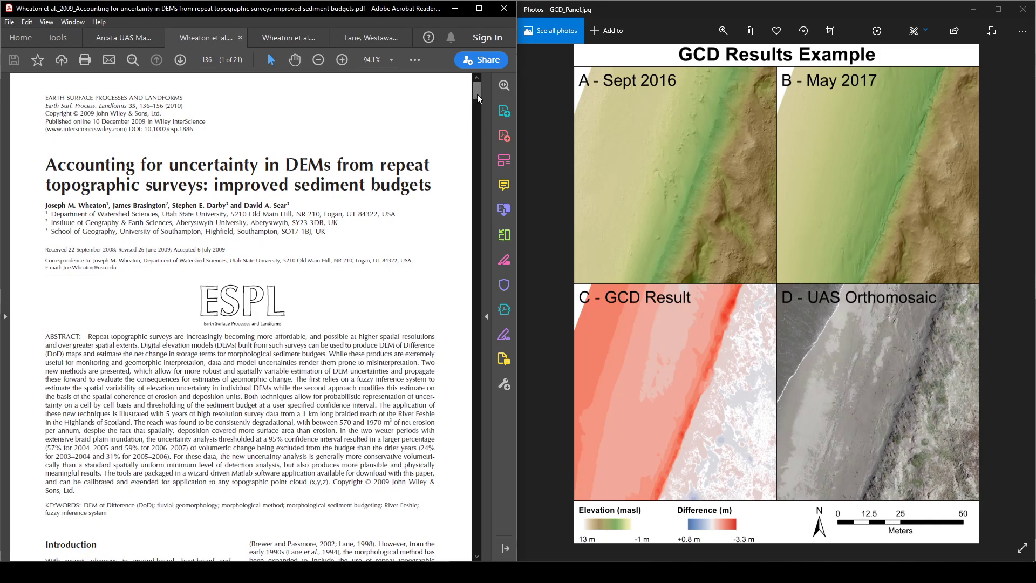
Step: Browse the Wheaton et al. papers for their DEM of Difference figures, including the 95% C.I. thresholded example
drag(477, 94, 478, 161)
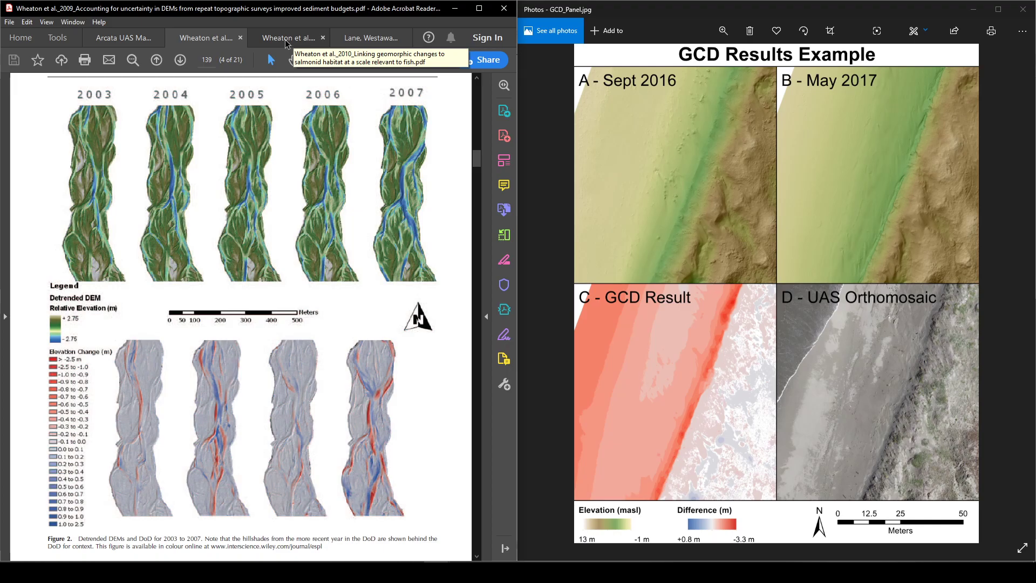
click(284, 39)
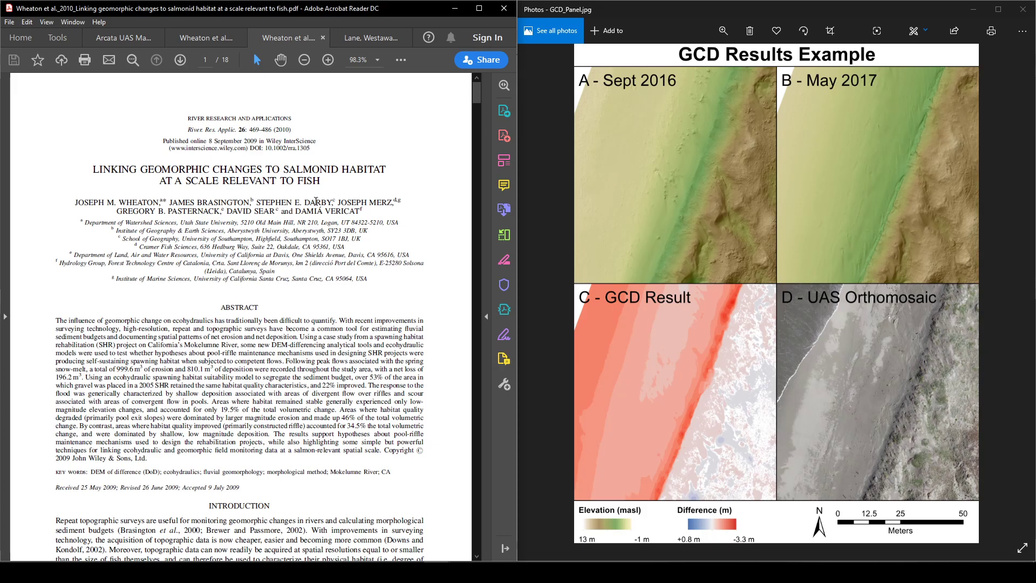
drag(478, 101, 477, 252)
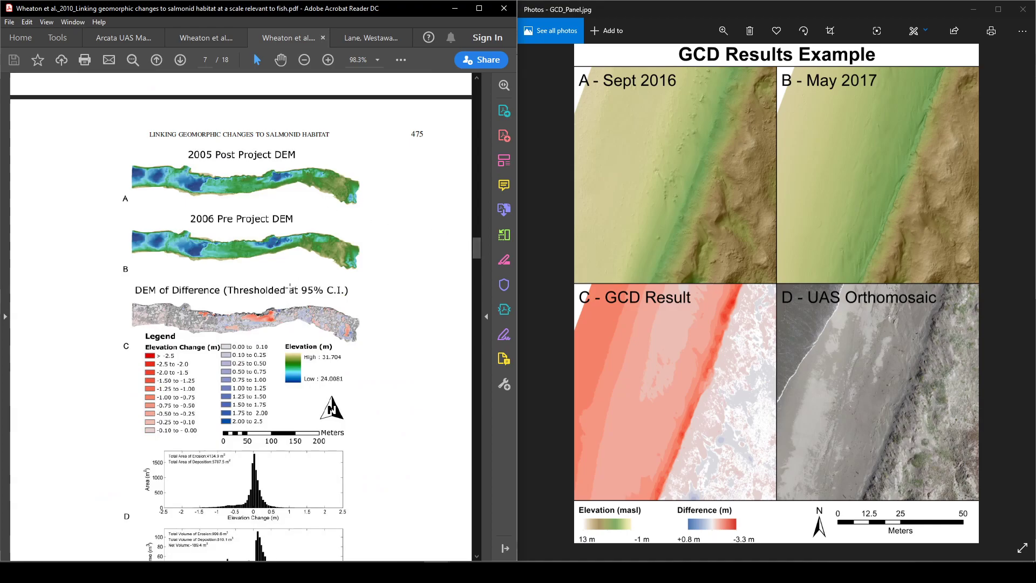
drag(224, 291, 329, 293)
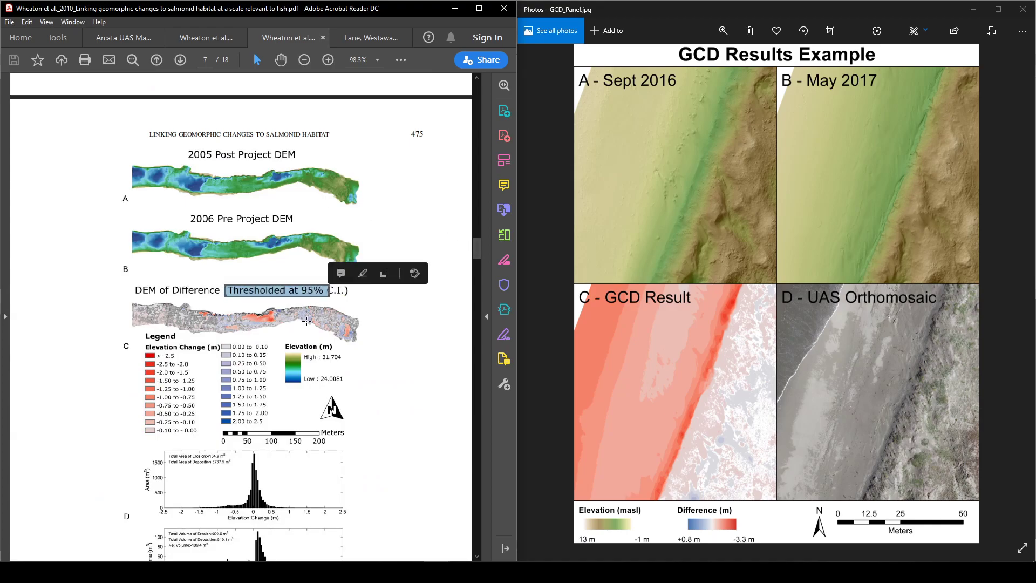
click(102, 265)
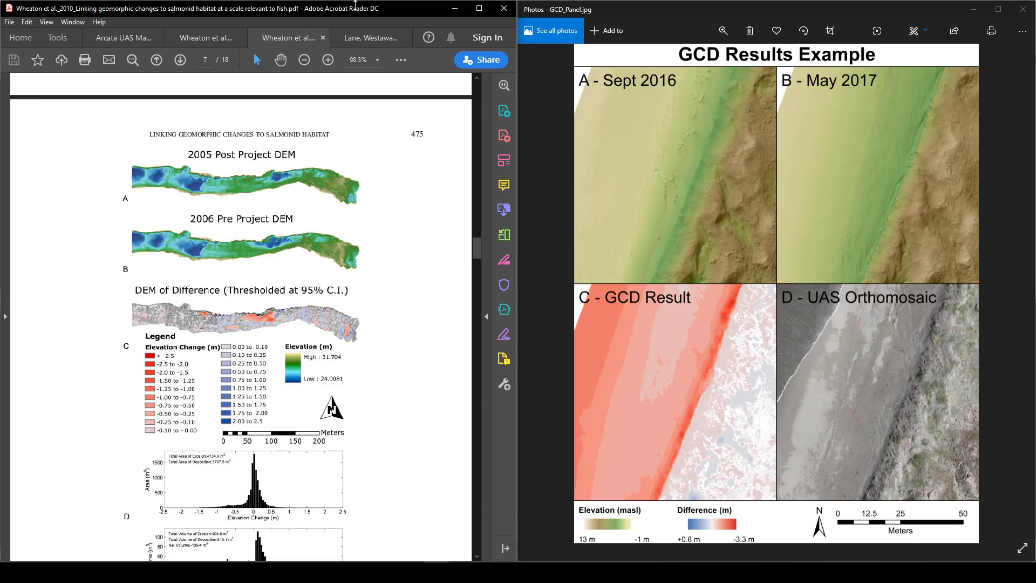
Step: Switch to the browser and open the GCD – Geomorphic Change Detection site from the Riverscapes Consortium tools list
mouse_move(69, 572)
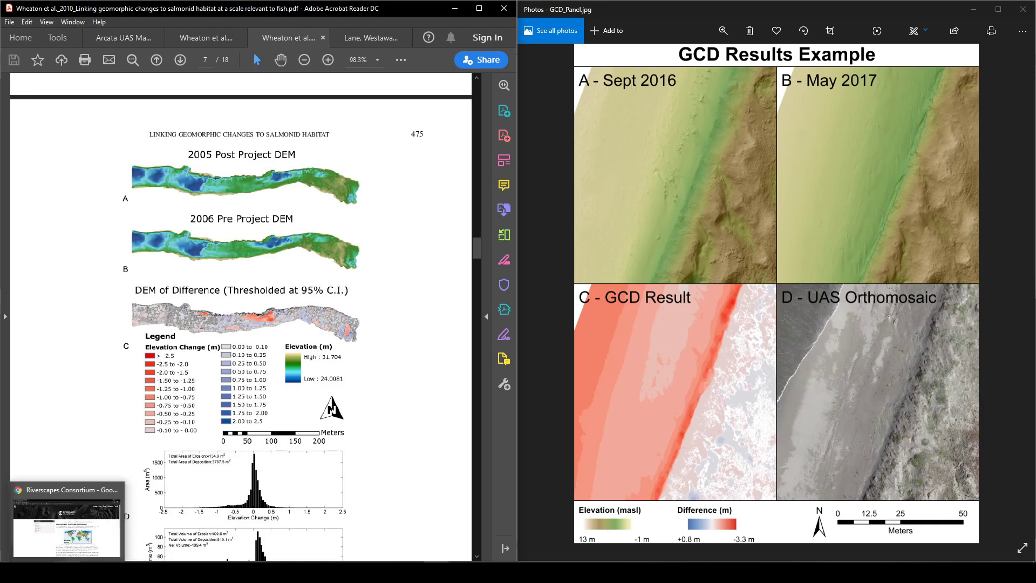
click(79, 500)
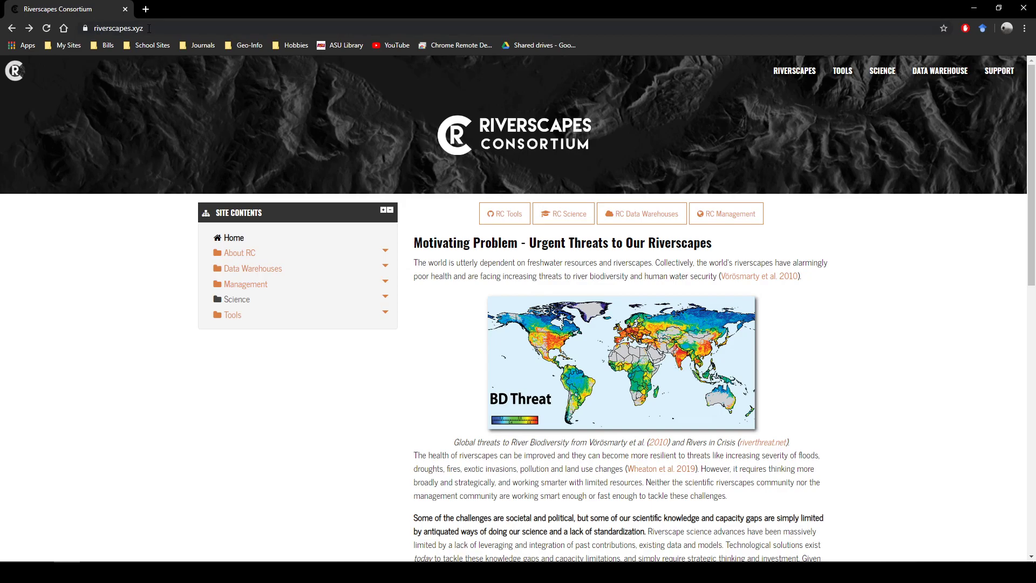
click(498, 221)
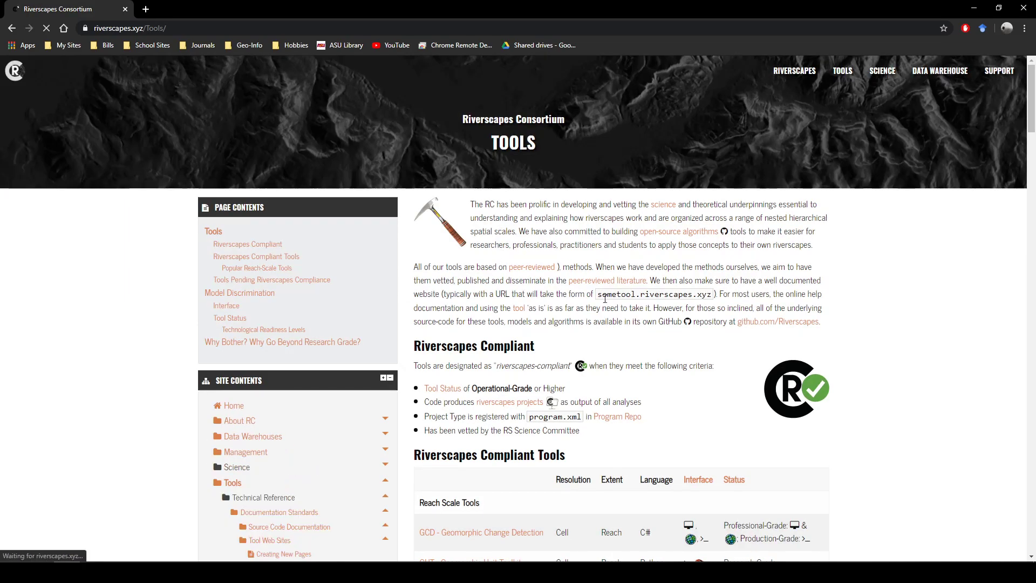
scroll(733, 222, down, 6)
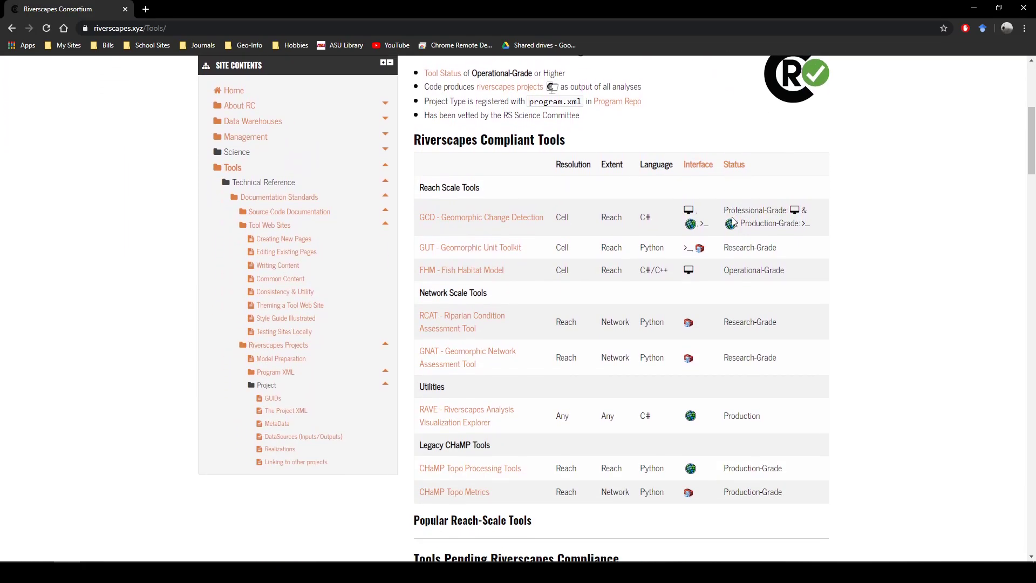
scroll(733, 222, down, 1)
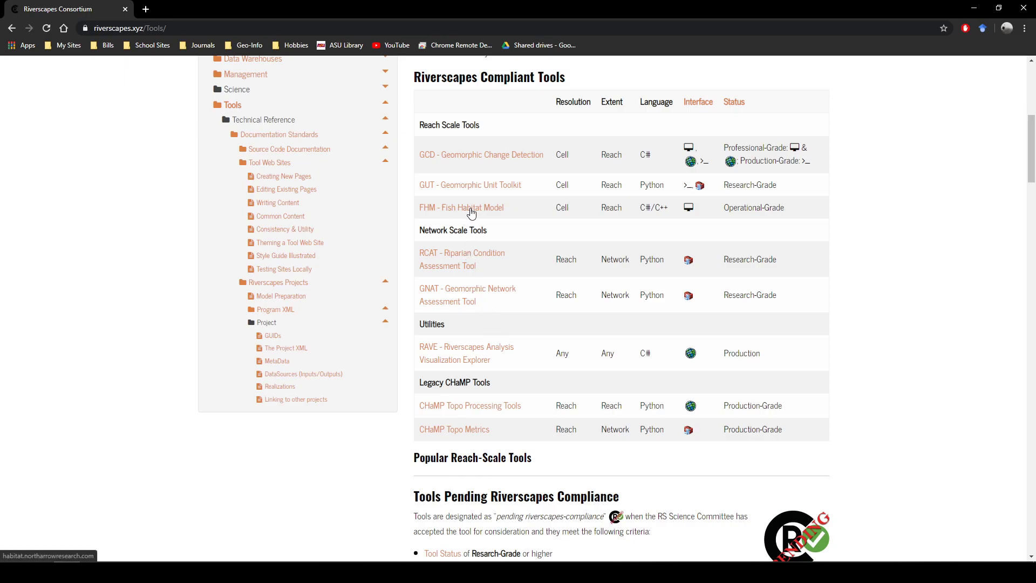
drag(1031, 136, 1024, 78)
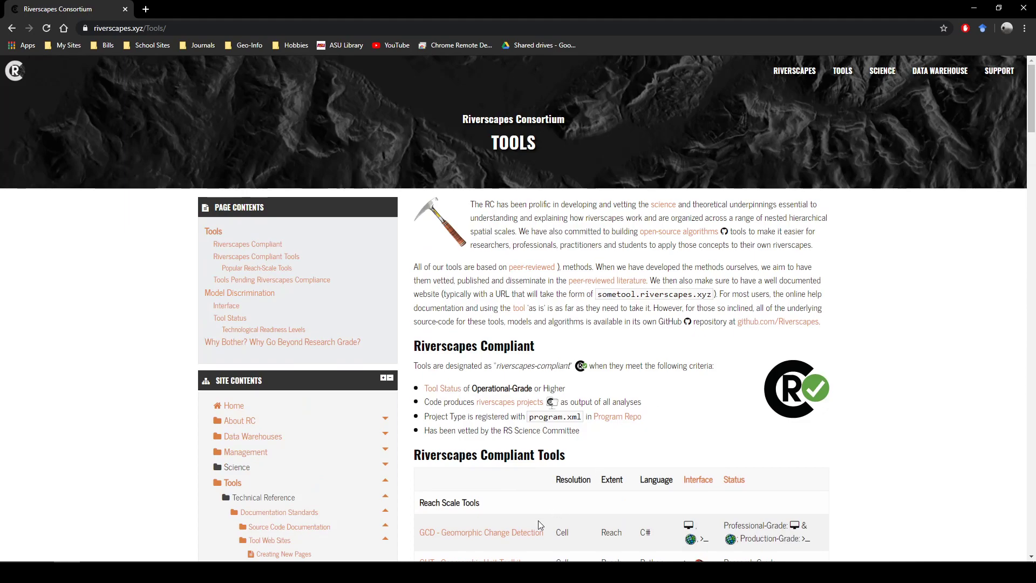
click(524, 538)
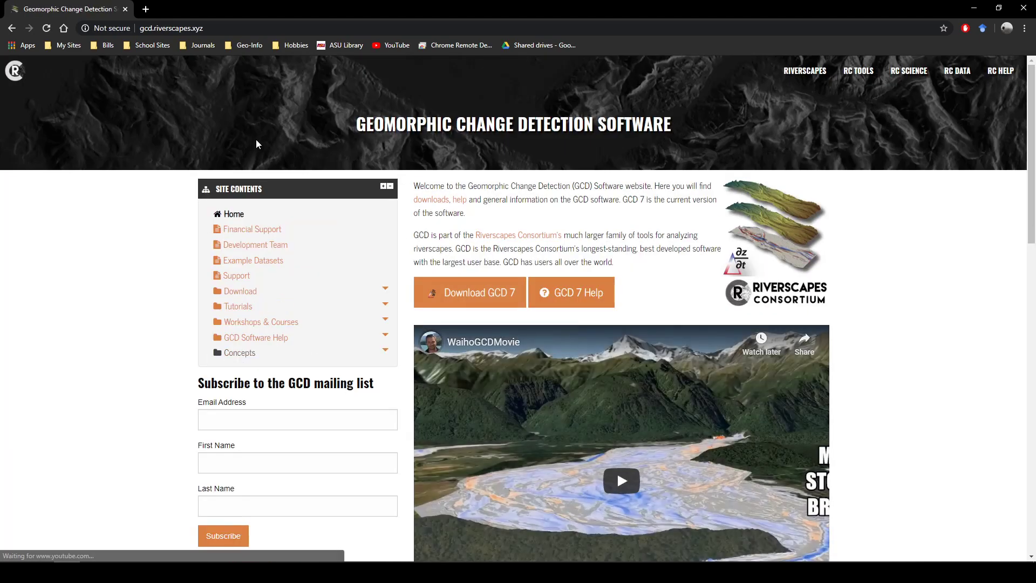
Step: Open the GCD download page and go to the GCD 7.4.4 release of the AddIn for ArcGIS 10.x
click(221, 28)
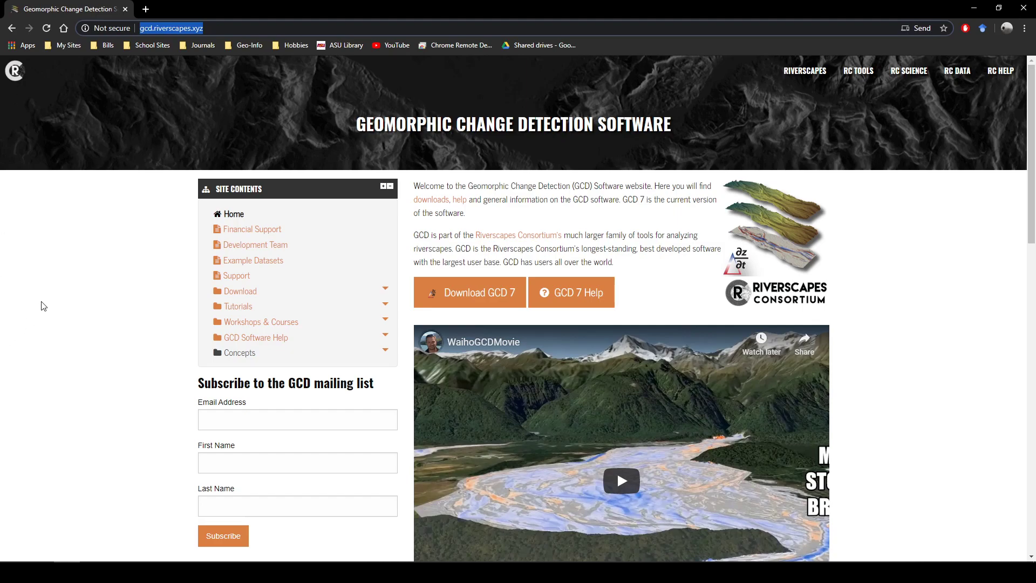
click(100, 301)
click(455, 306)
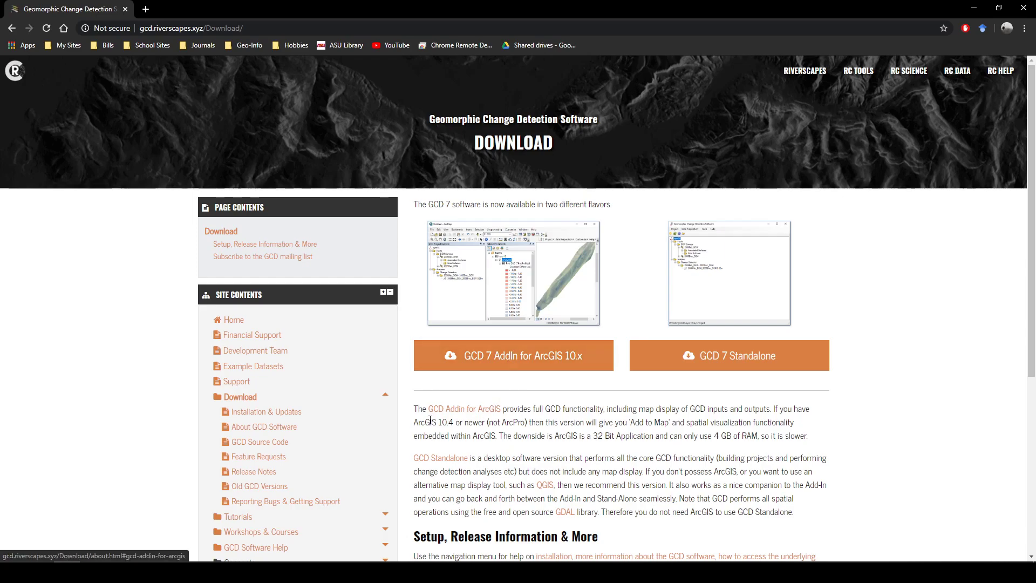
drag(419, 422, 457, 424)
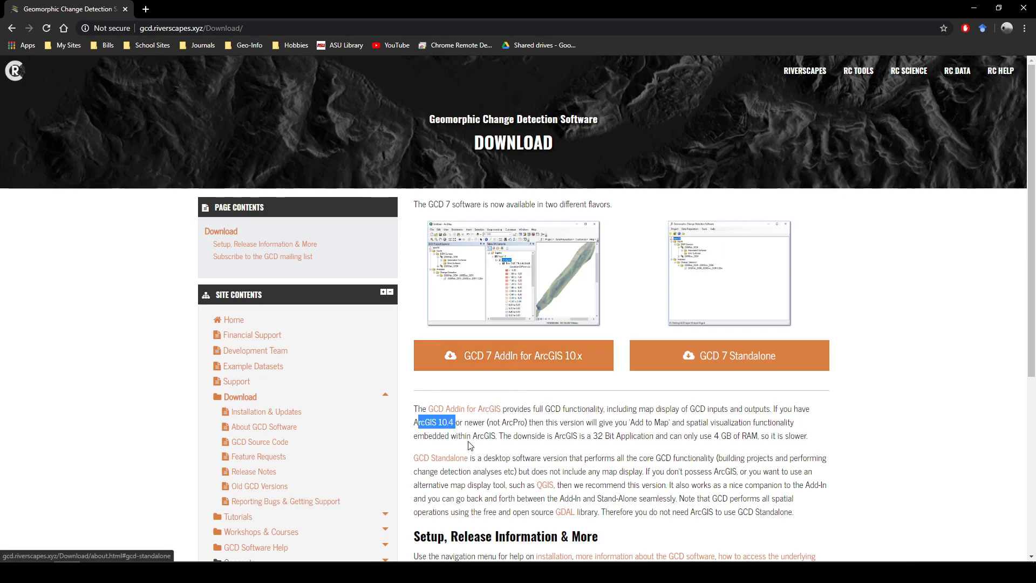
click(470, 447)
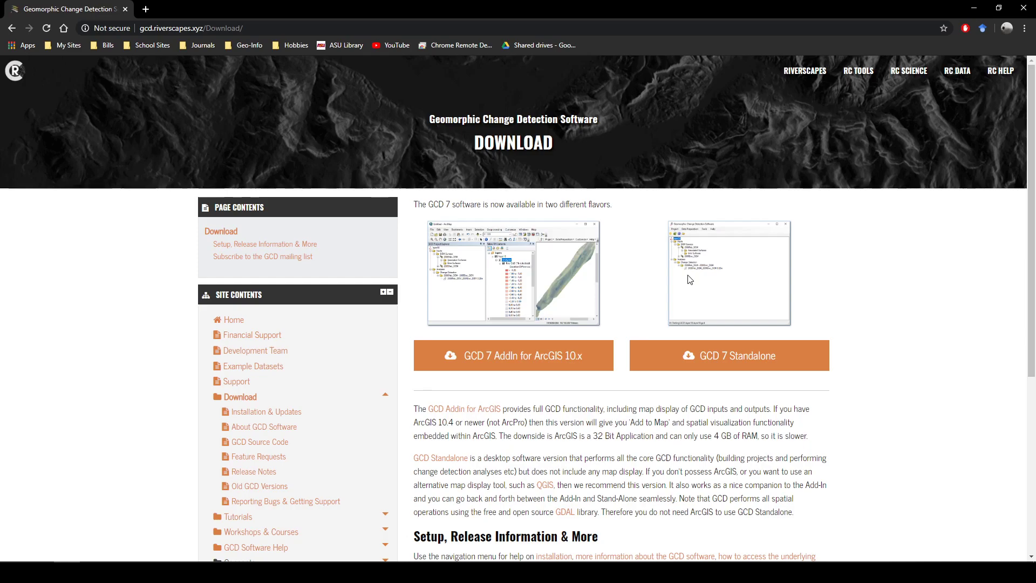
click(542, 368)
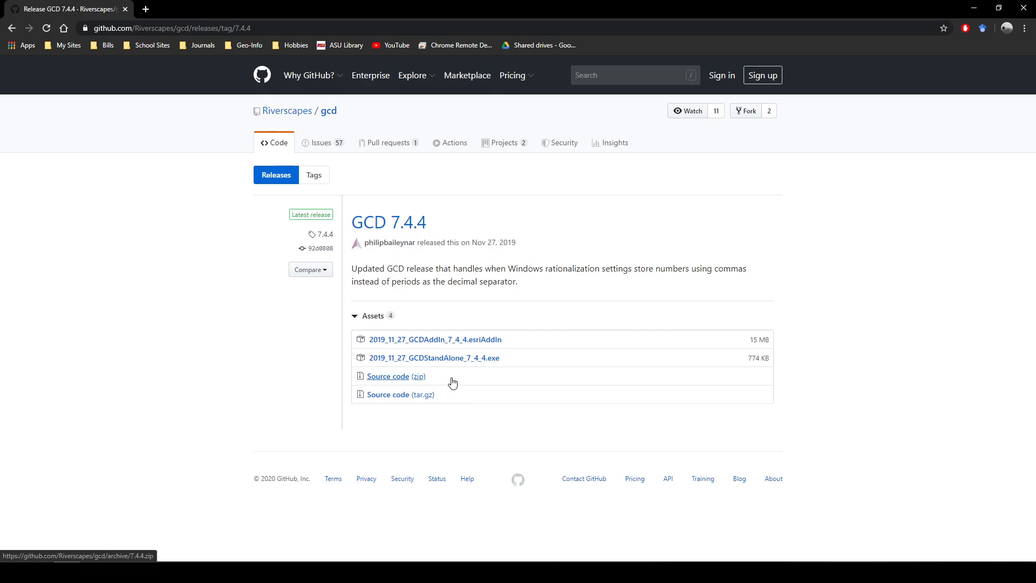
Step: Switch to ArcMap and check the toolbar list for the Geomorphic Change Detection 7 toolbar
click(974, 7)
click(384, 572)
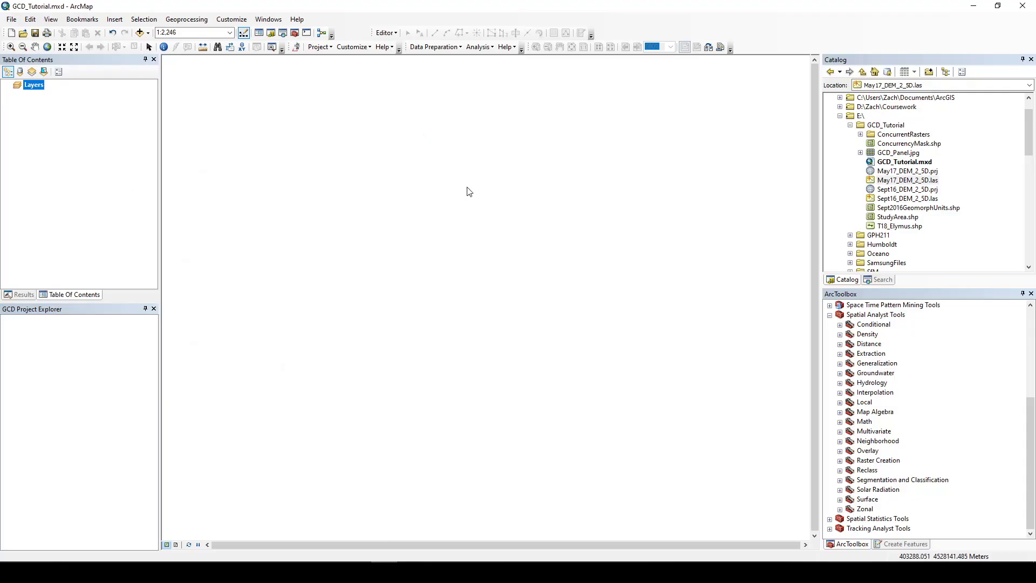
right_click(769, 48)
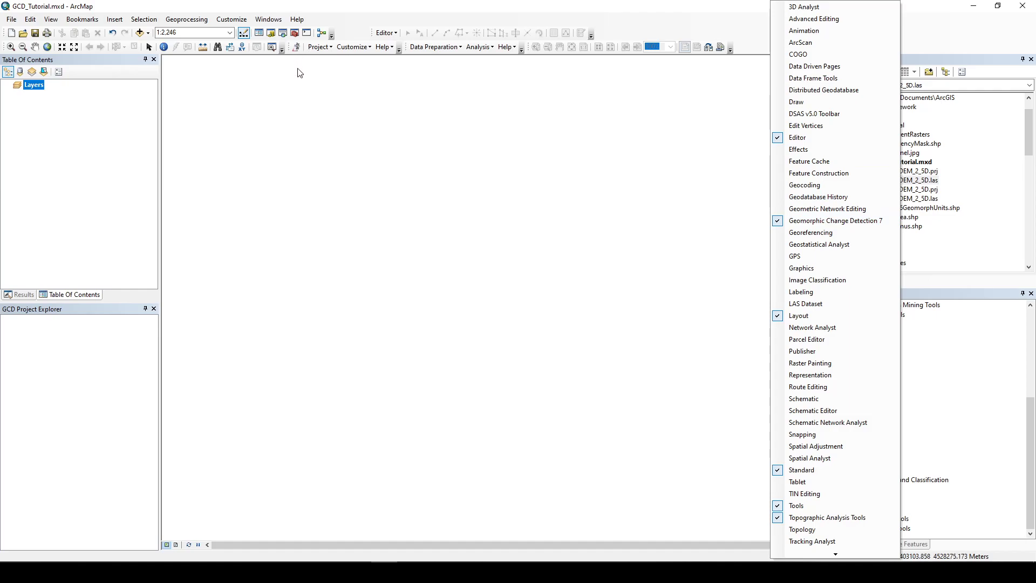
click(361, 11)
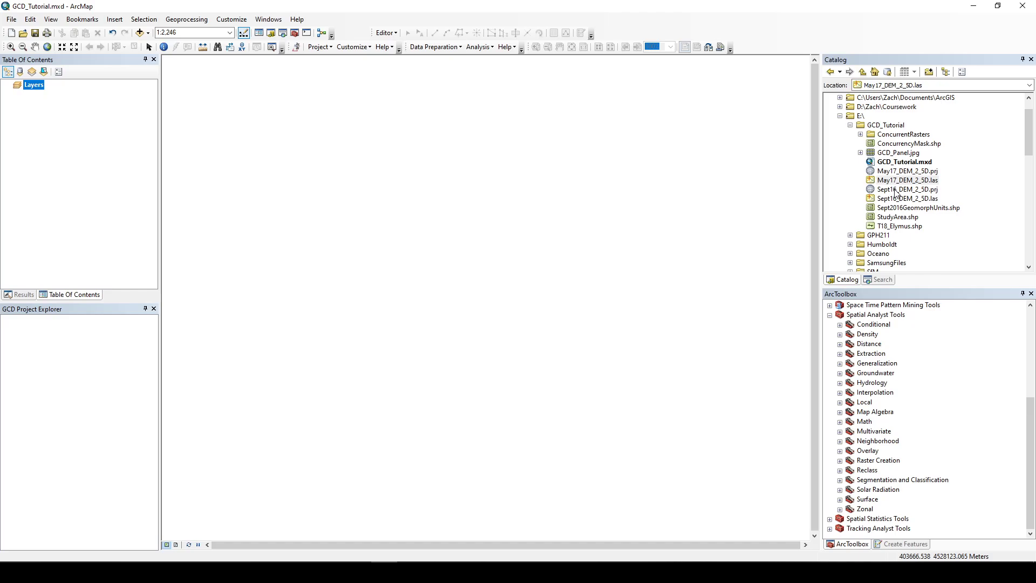
Step: Open the properties of May17_DEM_2_5D.las and review its point statistics
double_click(902, 181)
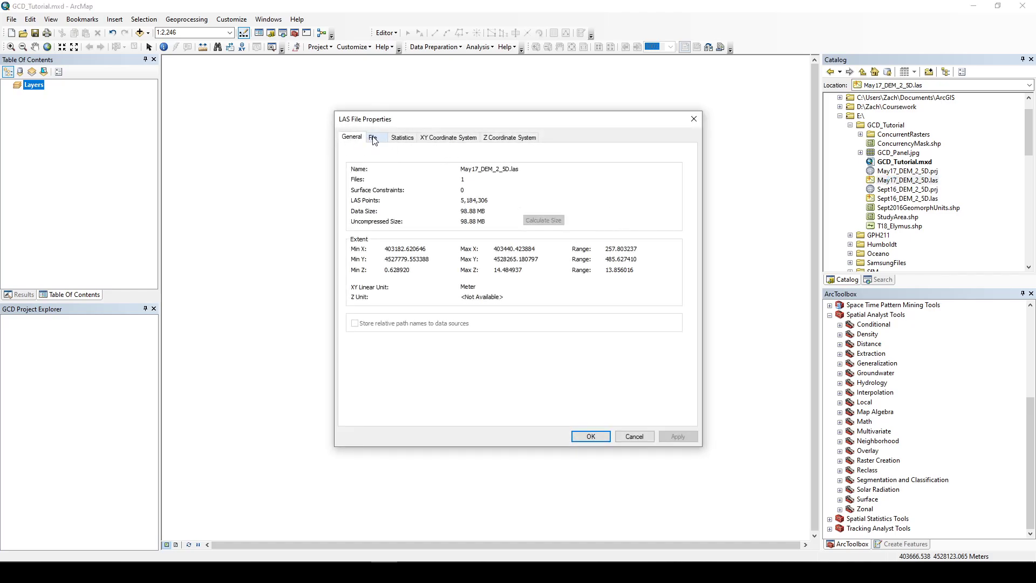
click(405, 143)
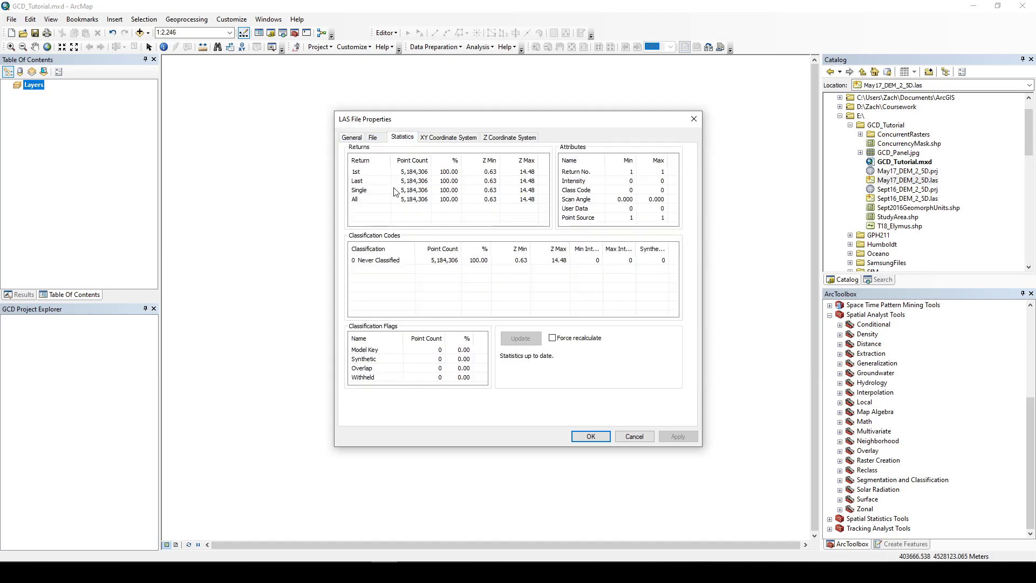
click(415, 173)
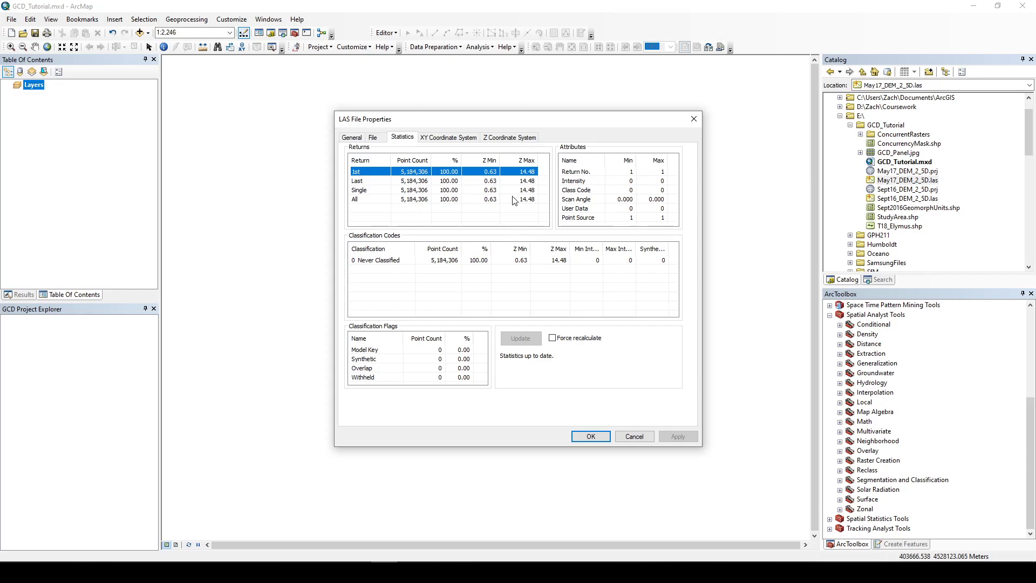
click(696, 126)
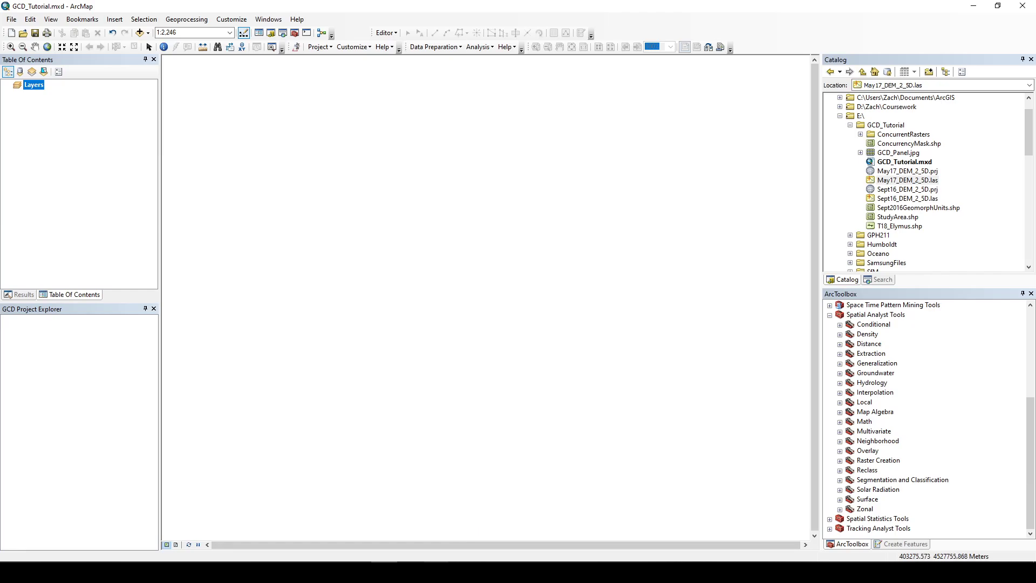
Step: Review the Arcata UAS May 2019 PPK processing report, including the RMS reprojection error in its processing parameters
click(317, 530)
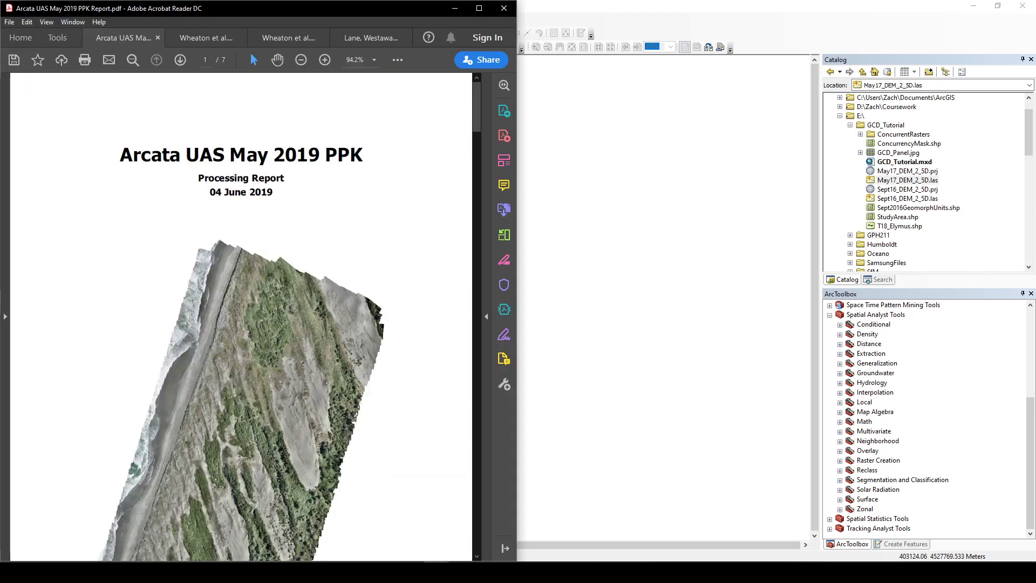
scroll(197, 275, down, 2)
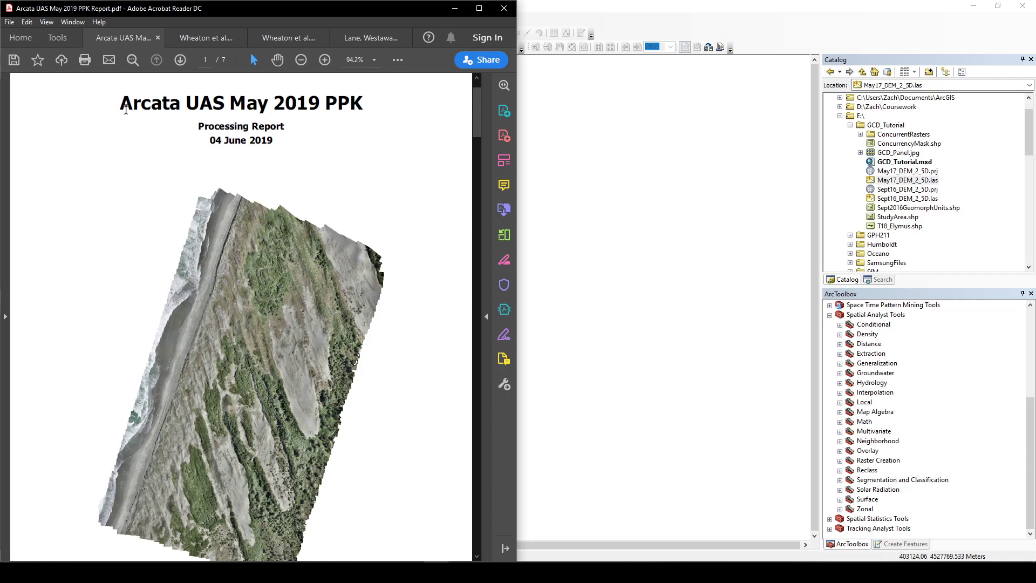
drag(123, 112, 187, 108)
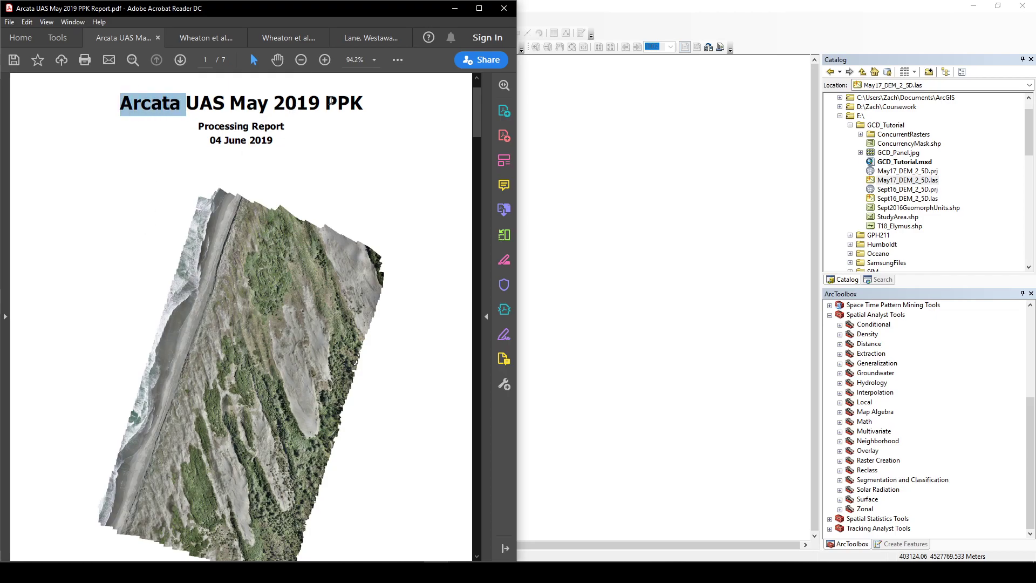
drag(198, 126, 278, 128)
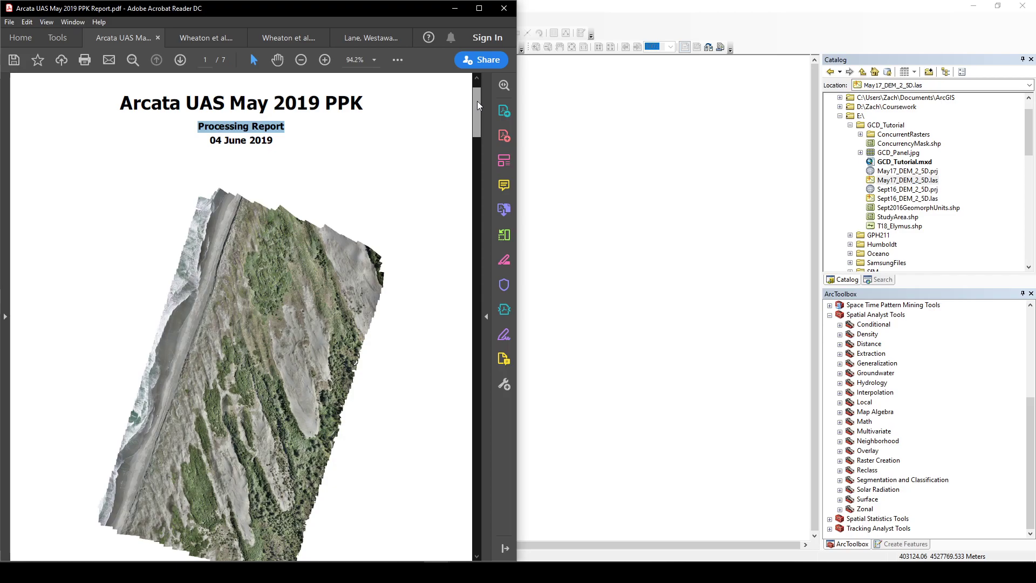
drag(477, 102, 455, 439)
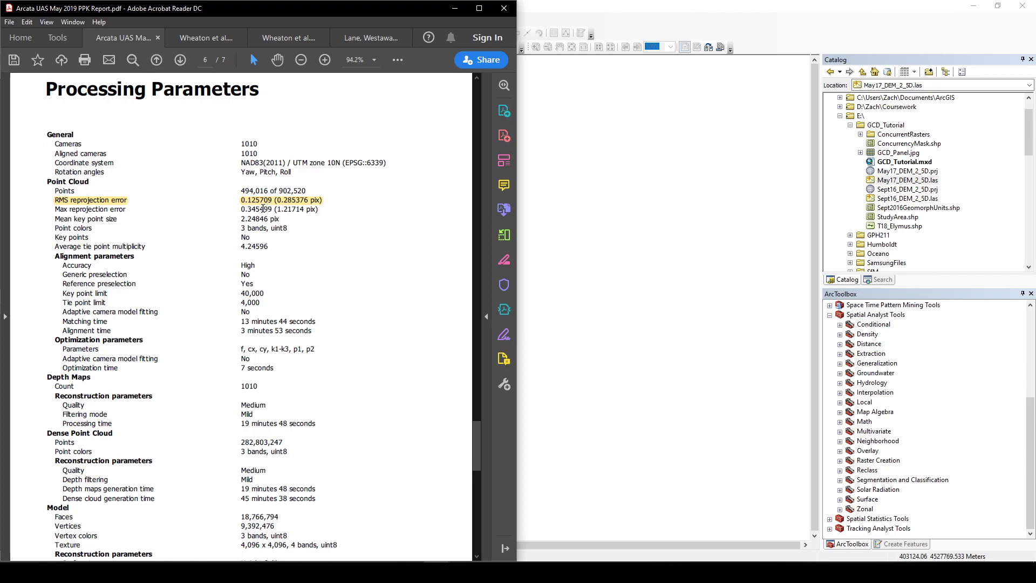
click(274, 202)
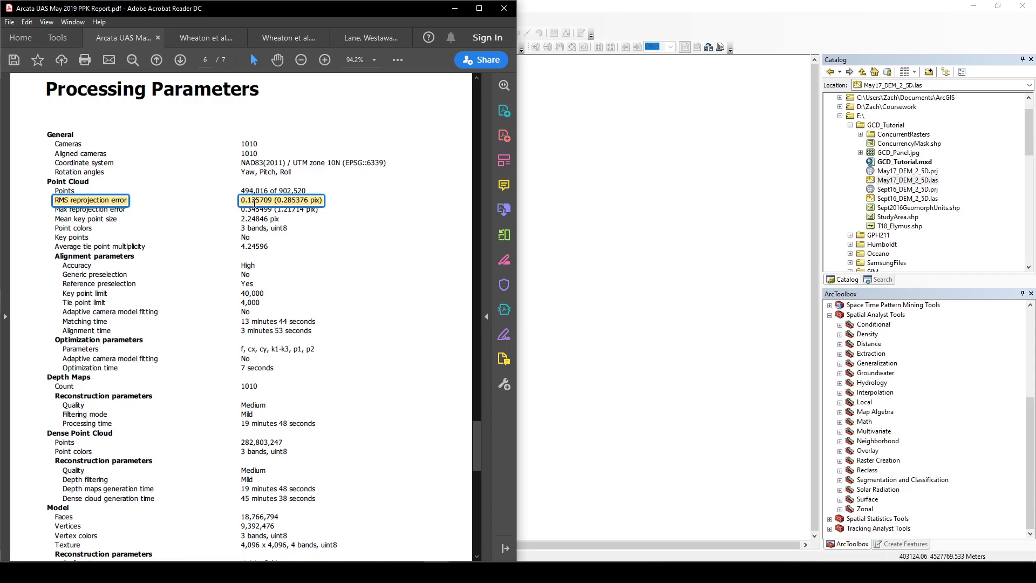
click(251, 204)
click(574, 10)
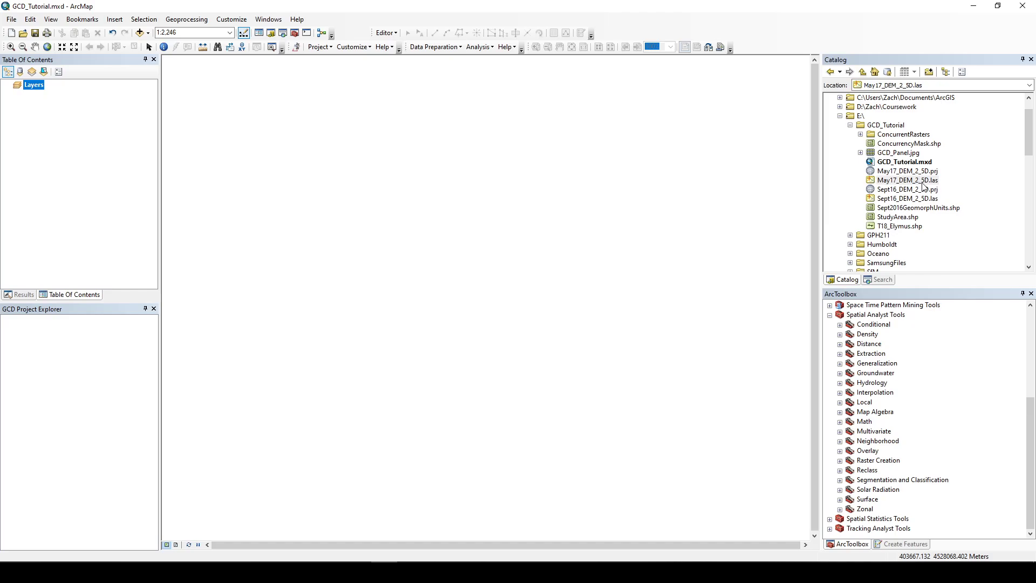
Step: Open the LAS Dataset to Raster tool from the Conversion Tools To Raster toolset
scroll(939, 381, up, 5)
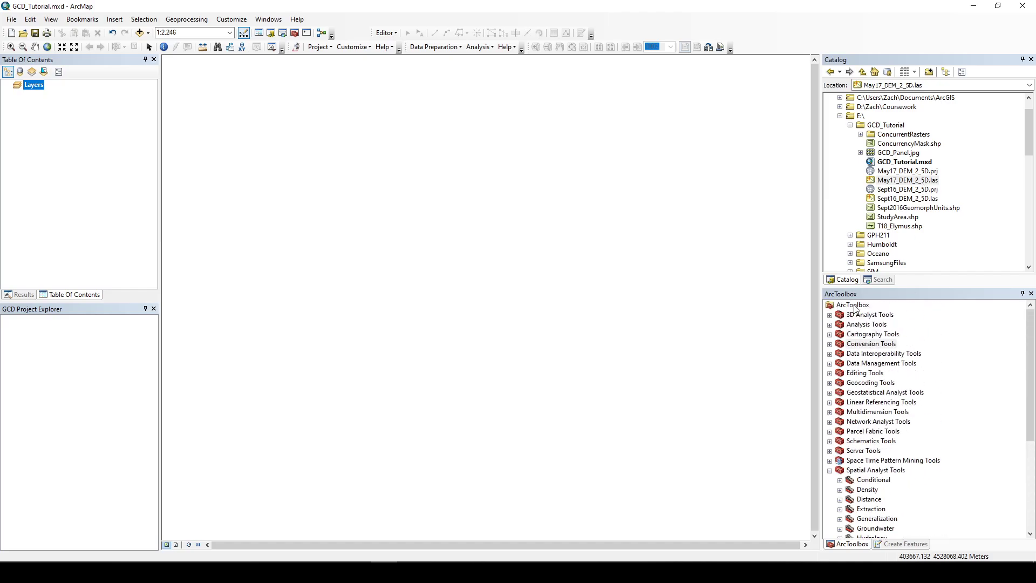
click(830, 344)
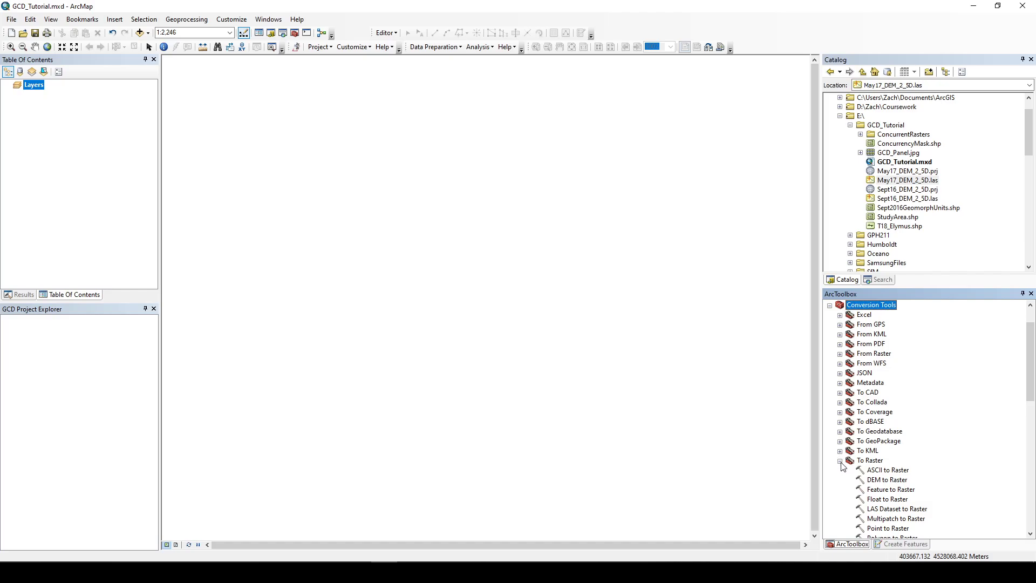
double_click(892, 509)
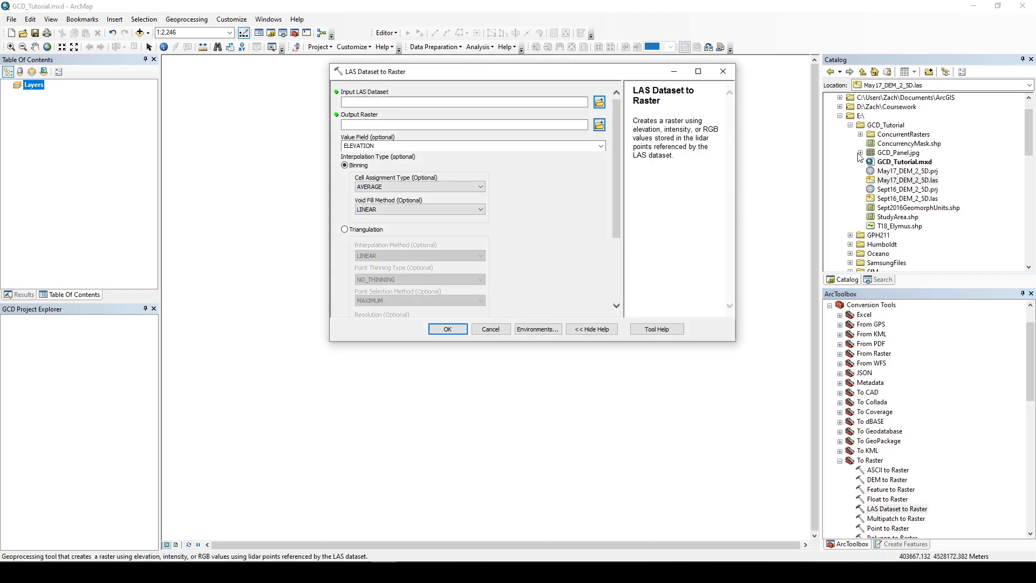
Step: Set Sept16_DEM_2_5D.las as the input LAS dataset and save the output raster as Sept2016_DEM in ConcurrentRasters
click(906, 199)
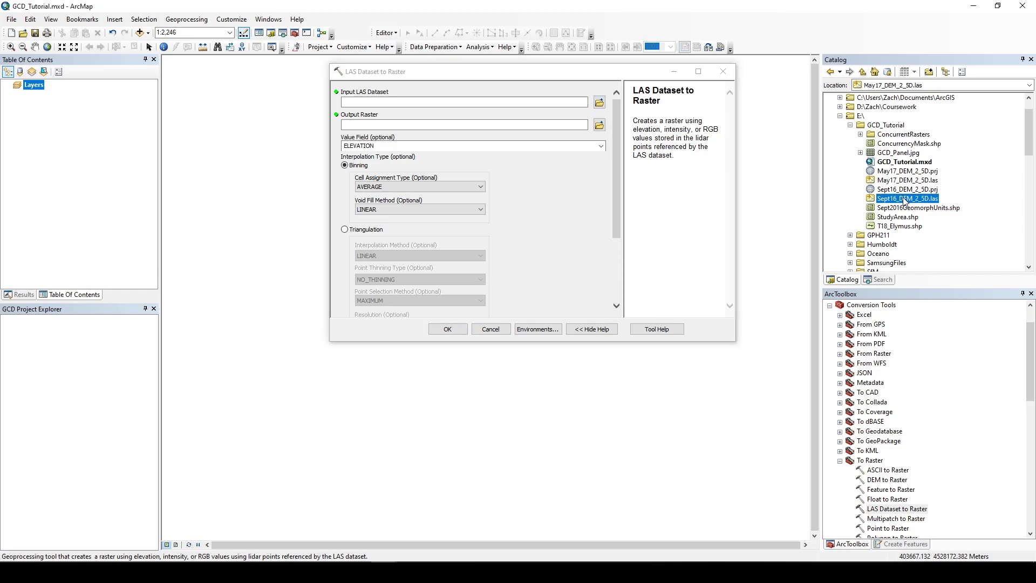
drag(906, 199, 549, 111)
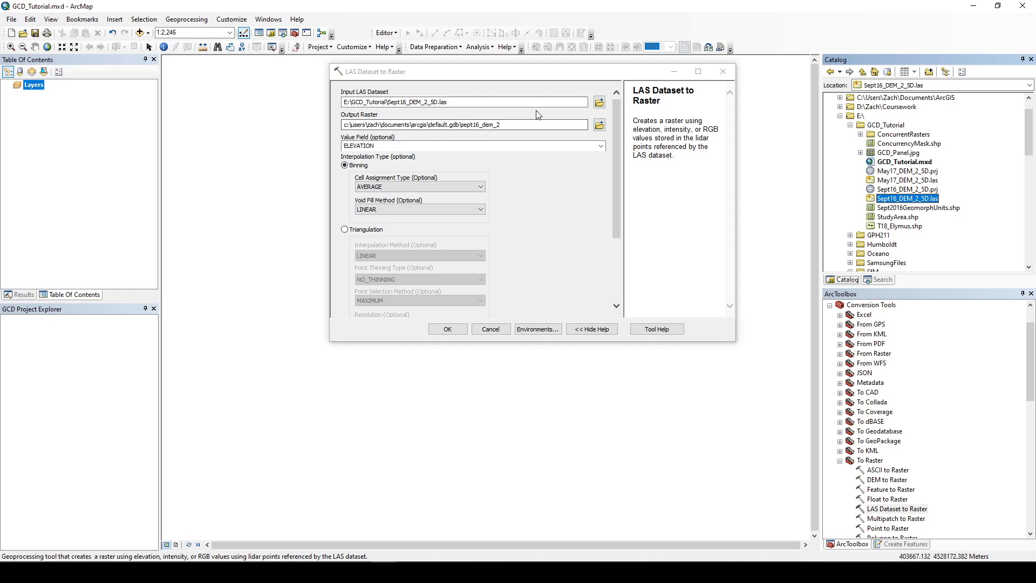
click(599, 125)
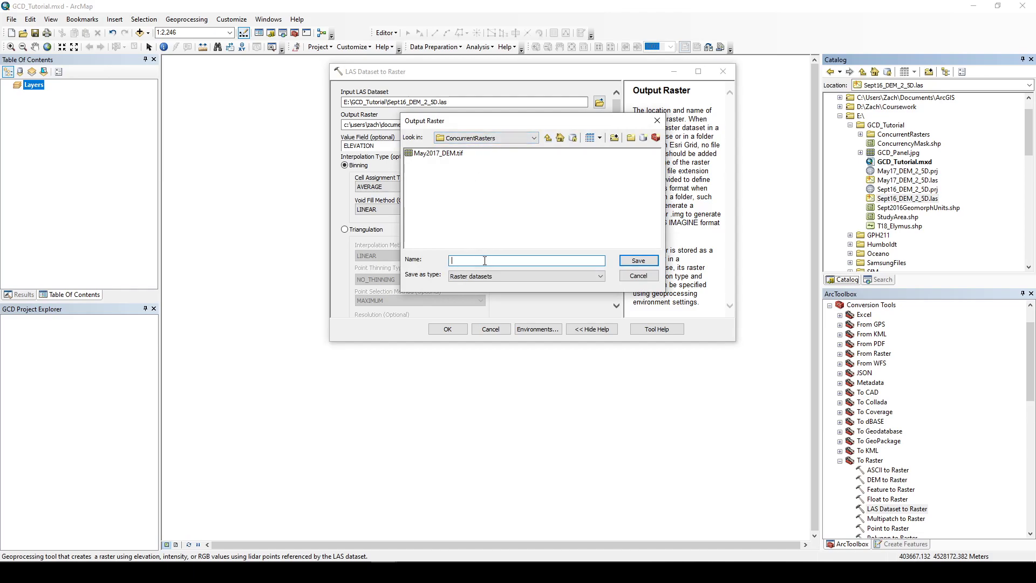
text(Sept2016_DEM)
key(Return)
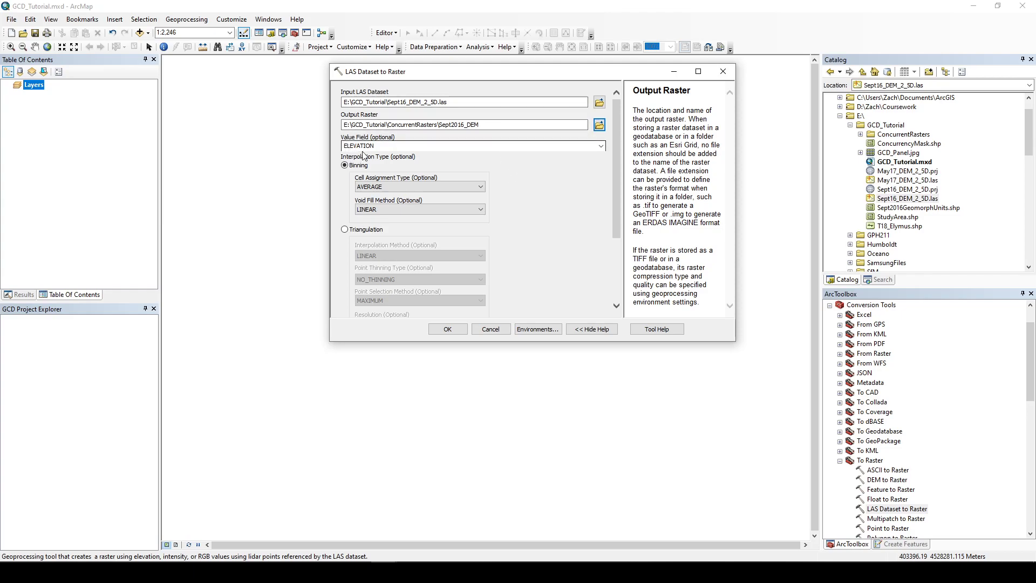
Step: Set the cell assignment type to NEAREST and the void fill method to NATURAL_NEIGHBOR
click(400, 188)
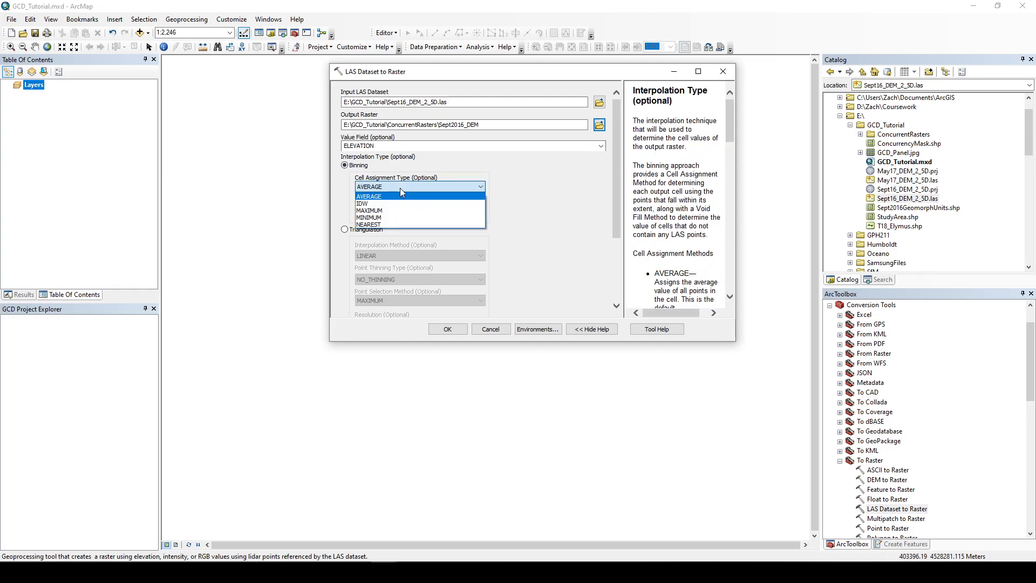
click(402, 224)
scroll(672, 184, down, 5)
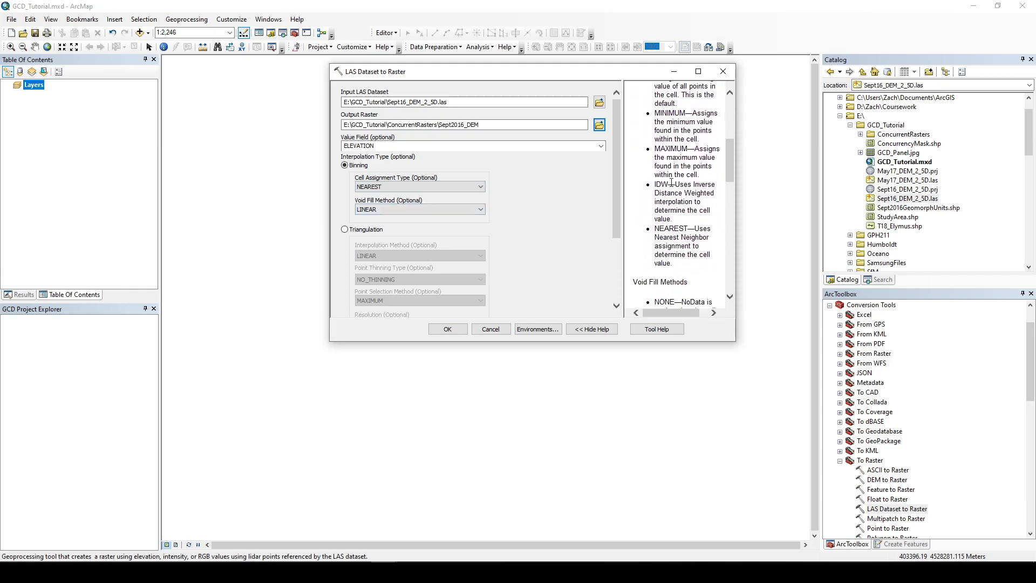
click(399, 211)
click(412, 240)
Step: Set the cell-size sampling value to 0.1
drag(619, 162, 617, 225)
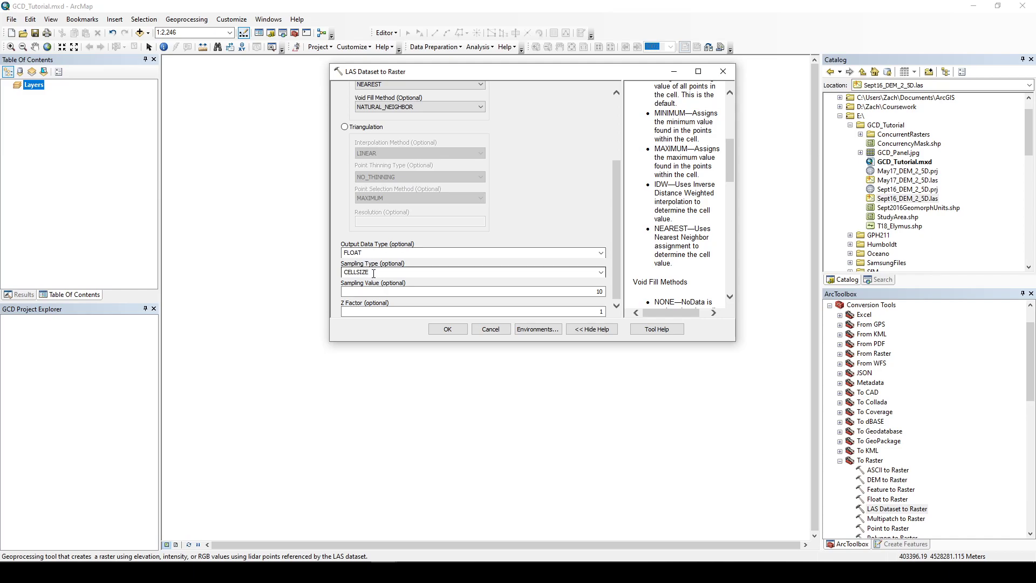
click(565, 294)
double_click(600, 292)
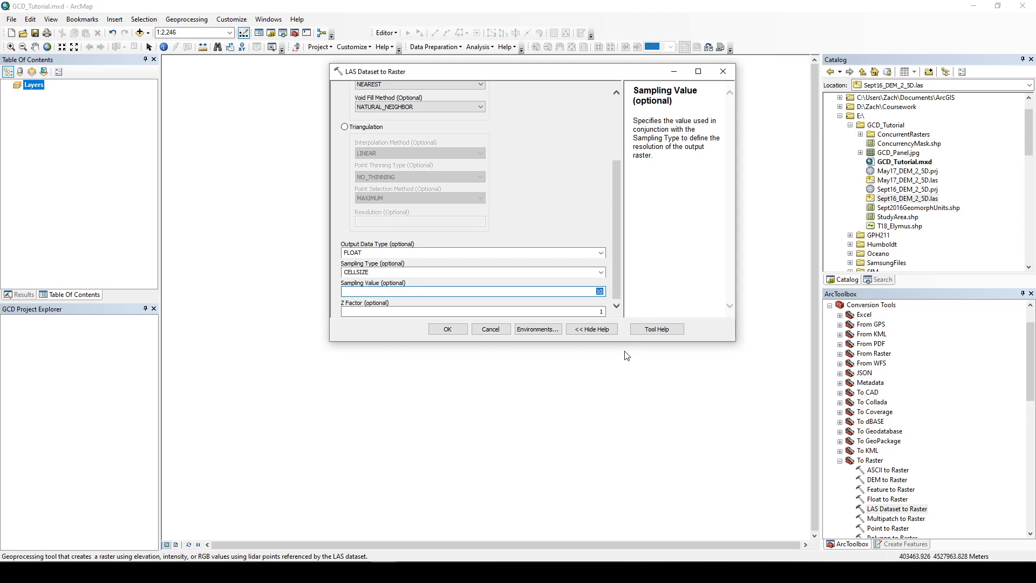
text(0.1)
drag(619, 183, 617, 125)
Step: Set the processing extent to match ConcurrencyMask.shp in the environment settings, then run the conversion
click(548, 331)
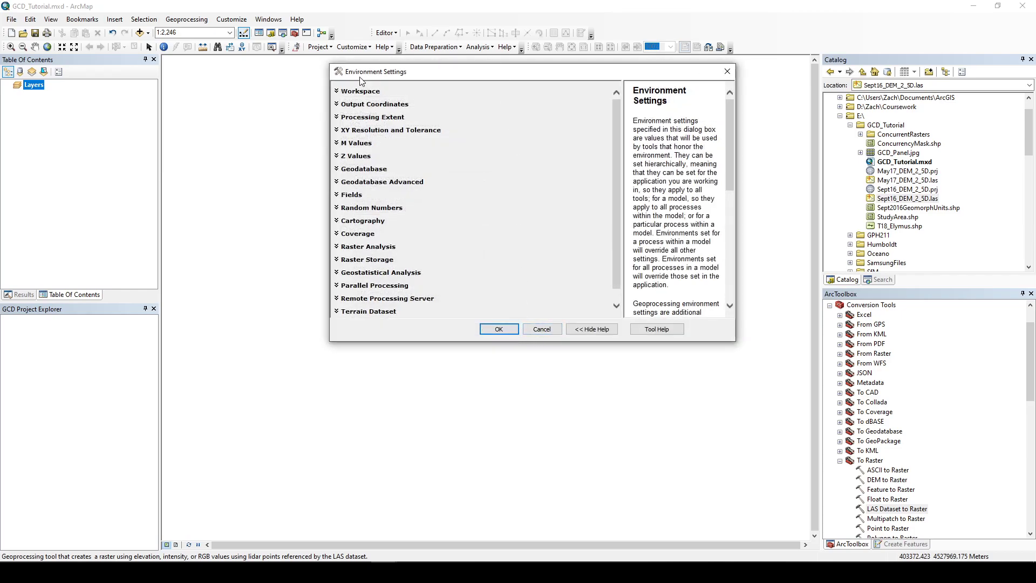
click(371, 118)
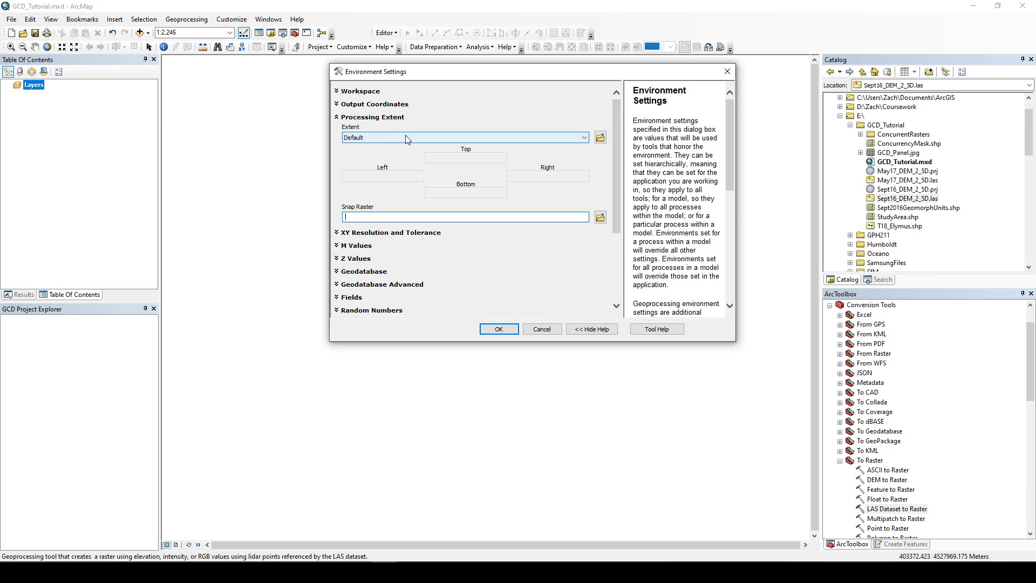
click(601, 137)
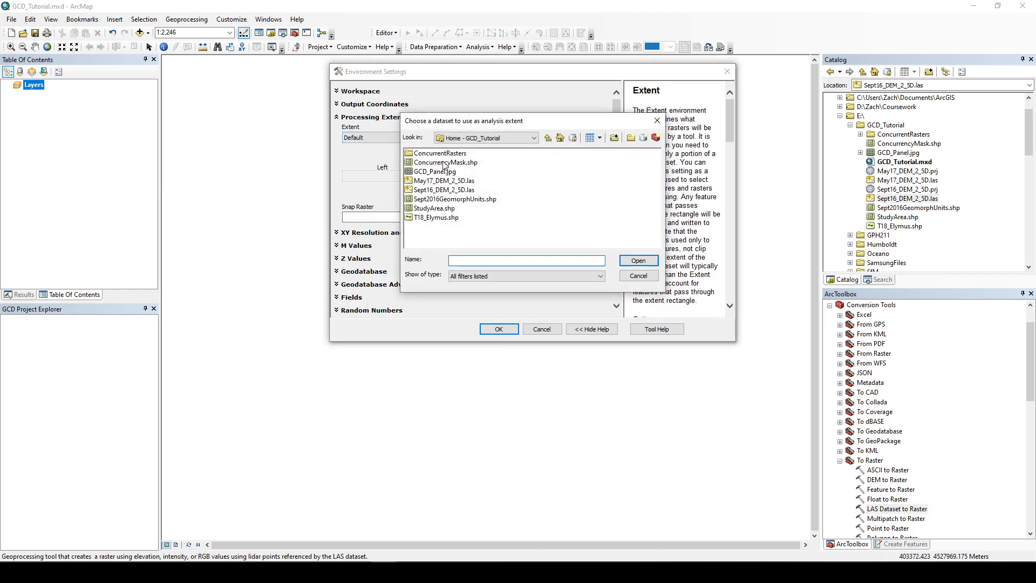
click(443, 163)
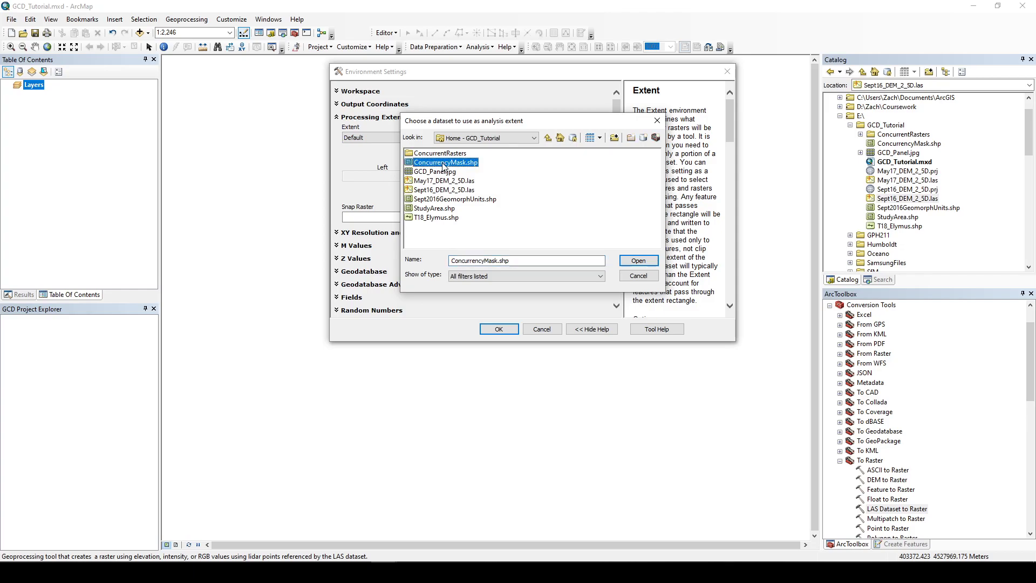
click(627, 264)
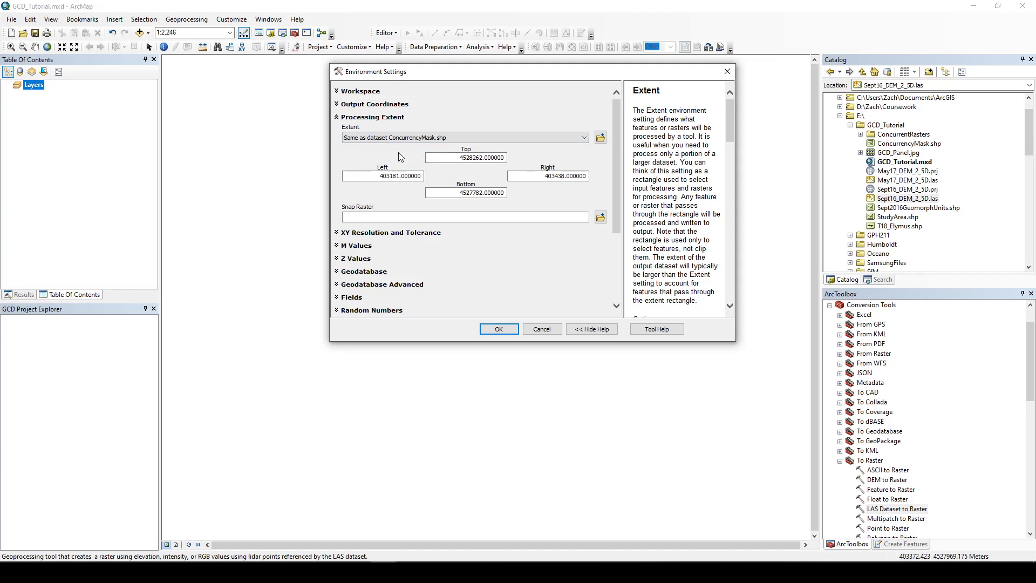
click(507, 158)
drag(482, 158, 500, 164)
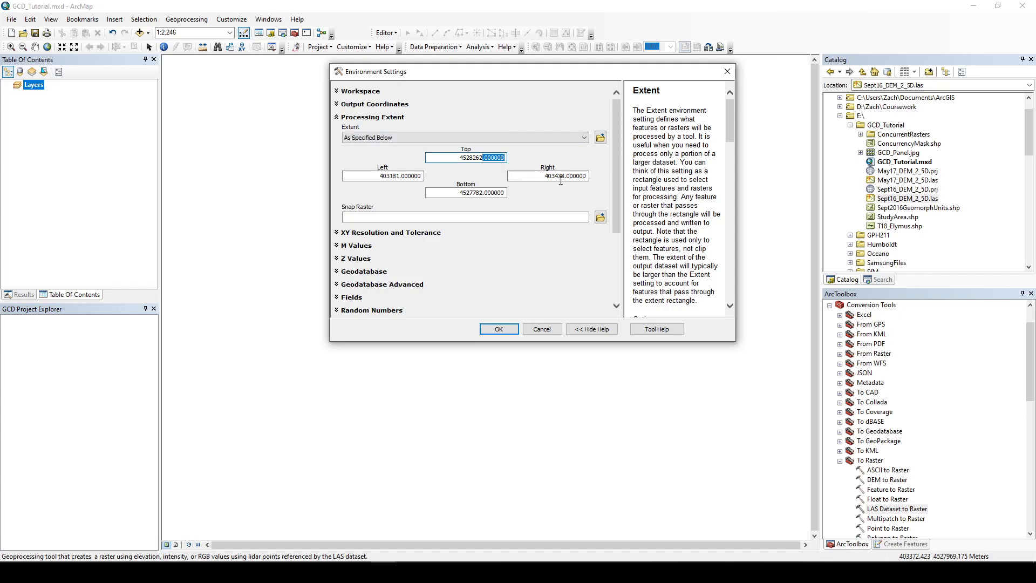
drag(567, 175, 590, 176)
drag(484, 193, 507, 193)
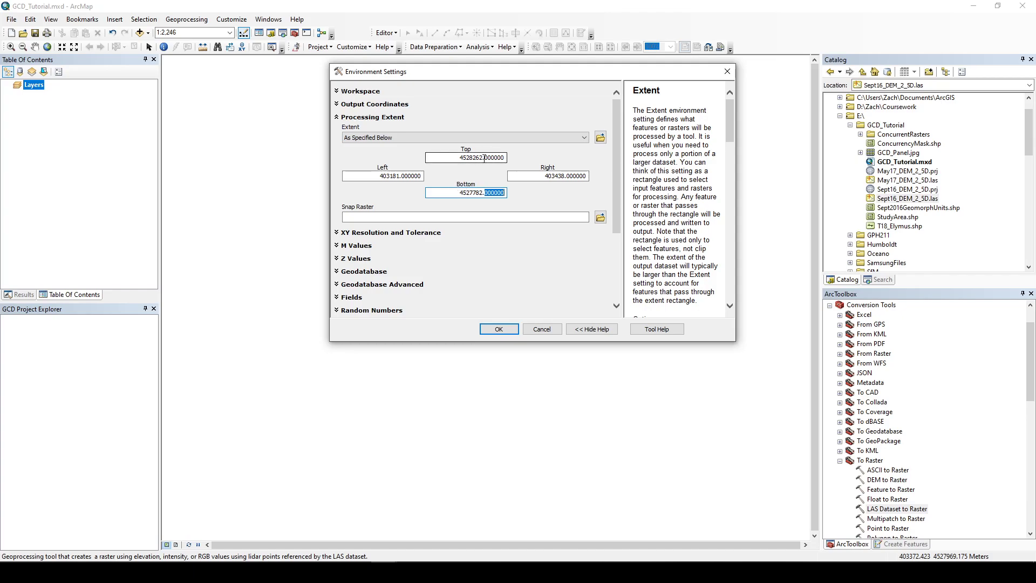
drag(459, 161, 499, 158)
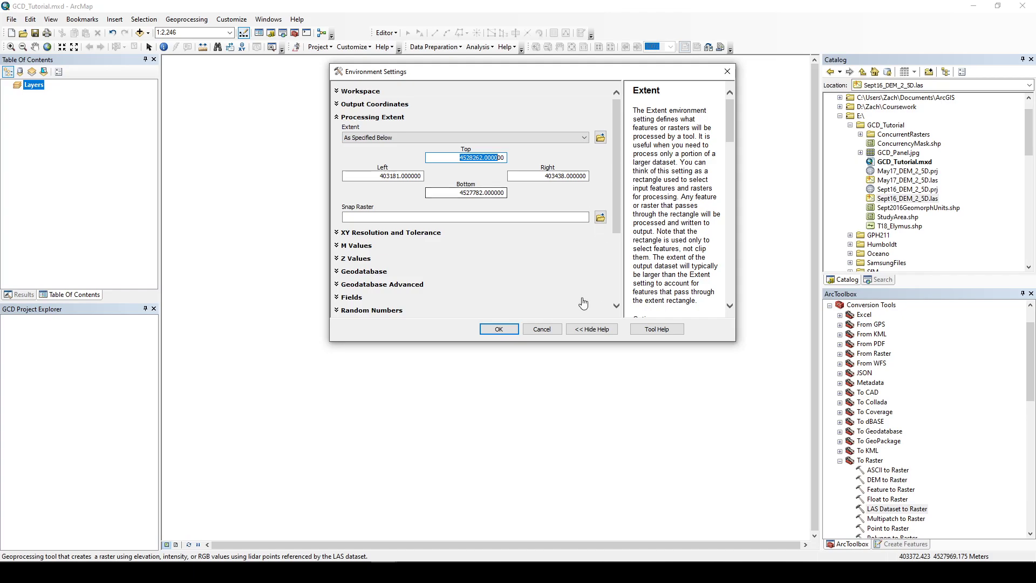
click(499, 329)
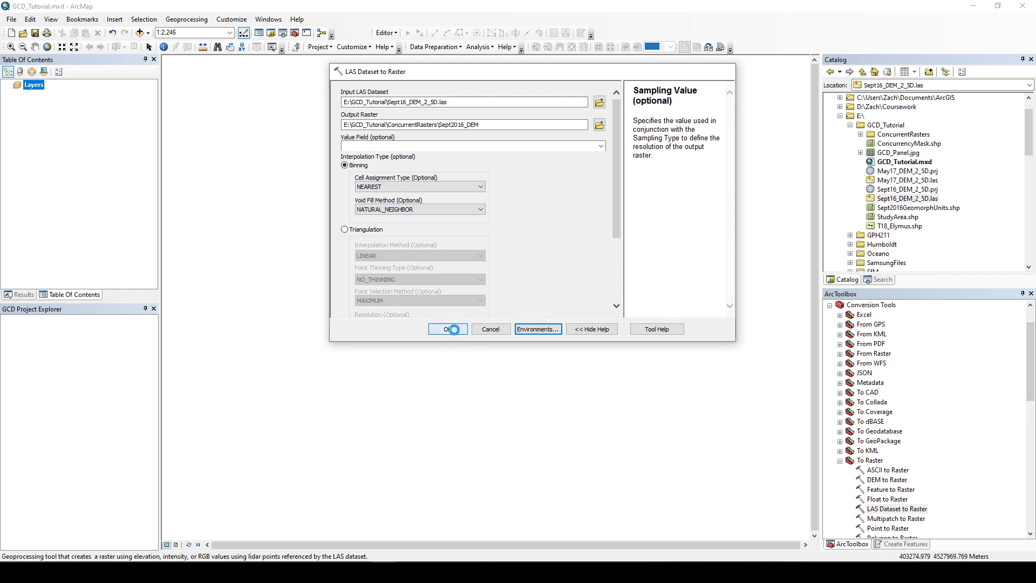
click(447, 329)
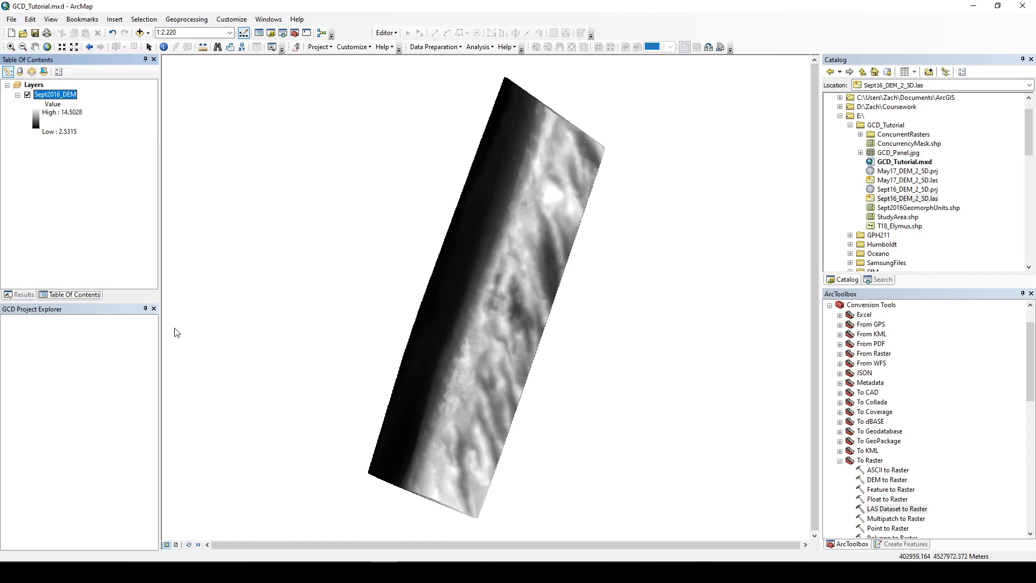
click(904, 508)
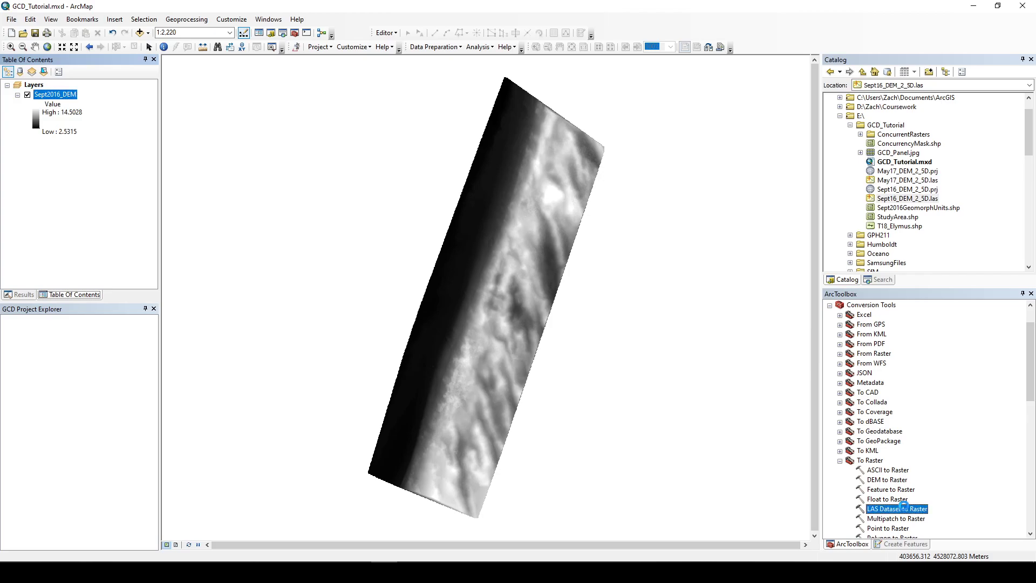
double_click(904, 507)
drag(908, 183, 534, 102)
click(599, 125)
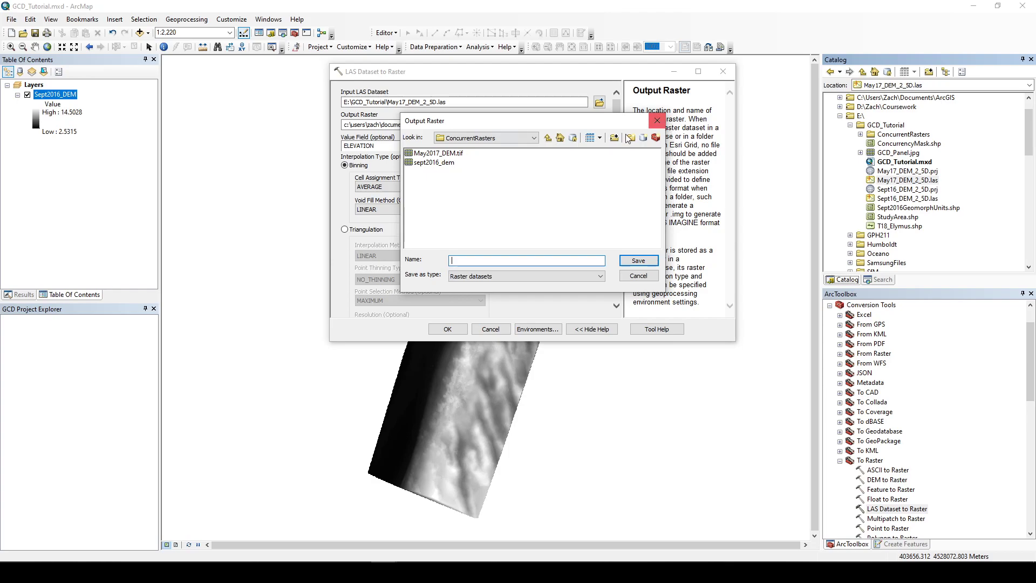
click(656, 125)
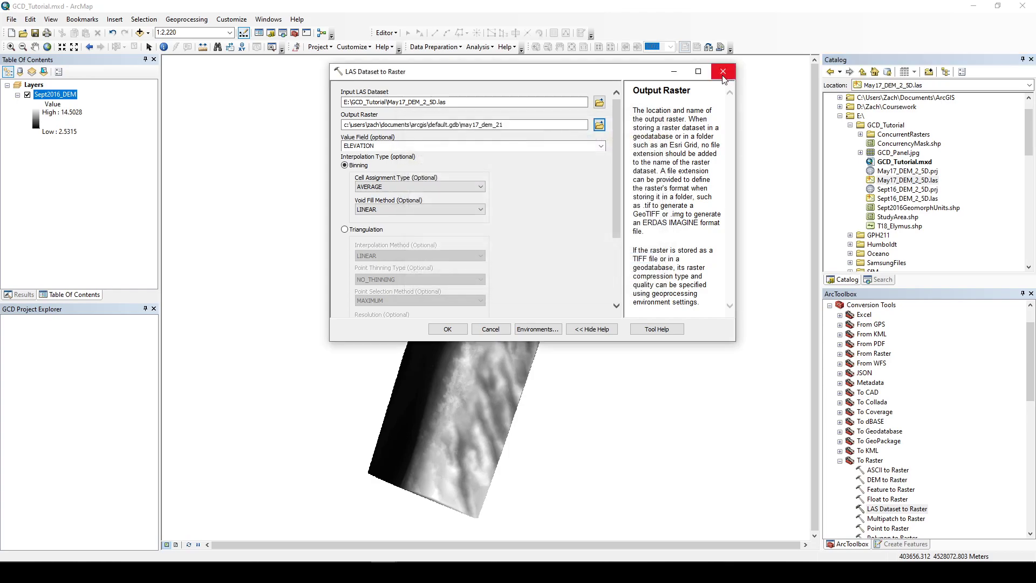
click(724, 71)
Step: Rerun the Sept 2016 conversion from the results history with the output saved as Sept2016_DEM.tif
click(25, 294)
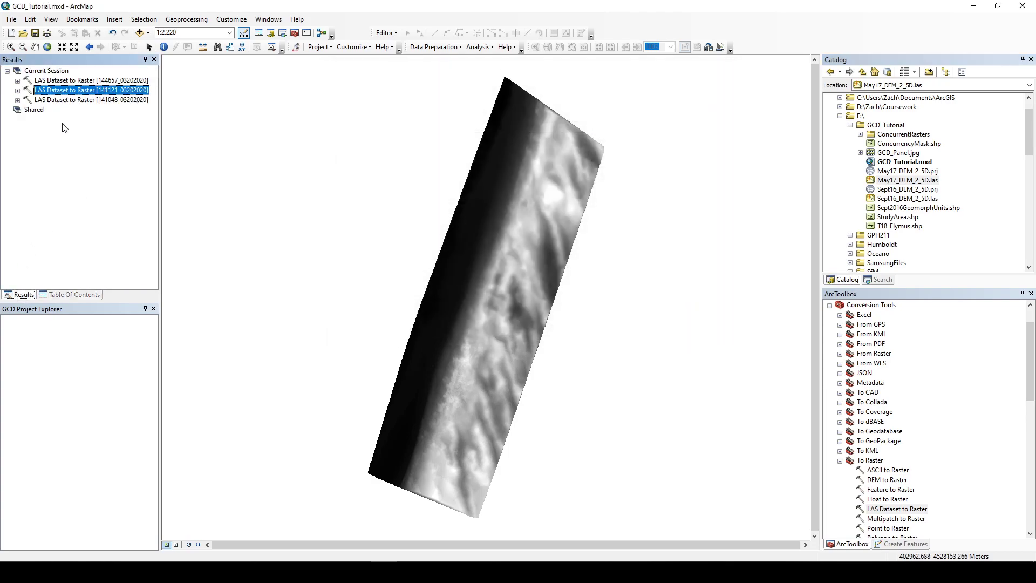
double_click(75, 90)
click(480, 137)
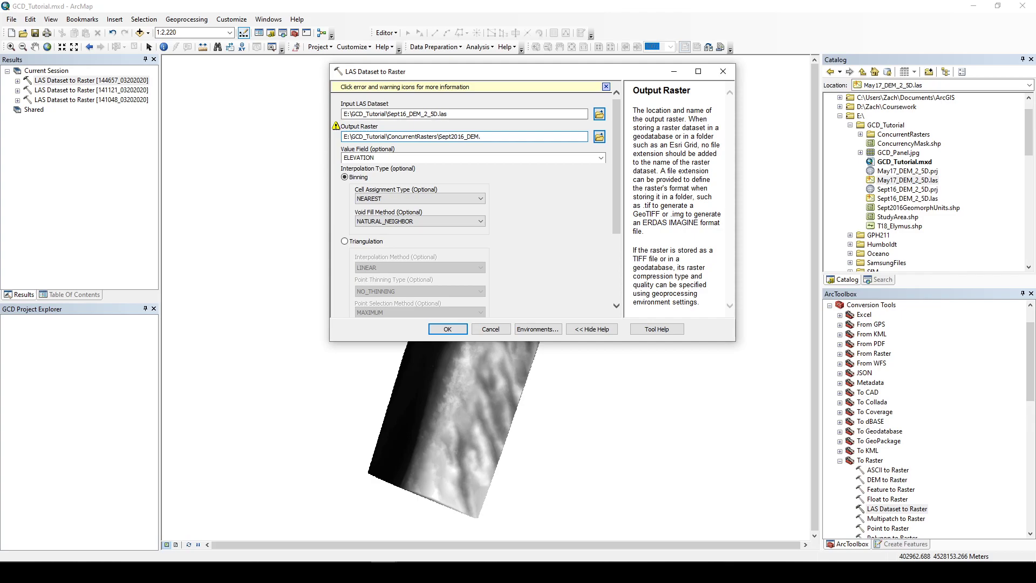
text(.)
click(449, 330)
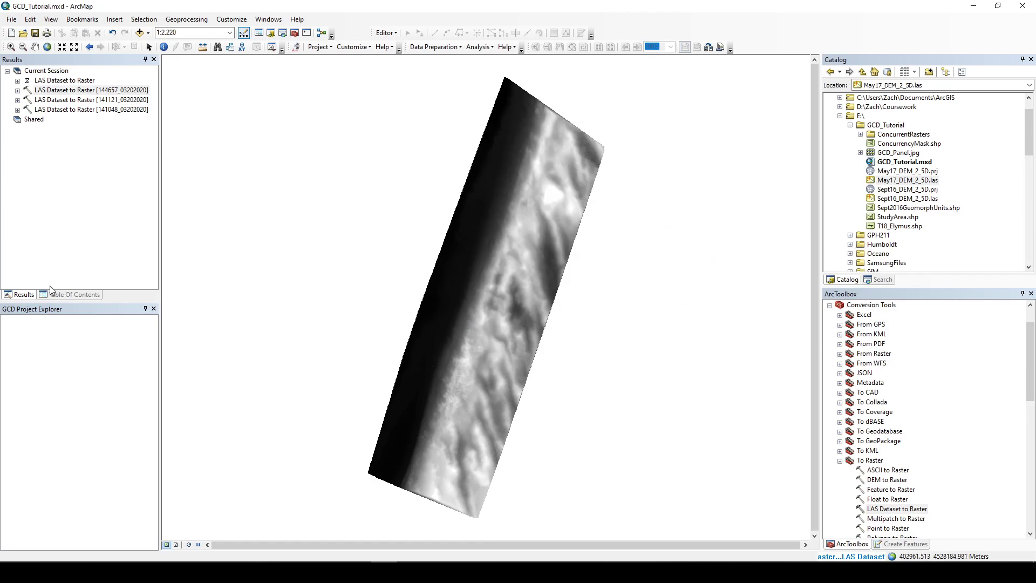
Step: Open LAS Dataset to Raster again with May17_DEM_2_5D.las as input and May2017_DEM.tif in ConcurrentRasters as output
double_click(897, 509)
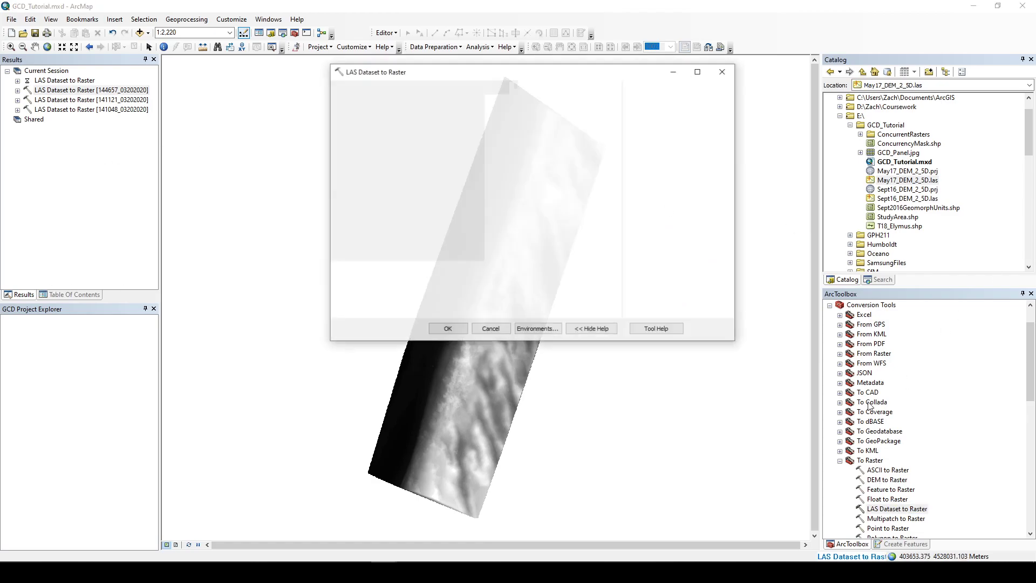
drag(926, 182, 474, 103)
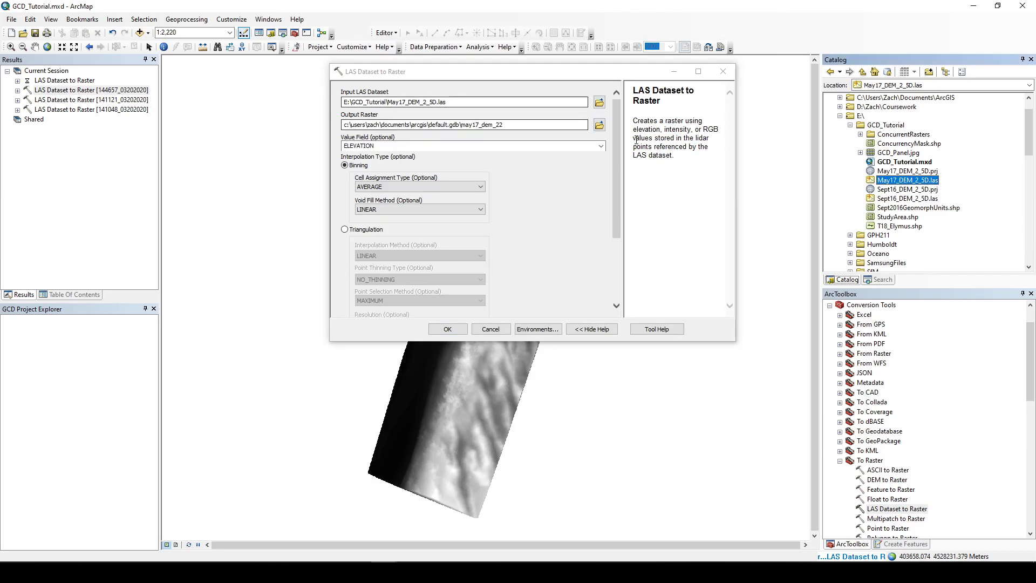
click(599, 125)
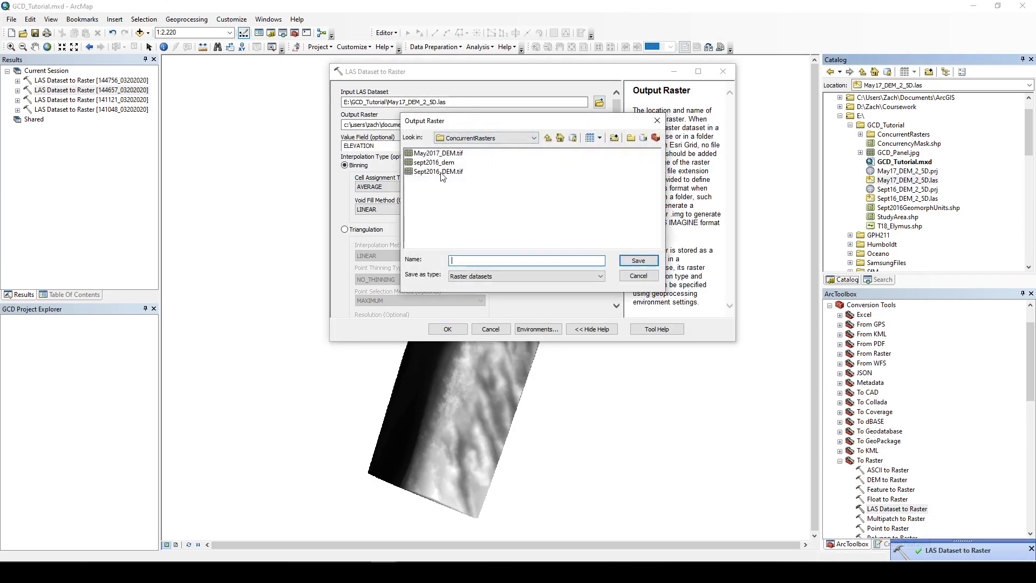
click(438, 154)
click(621, 261)
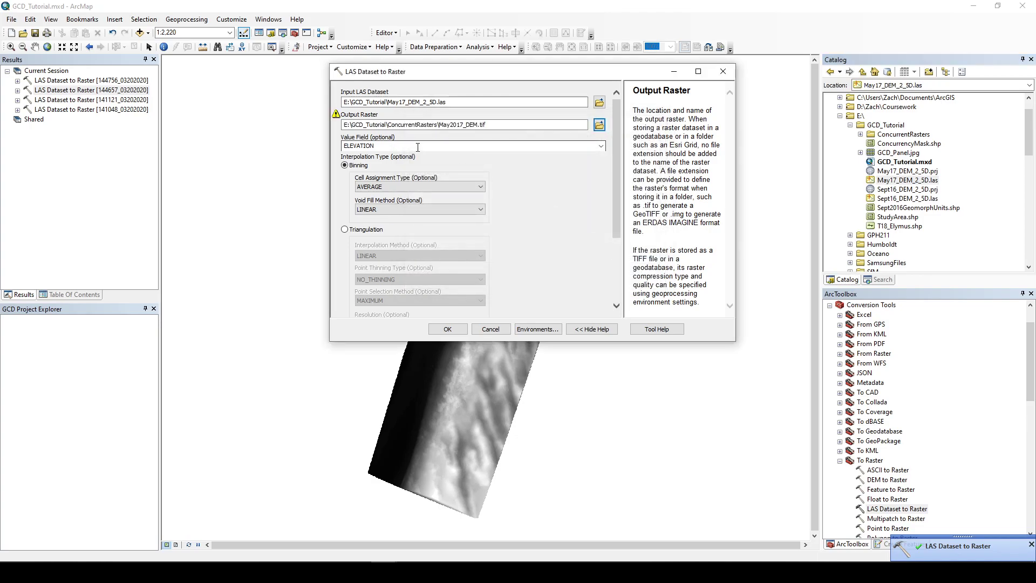
Step: For the May 2017 conversion, set cell assignment to NEAREST and void fill to NATURAL_NEIGHBOR
click(443, 187)
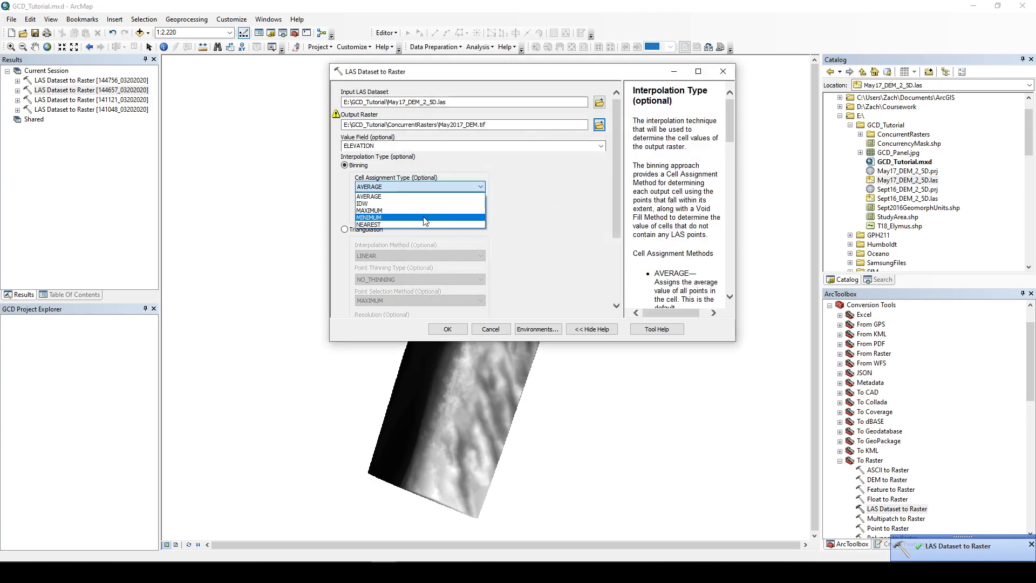
click(421, 224)
click(430, 208)
click(419, 239)
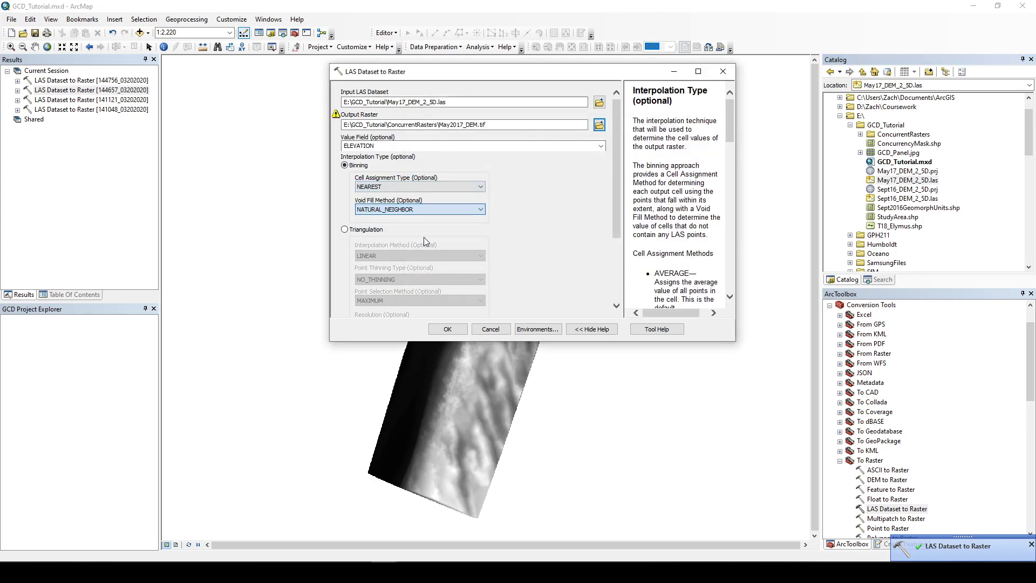
Step: Set the May 2017 raster's cell-size sampling value to 0.1
scroll(437, 265, down, 3)
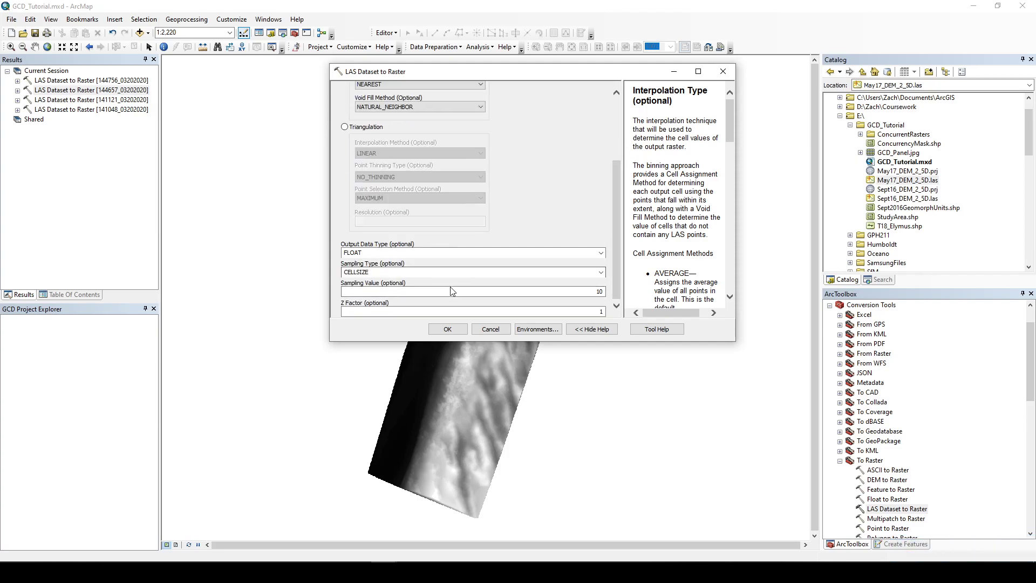
click(453, 291)
text(0.1)
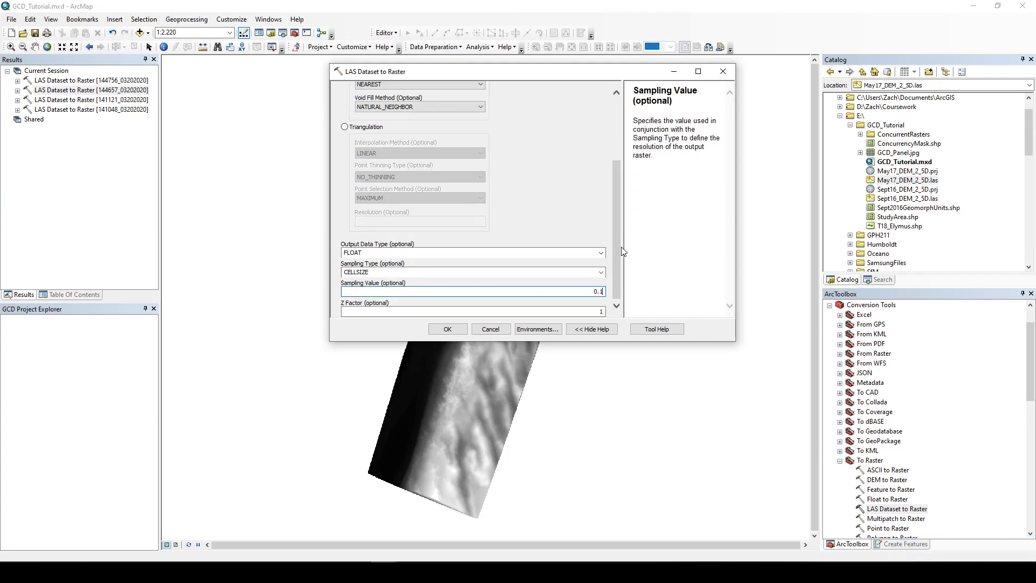
Step: Set the processing extent to match Sept2016_DEM.tif and run the May 2017 conversion
click(531, 330)
click(372, 117)
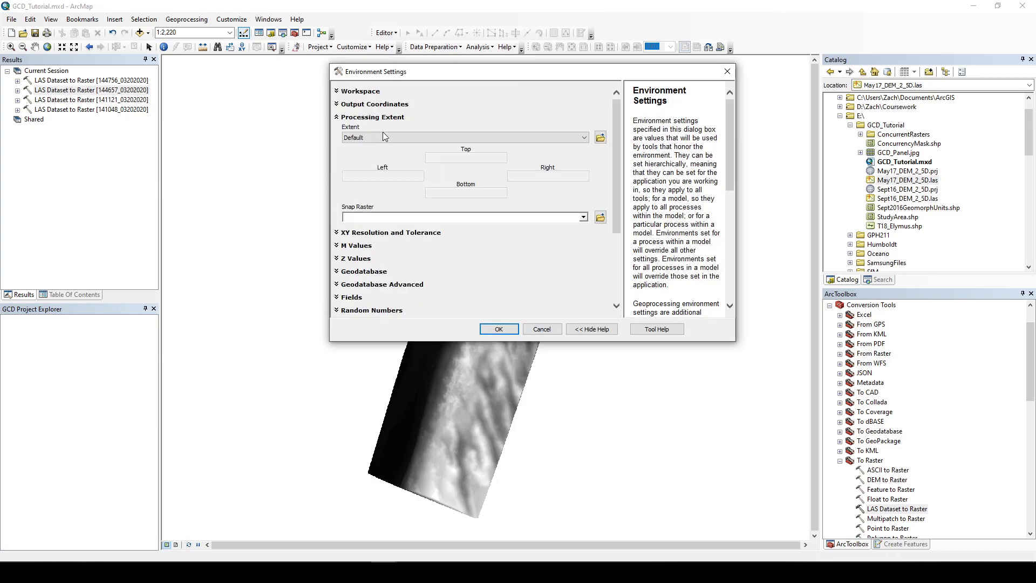
click(385, 138)
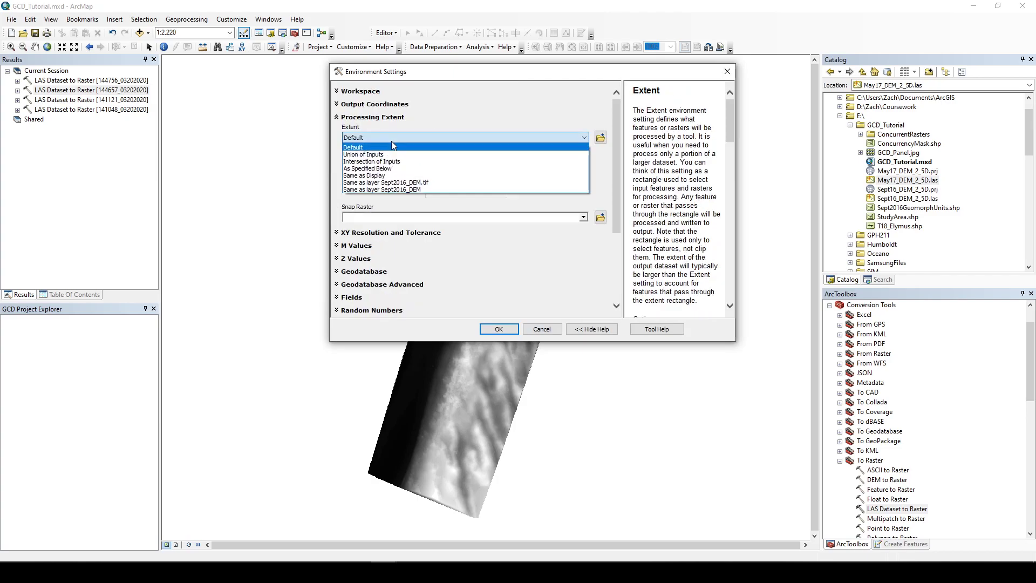
click(442, 184)
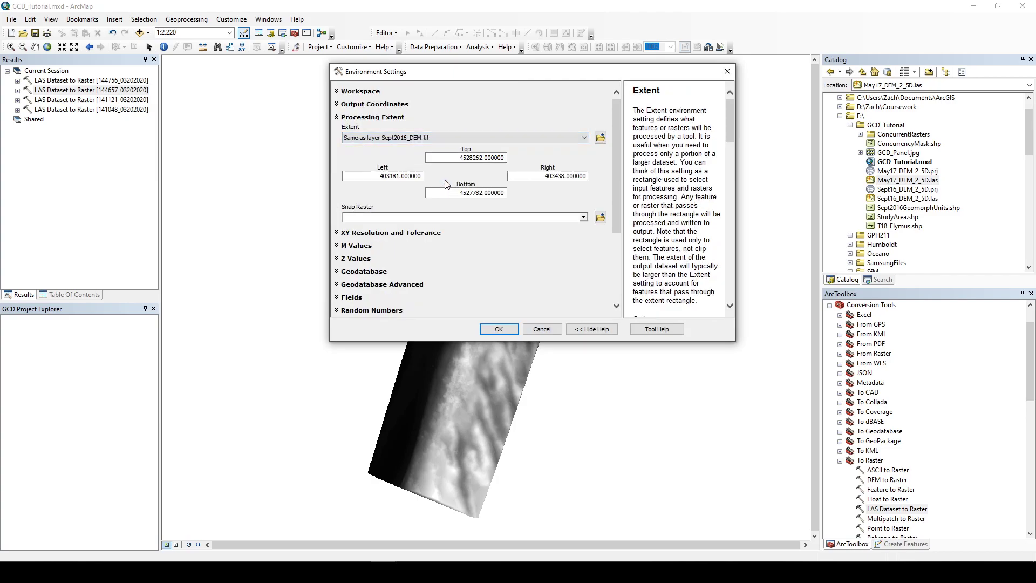
click(499, 329)
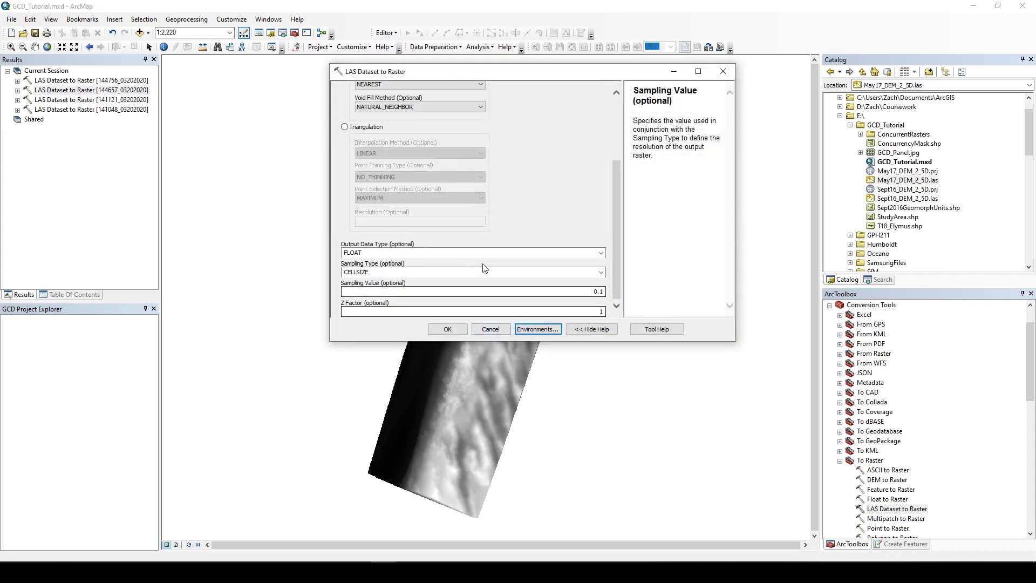
click(452, 327)
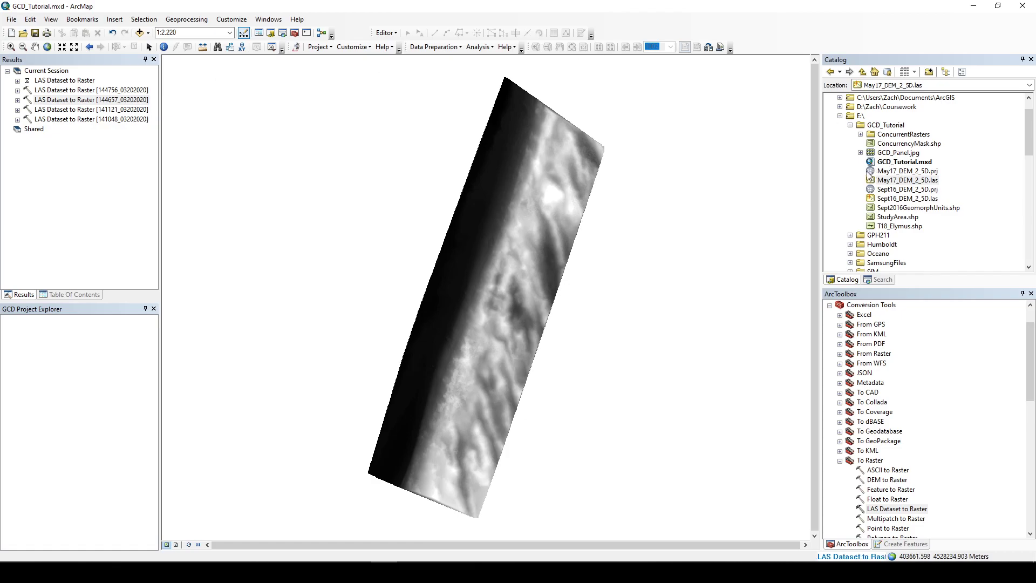
Step: Expand the ConcurrentRasters folder in the catalog to examine the output rasters
click(861, 135)
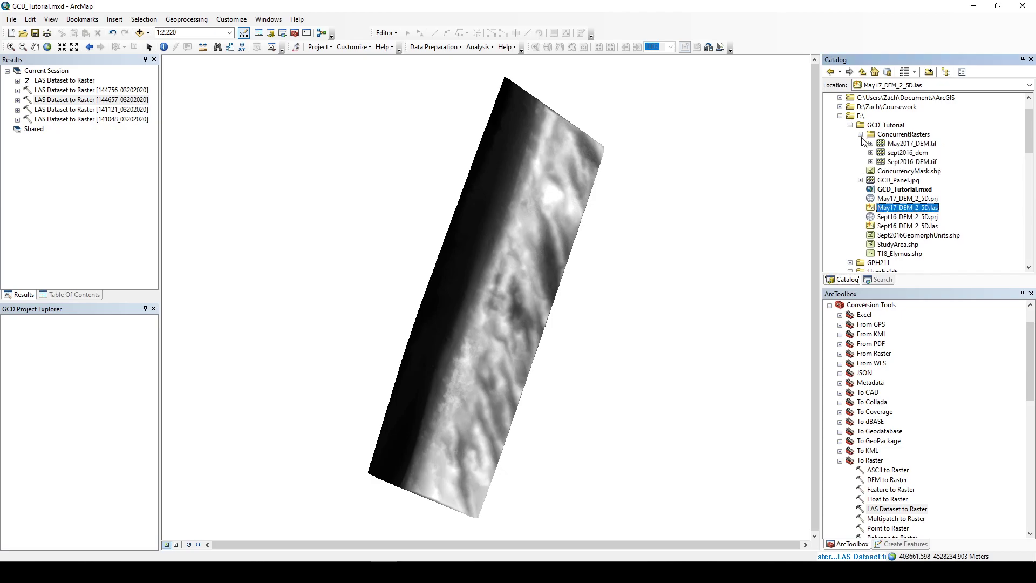
right_click(895, 154)
click(909, 174)
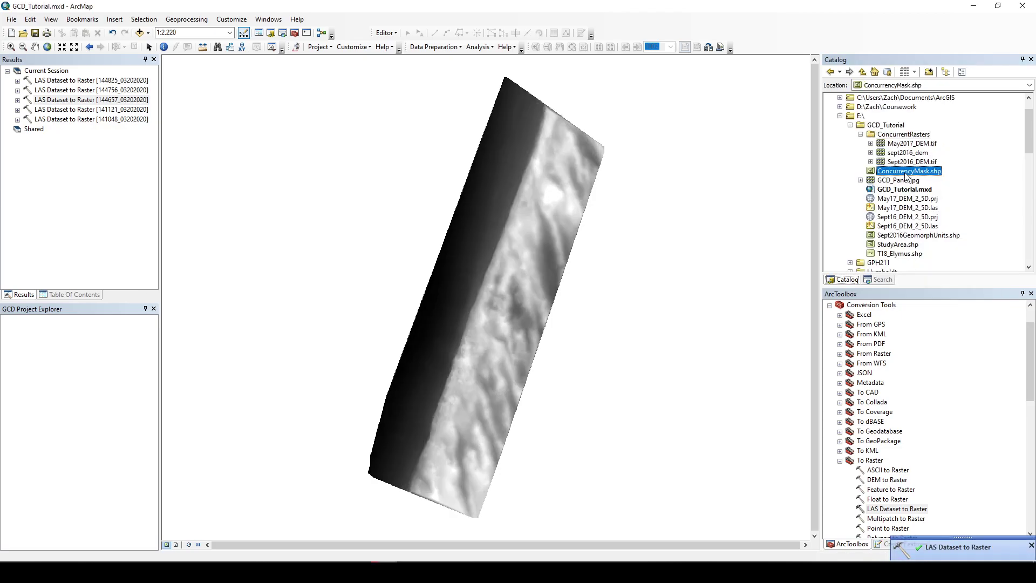
click(898, 135)
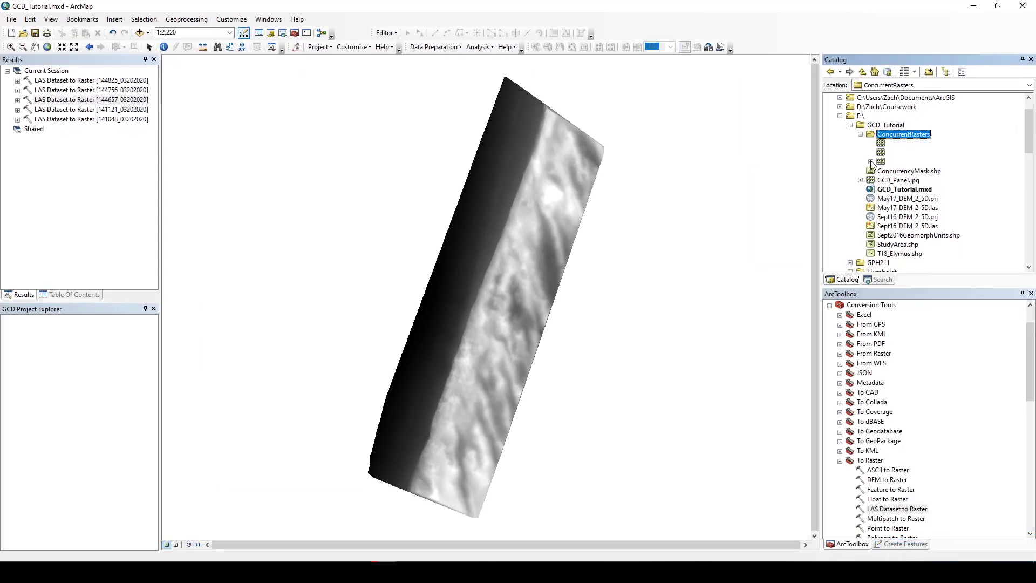
click(880, 126)
click(863, 115)
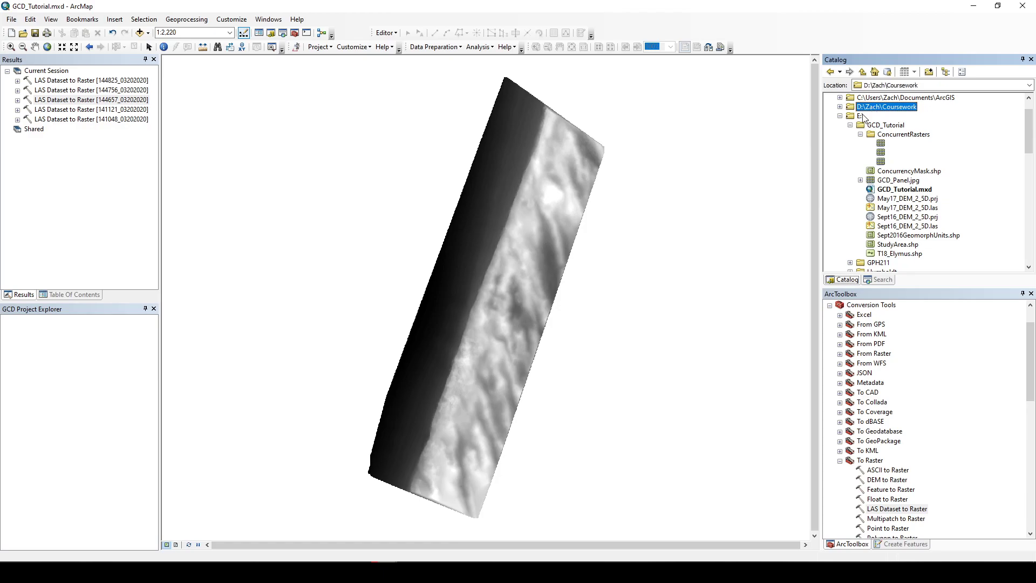
click(95, 100)
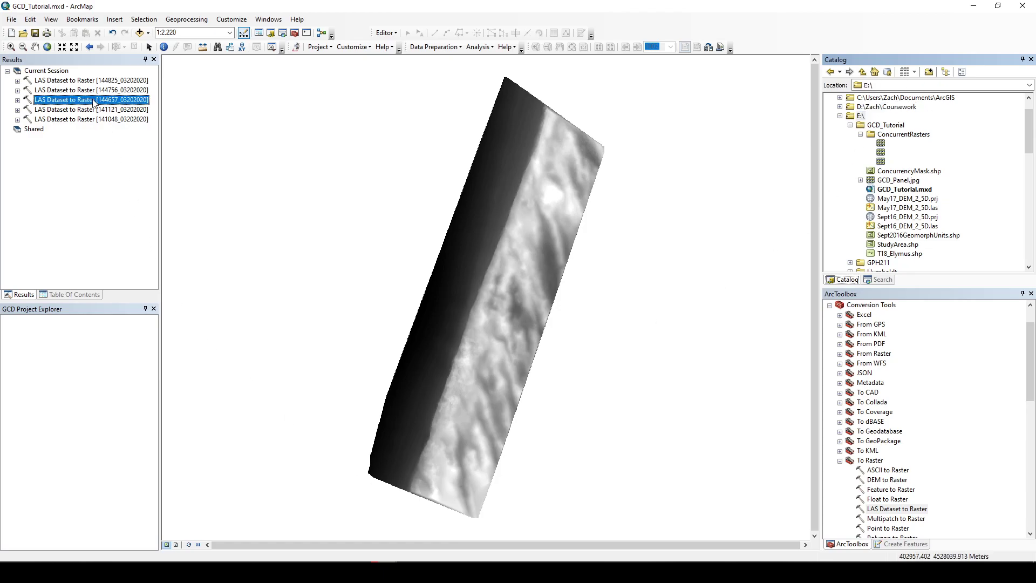
double_click(64, 89)
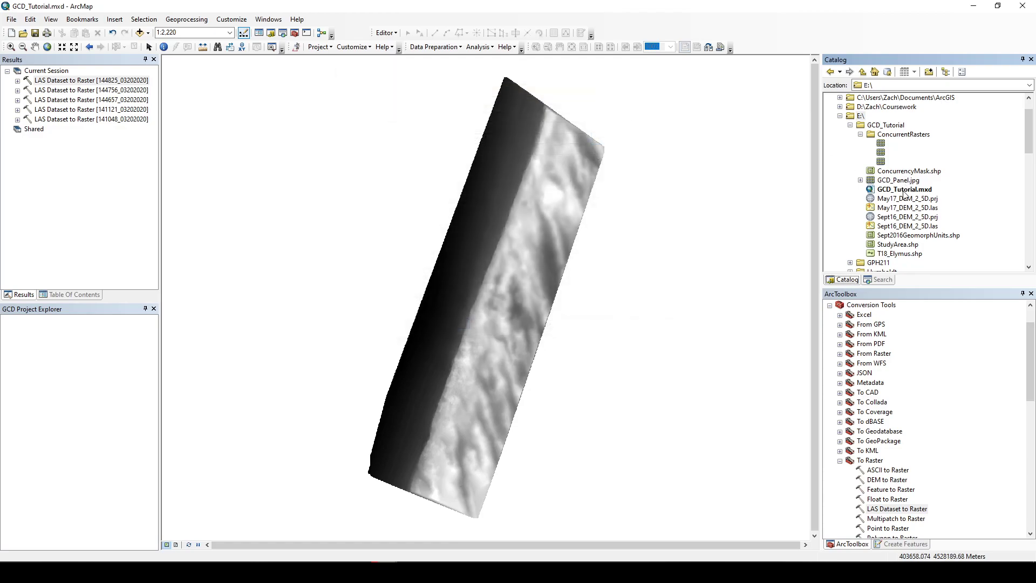
click(902, 189)
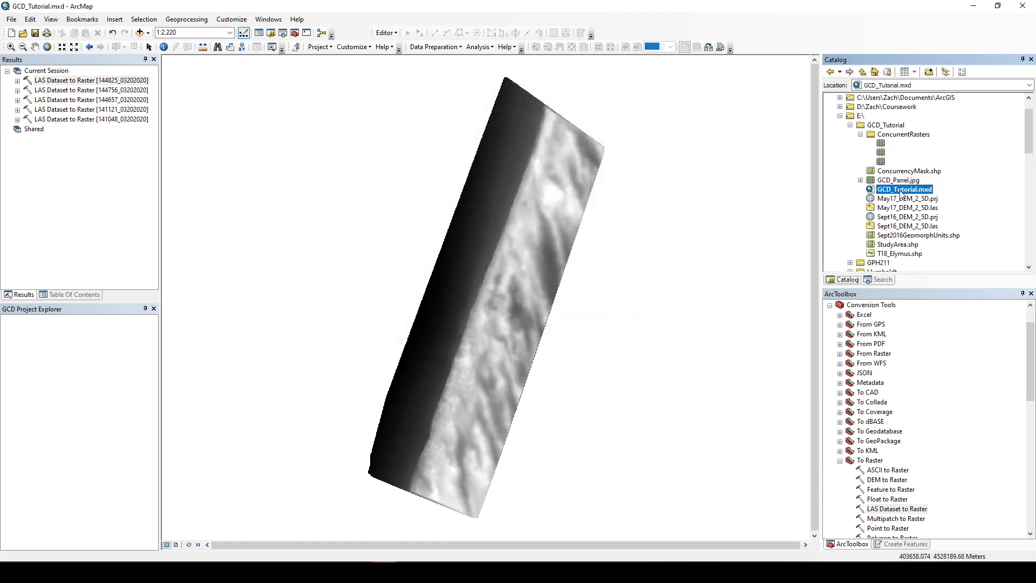
click(884, 125)
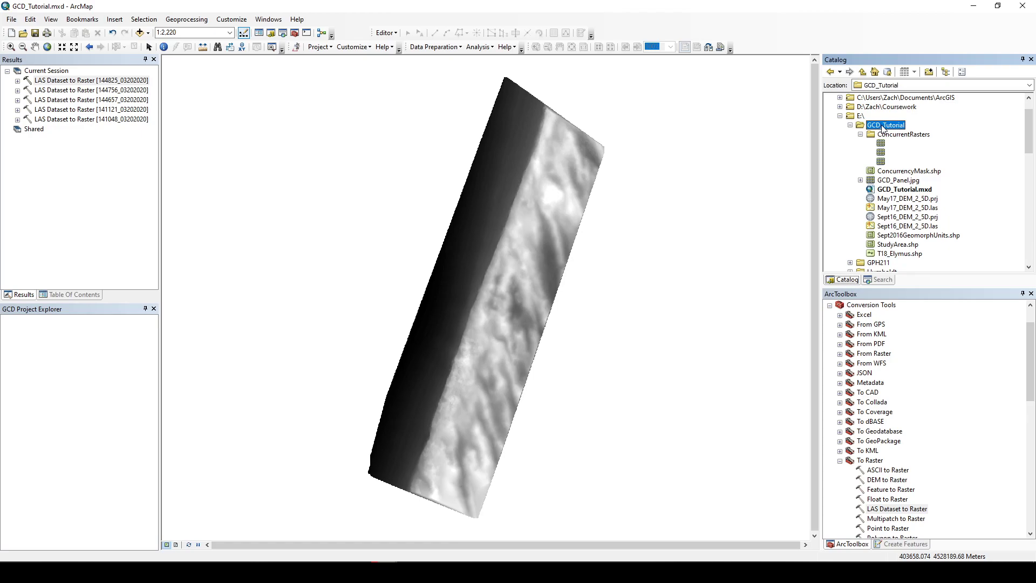
drag(885, 128, 887, 136)
click(349, 331)
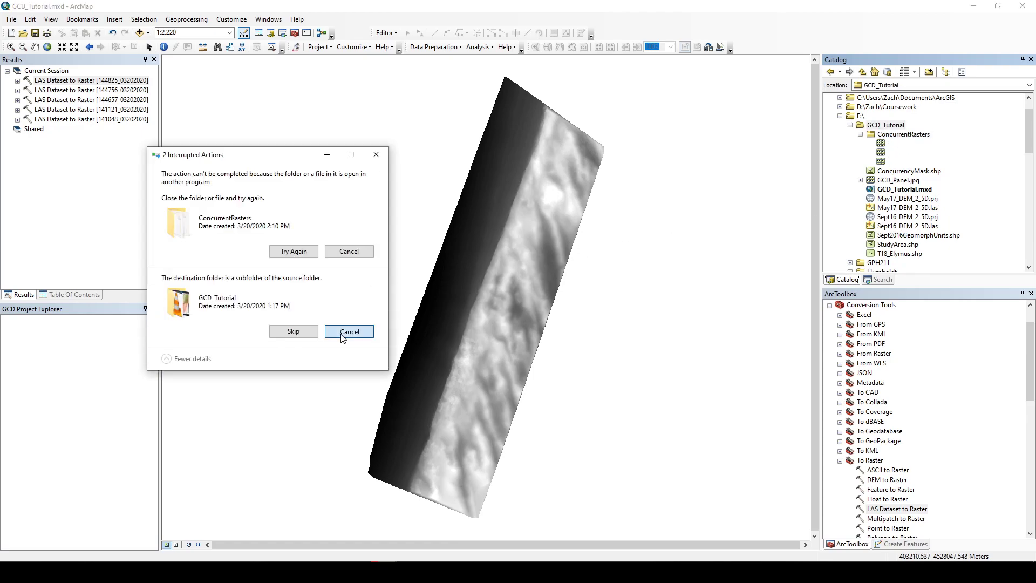
click(349, 252)
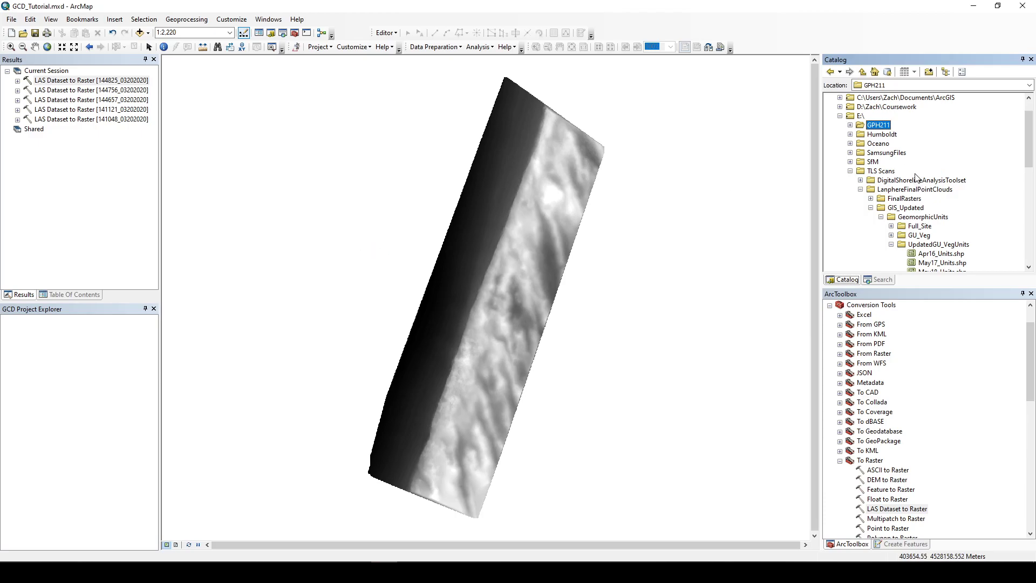
Step: Refresh the E:\ folder connection and delete the sept2016_dem raster from ConcurrentRasters
click(851, 172)
right_click(859, 134)
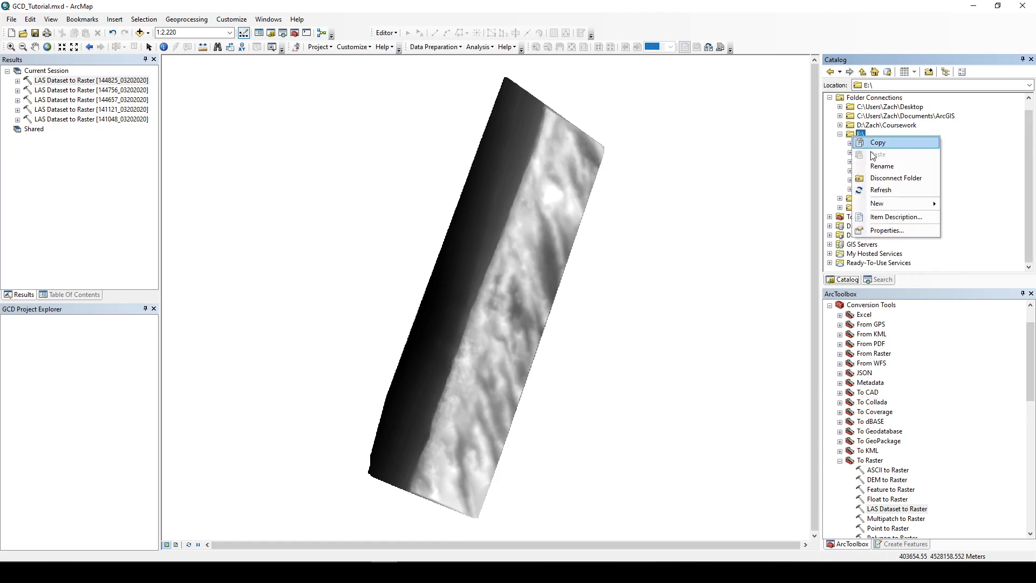
click(881, 189)
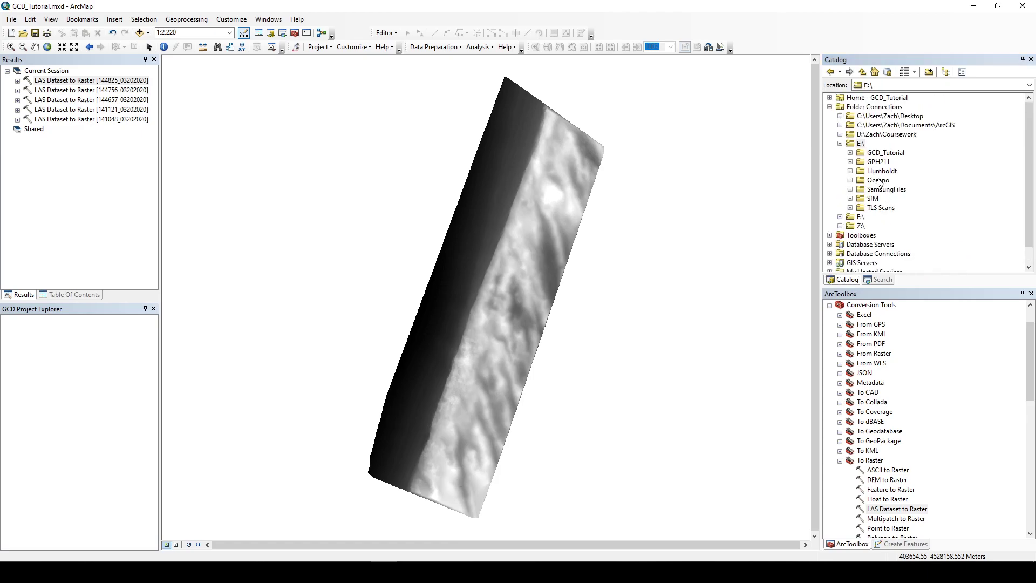
click(852, 153)
click(861, 162)
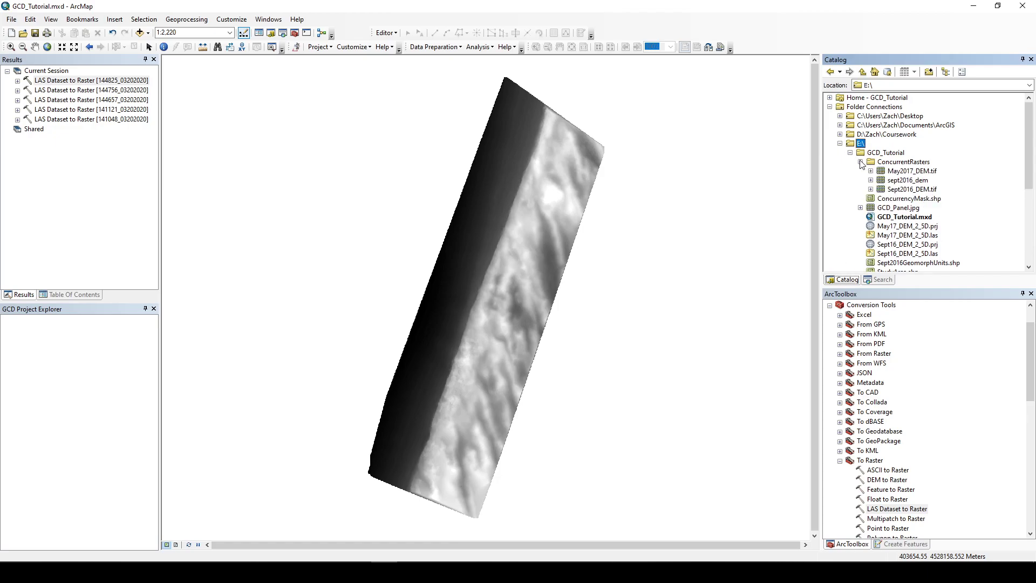
right_click(883, 182)
click(909, 202)
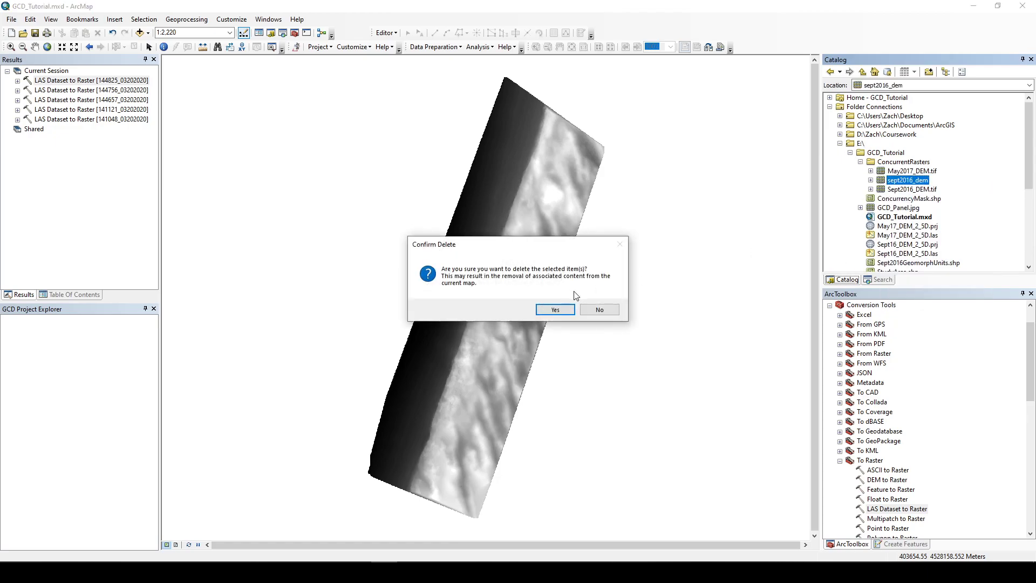
click(556, 311)
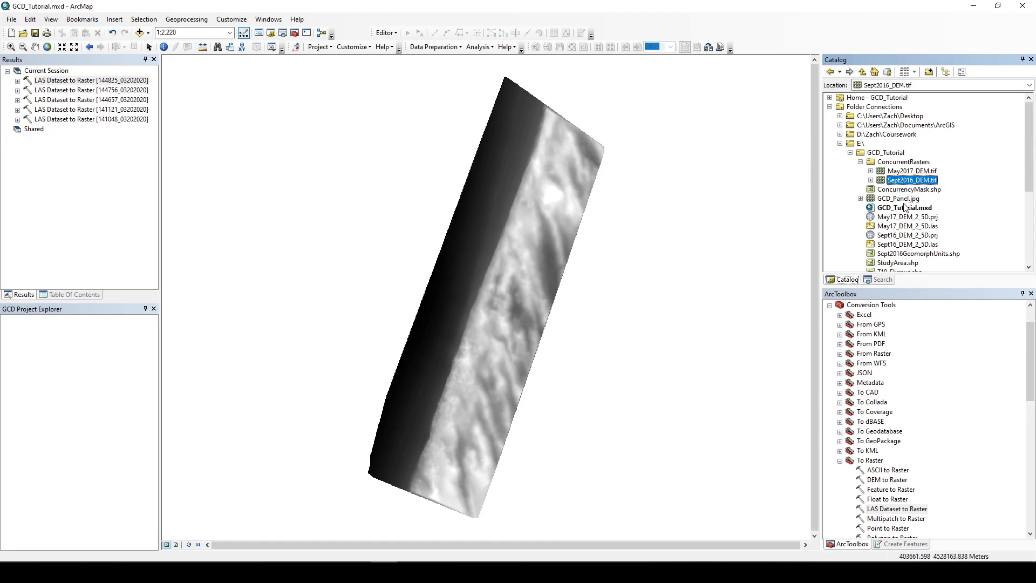
Step: Open the Sept2016_DEM.tif layer properties to examine its source extent and spatial reference
click(911, 171)
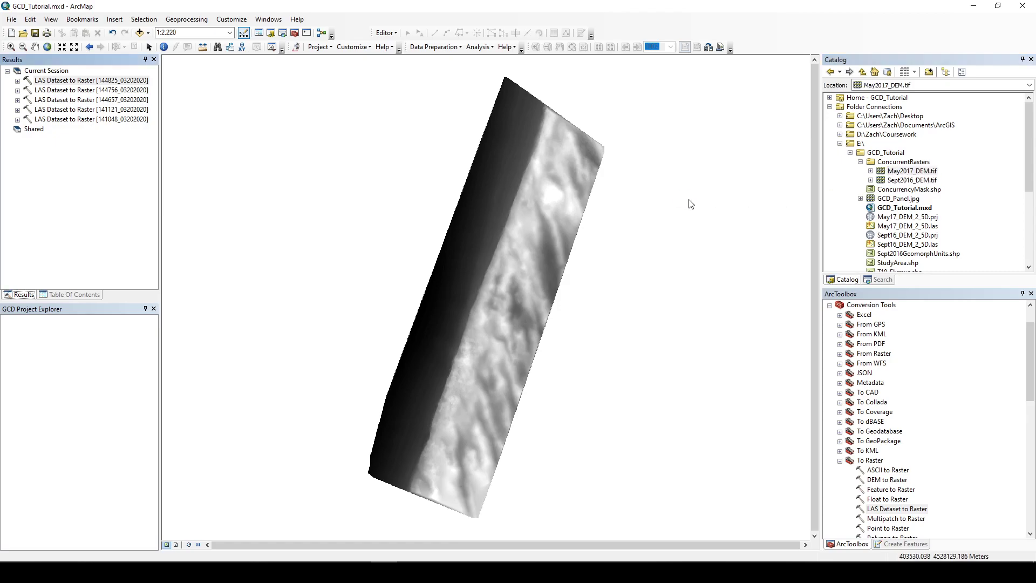
click(39, 297)
right_click(50, 96)
click(62, 129)
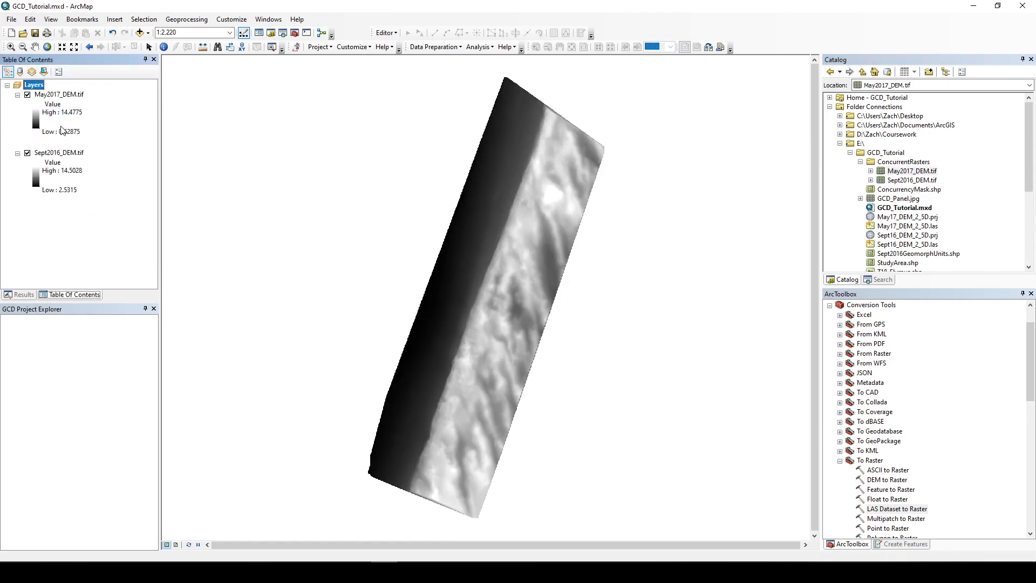
right_click(55, 155)
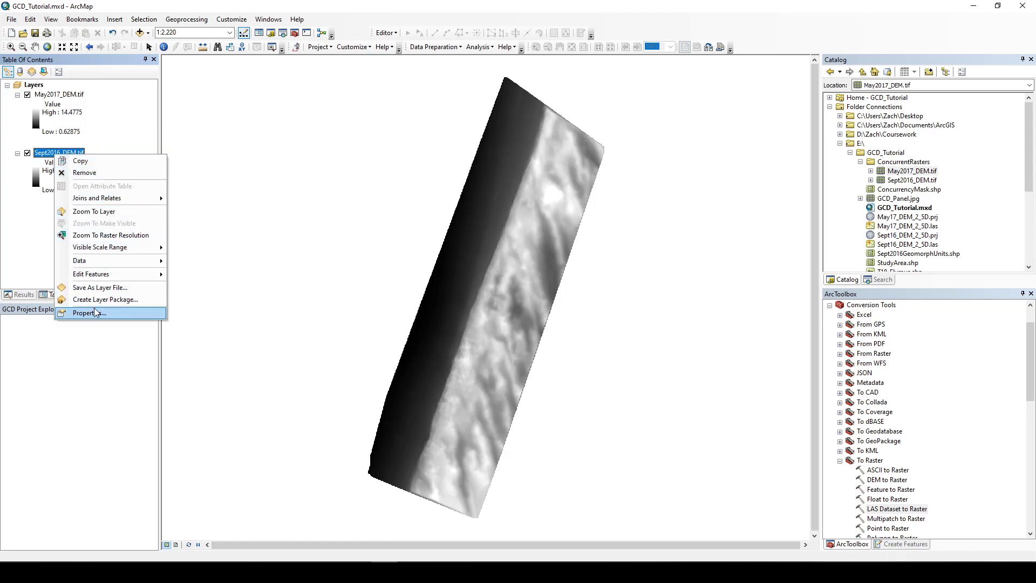
click(91, 313)
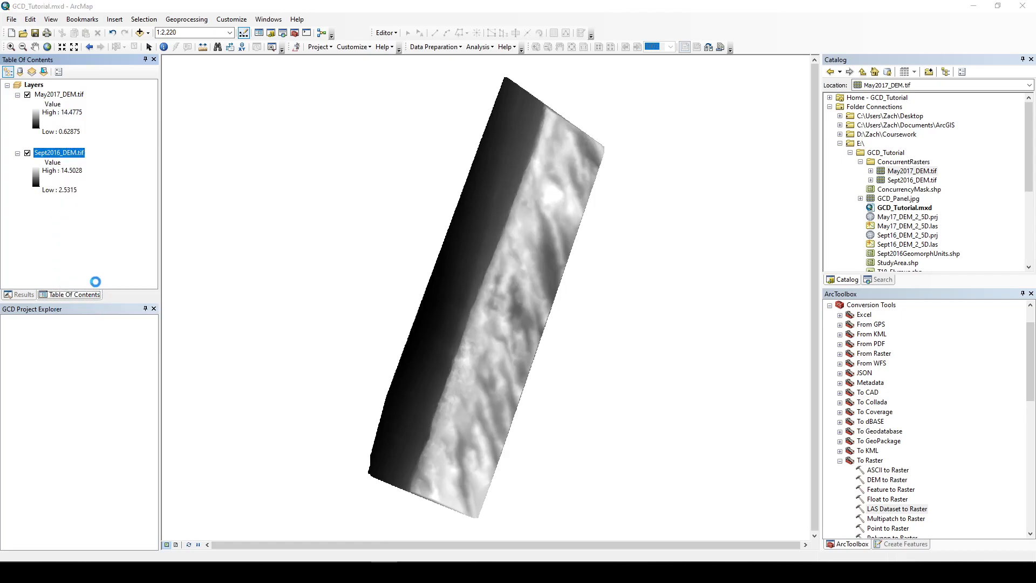
drag(642, 210, 645, 242)
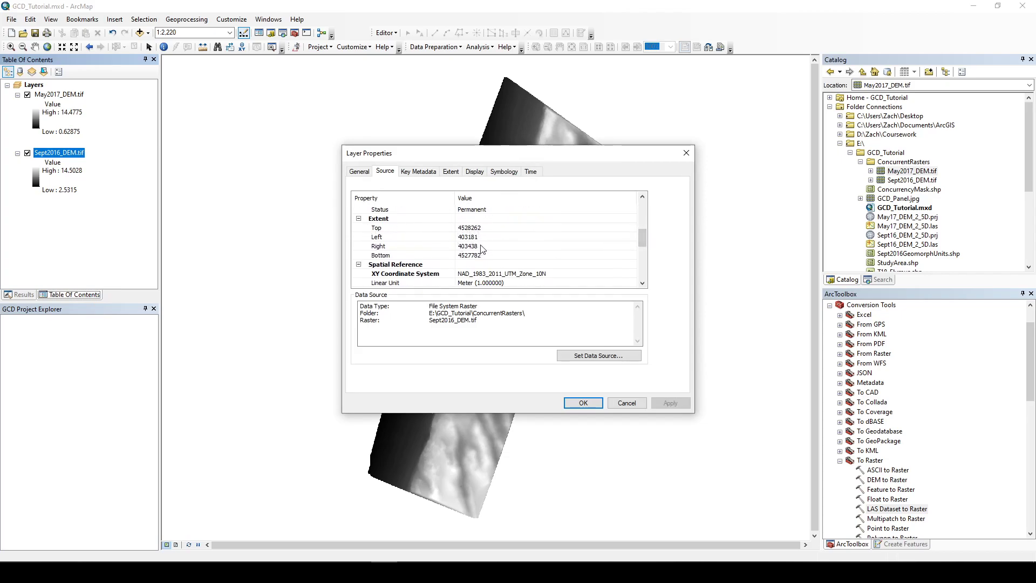
click(503, 277)
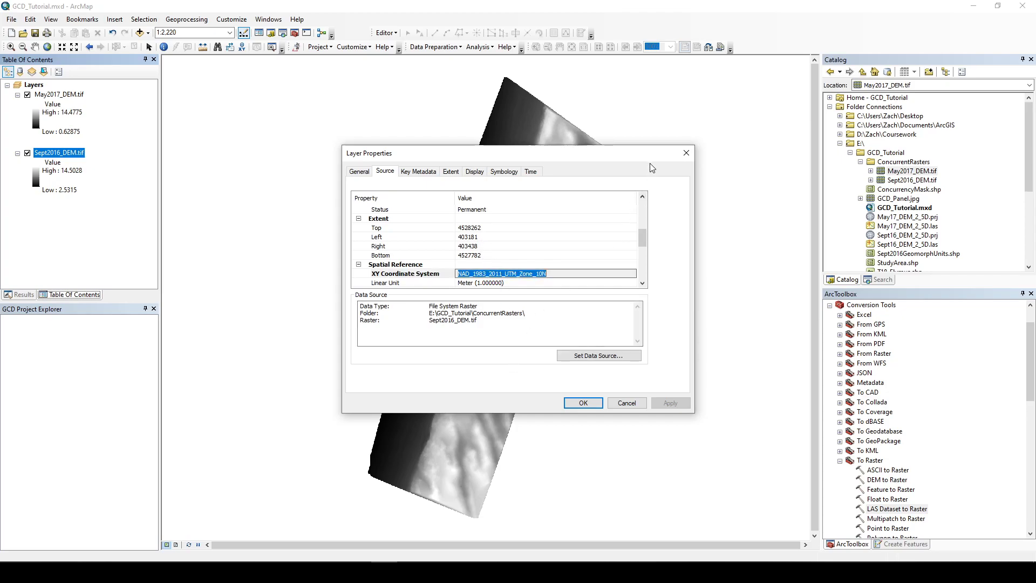
click(687, 153)
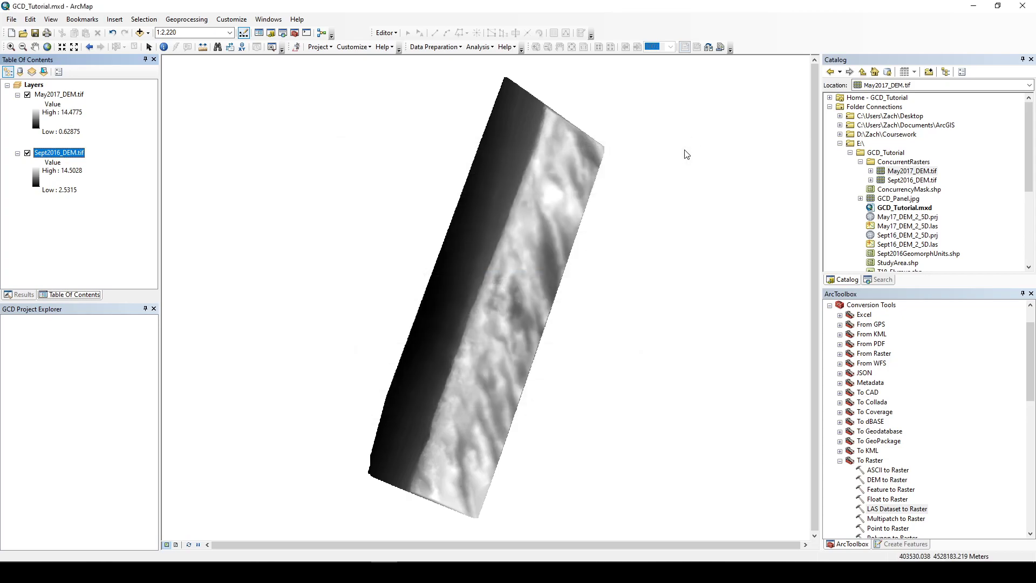
Step: Start a new GCD project named GCD_Tutorial with its parent directory set to E:\GCD_Tutorial
click(298, 48)
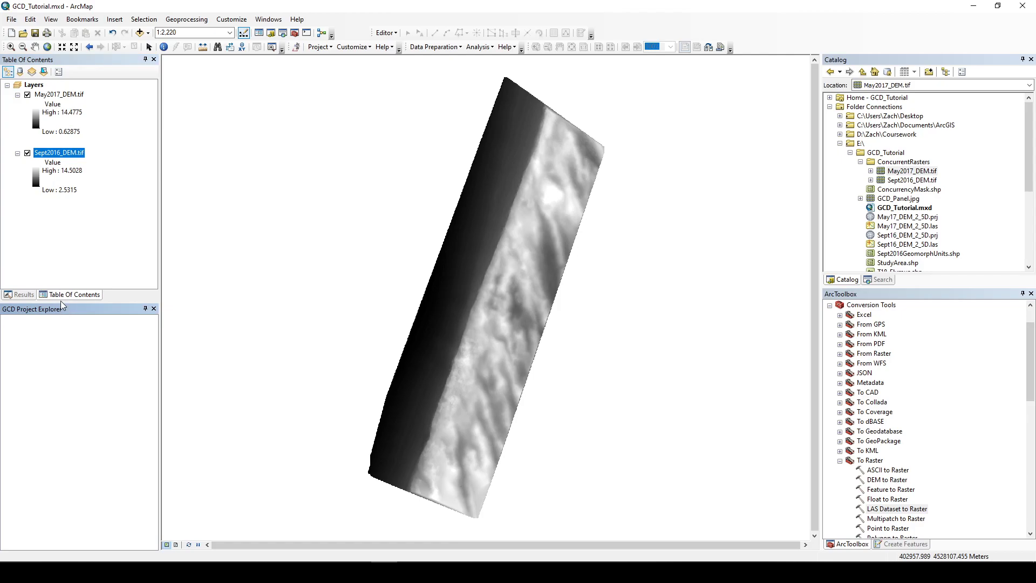
click(319, 47)
click(345, 59)
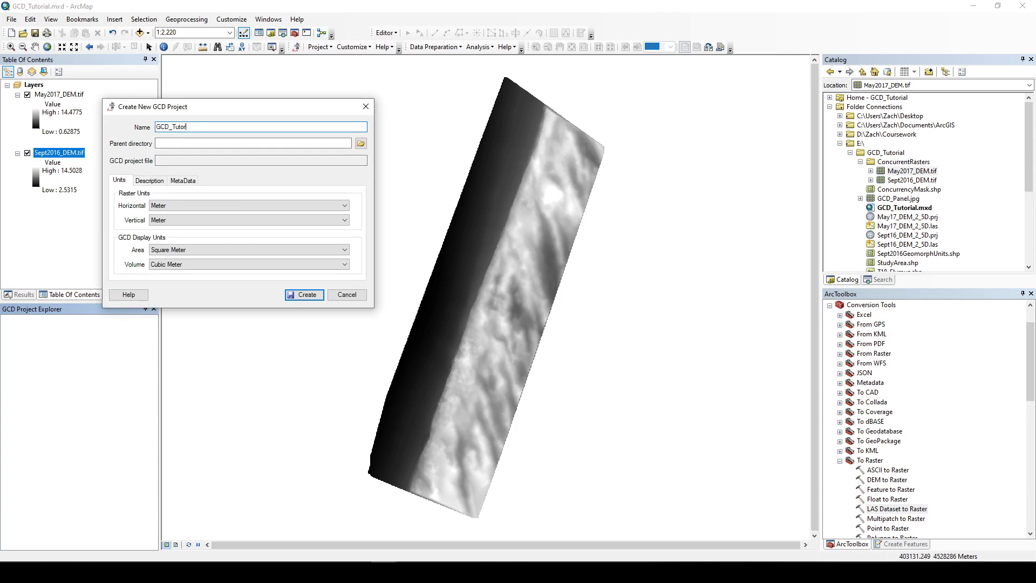
click(361, 143)
click(165, 209)
click(212, 220)
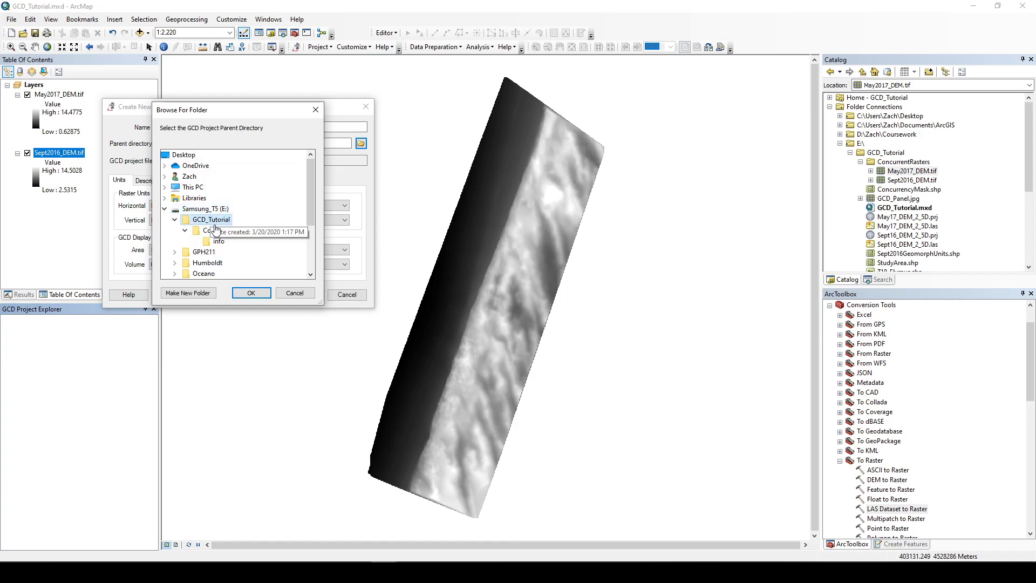
click(251, 293)
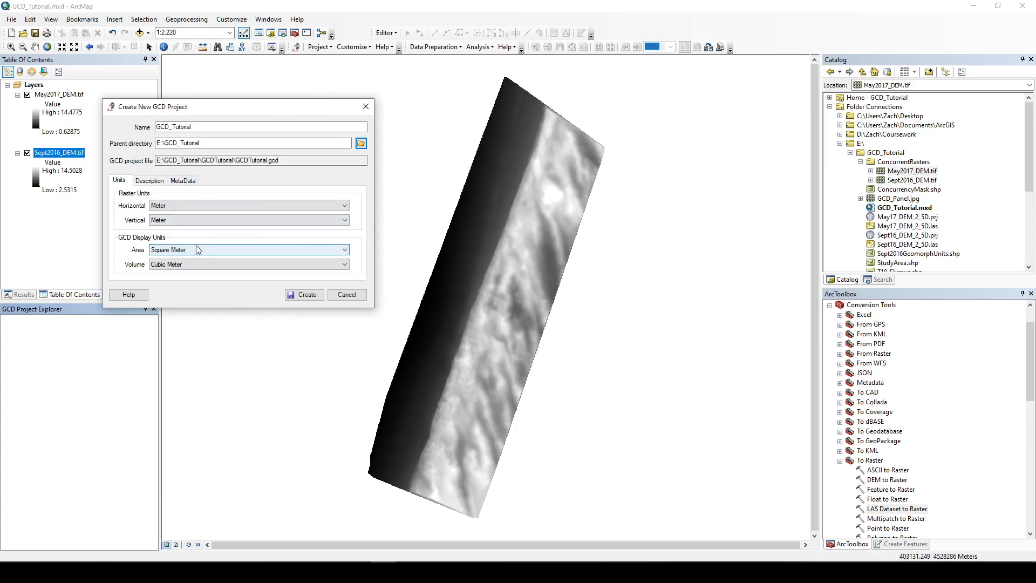
Step: Set the horizontal and vertical raster units to Meter and create the GCD project
click(173, 206)
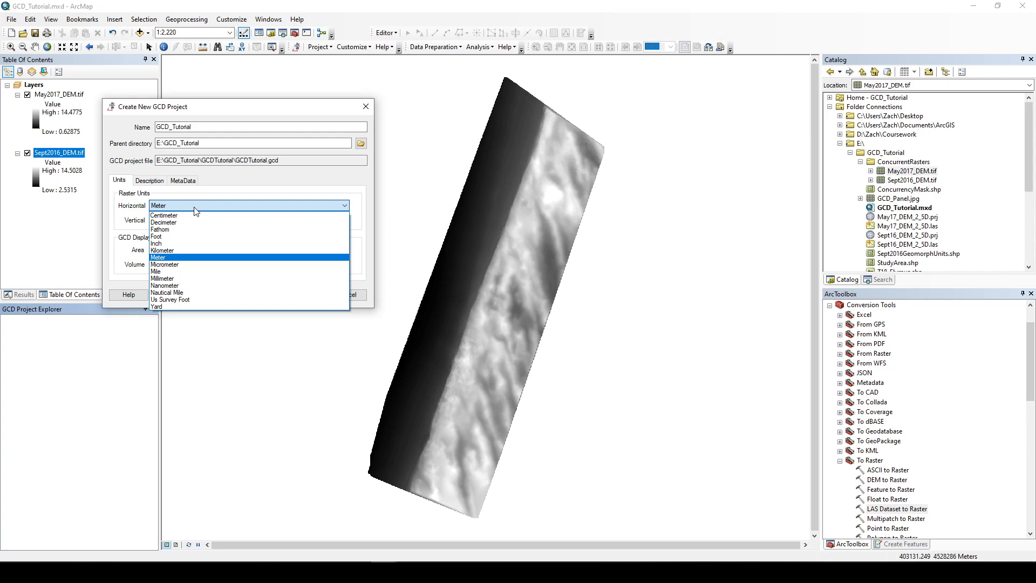
click(199, 206)
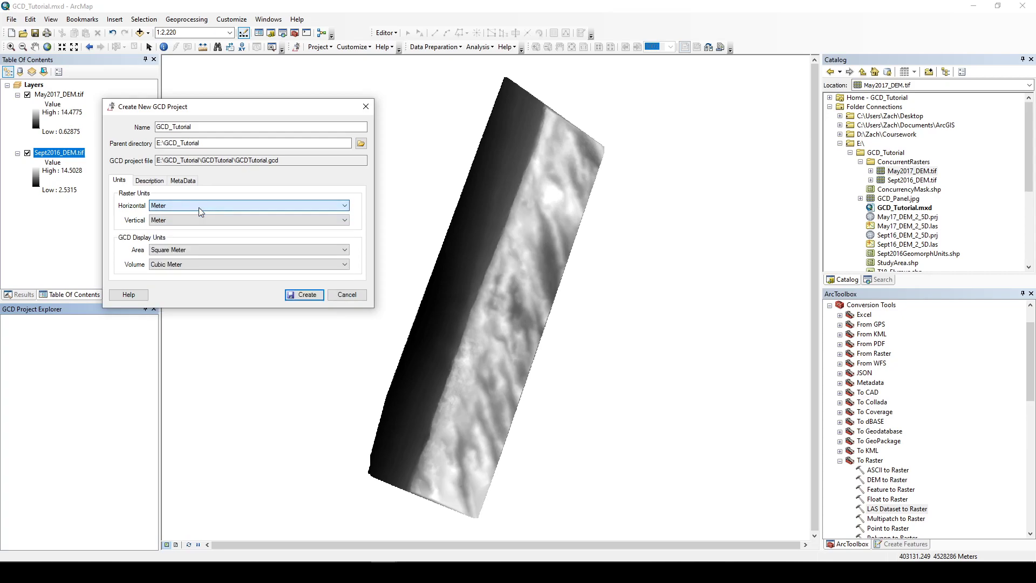
click(198, 220)
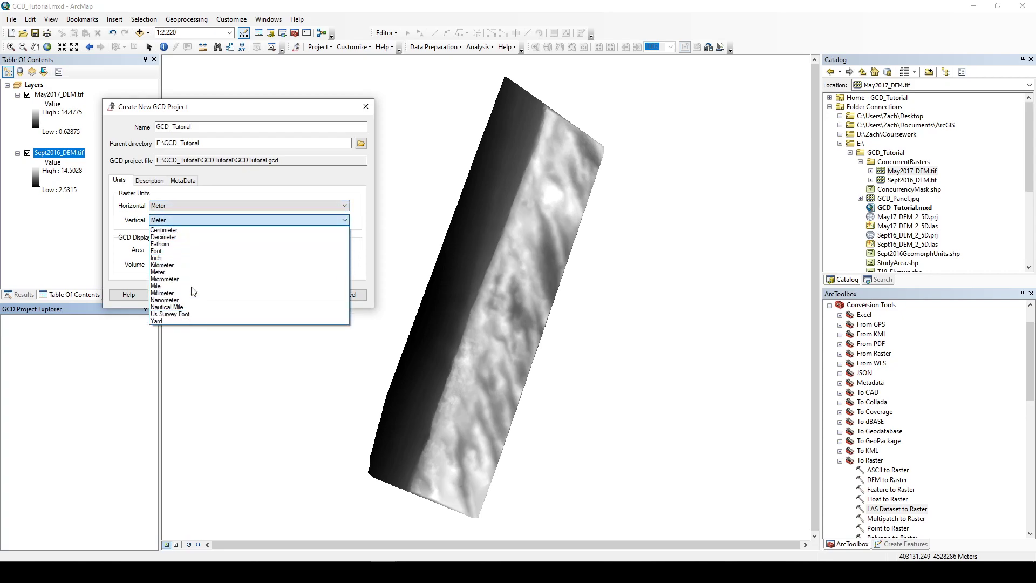
click(196, 221)
click(150, 180)
click(188, 183)
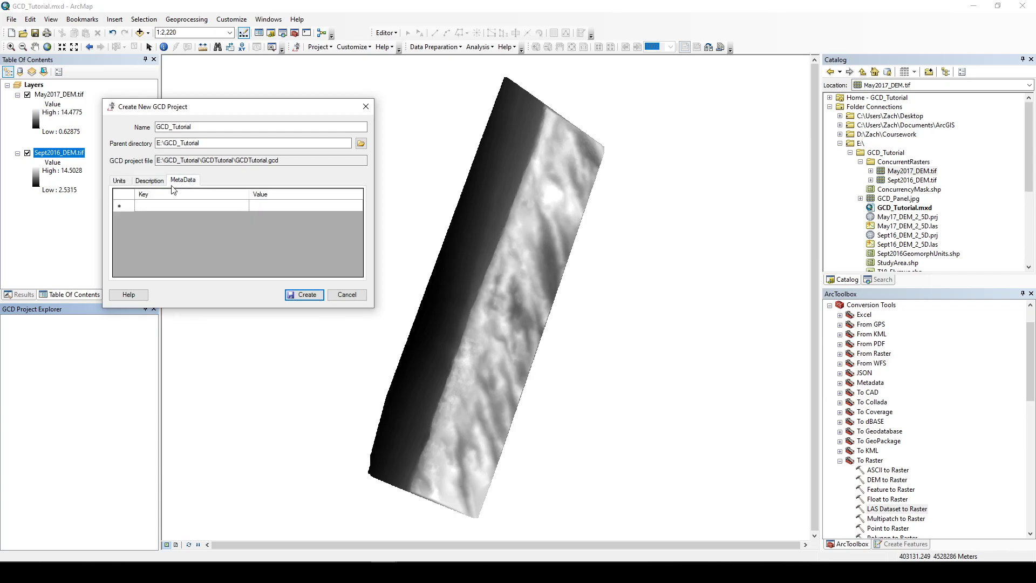
click(120, 184)
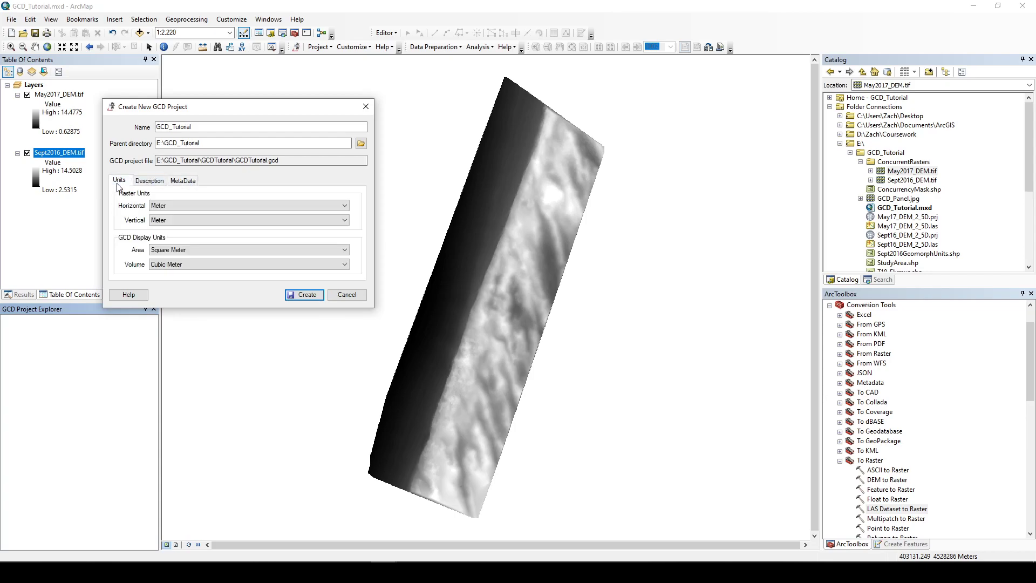
click(306, 296)
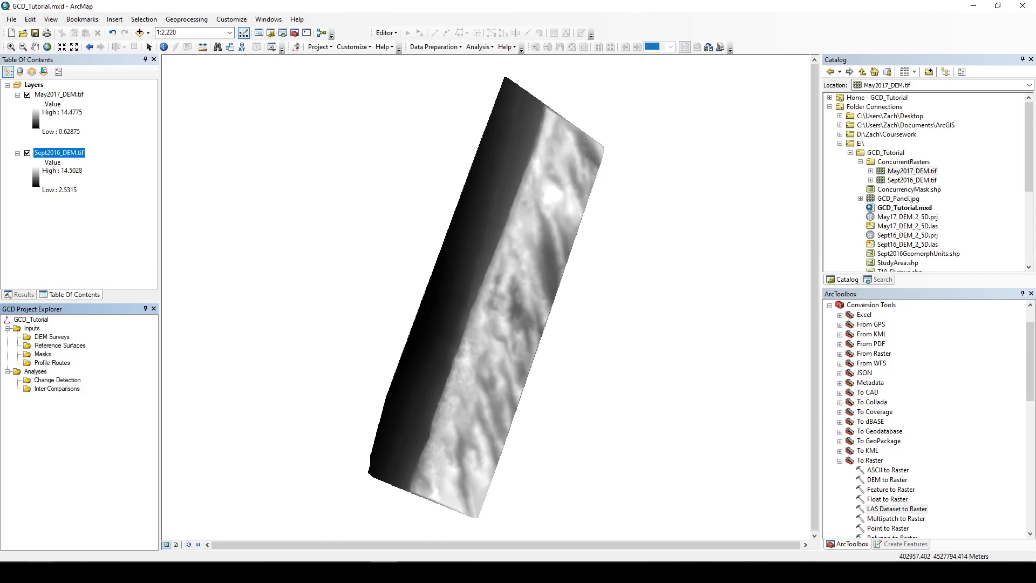
Step: Open the GCD_Tutorial folder in File Explorer and examine the new GCDTutorial project folder's contents
mouse_move(40, 572)
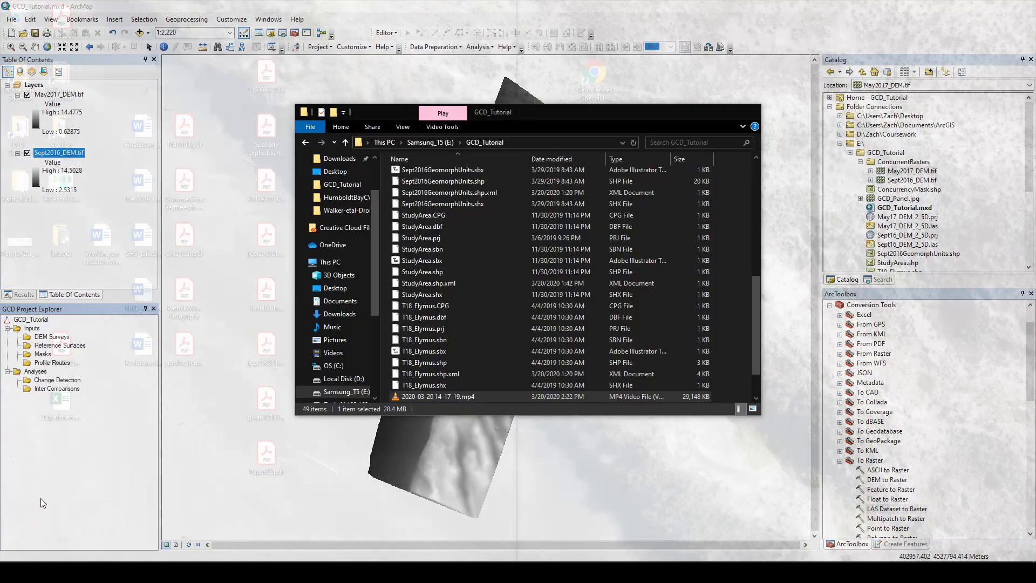
click(41, 498)
scroll(475, 304, up, 8)
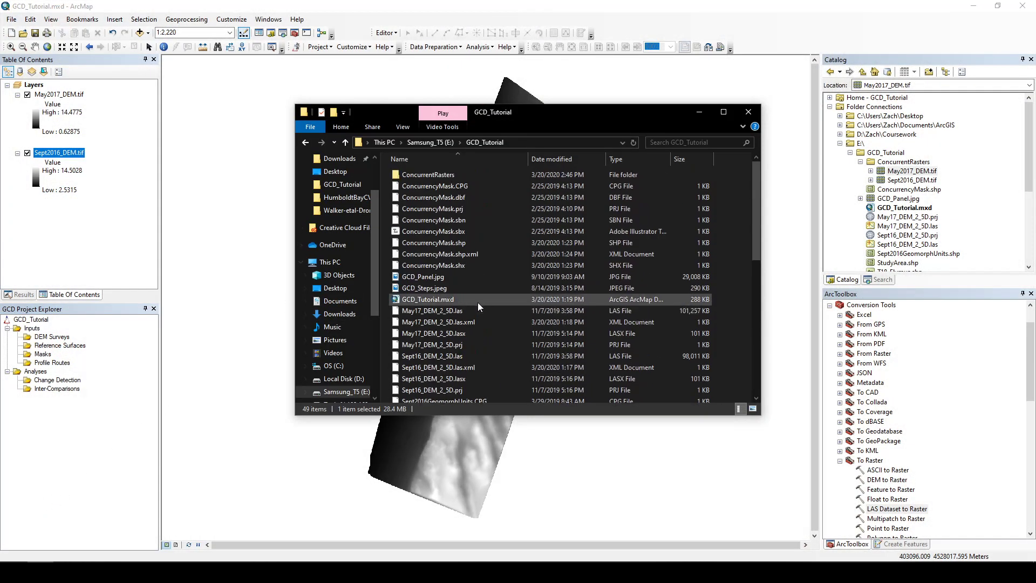
right_click(730, 183)
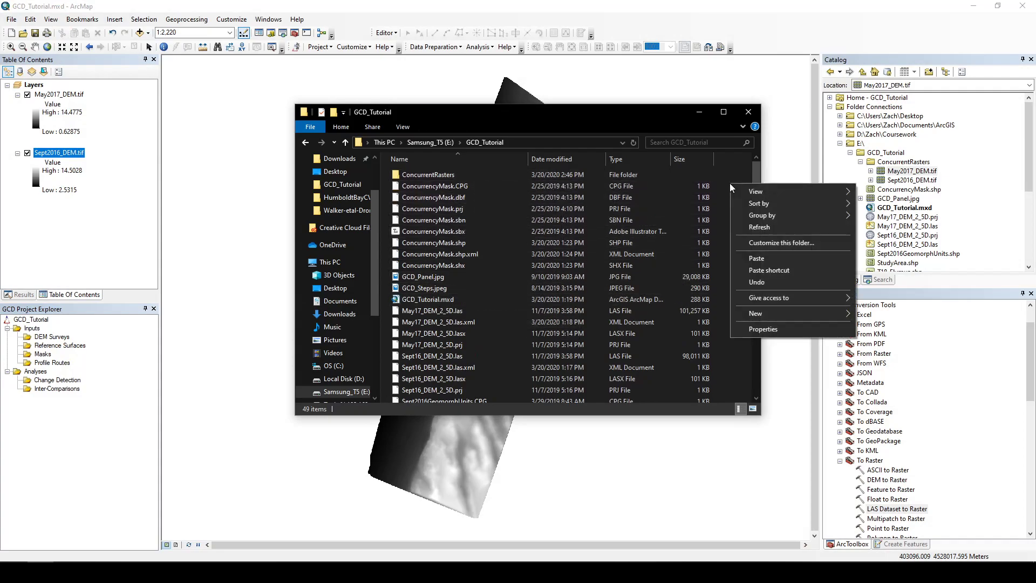
click(751, 225)
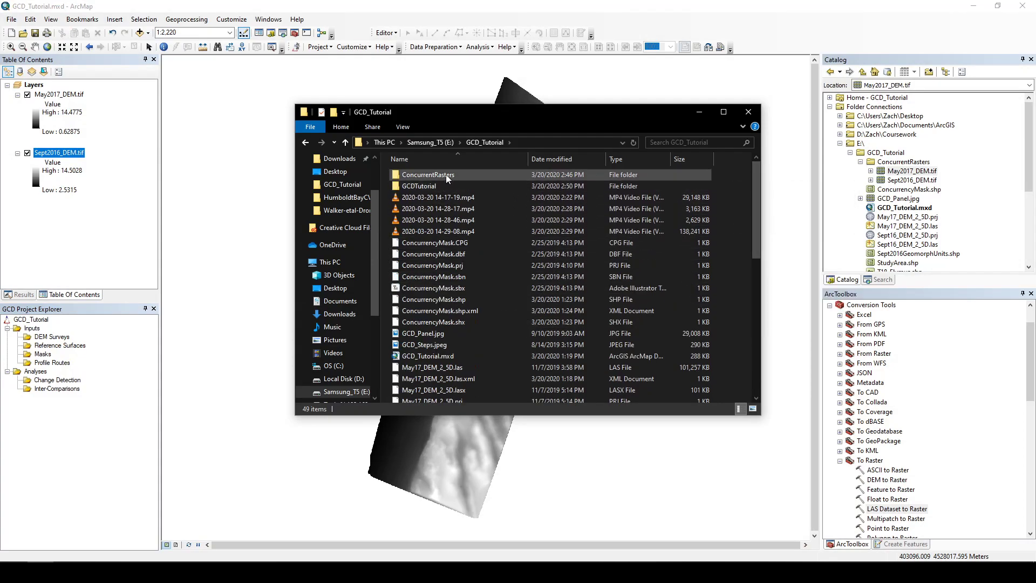
click(424, 185)
double_click(423, 184)
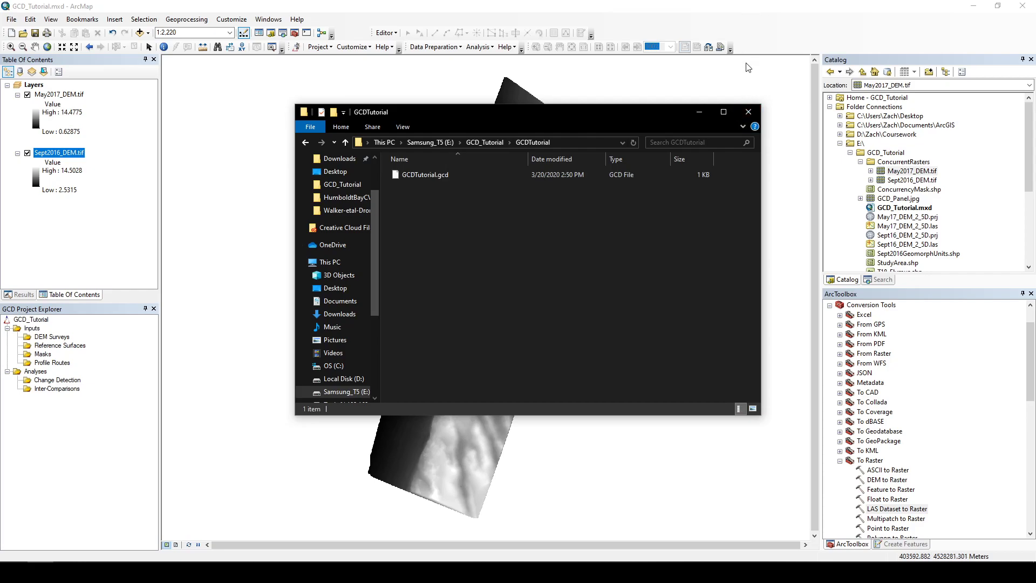
click(679, 25)
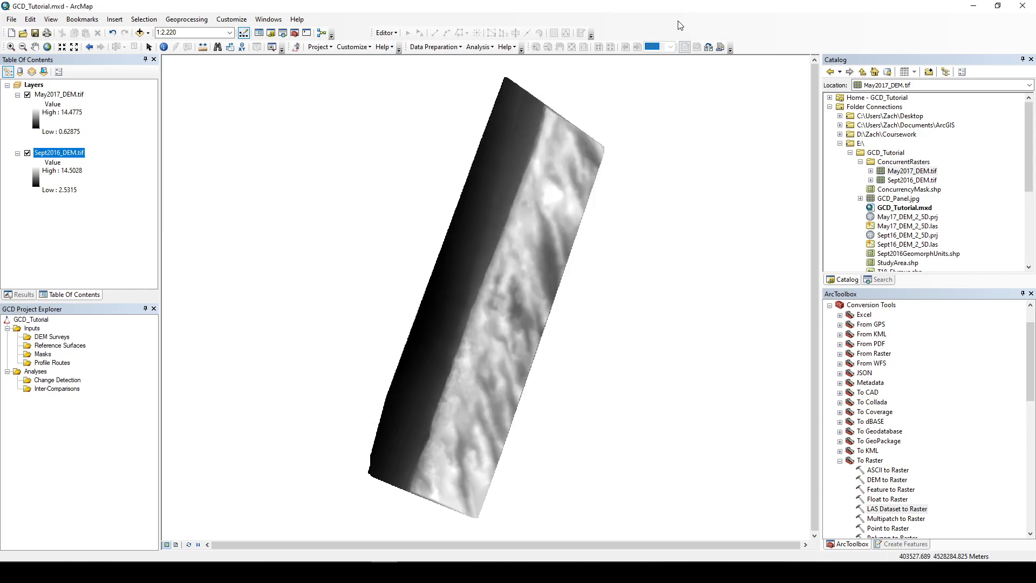
Step: Add Sept2016_DEM.tif from the ConcurrentRasters folder to the GCD project as an existing DEM survey
right_click(57, 339)
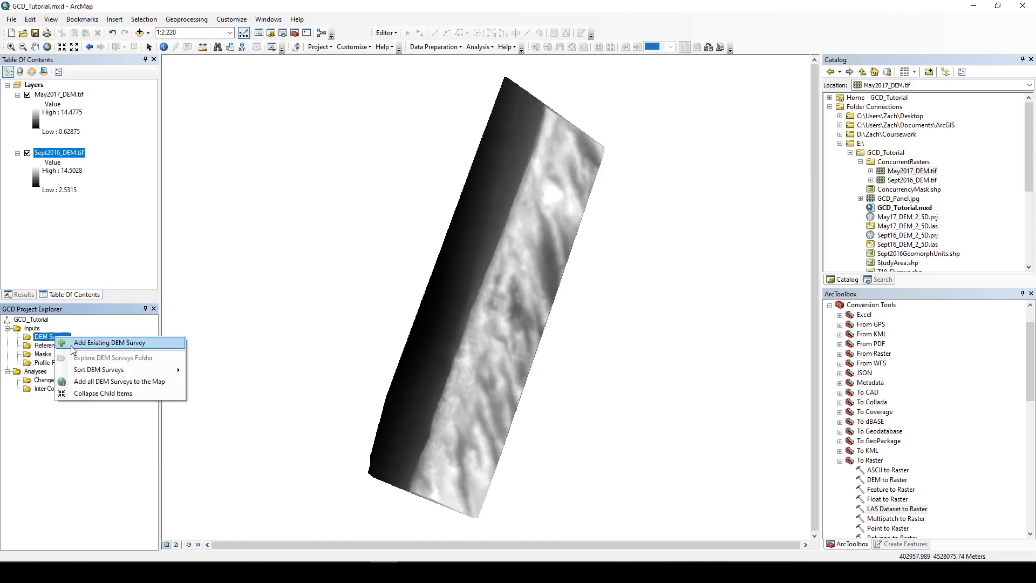
click(73, 343)
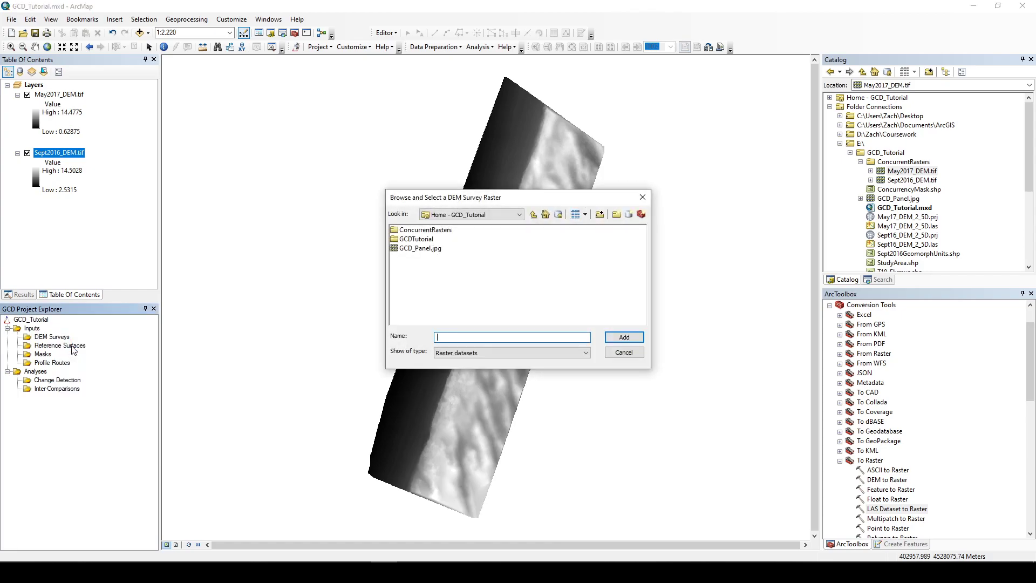
double_click(446, 230)
click(422, 241)
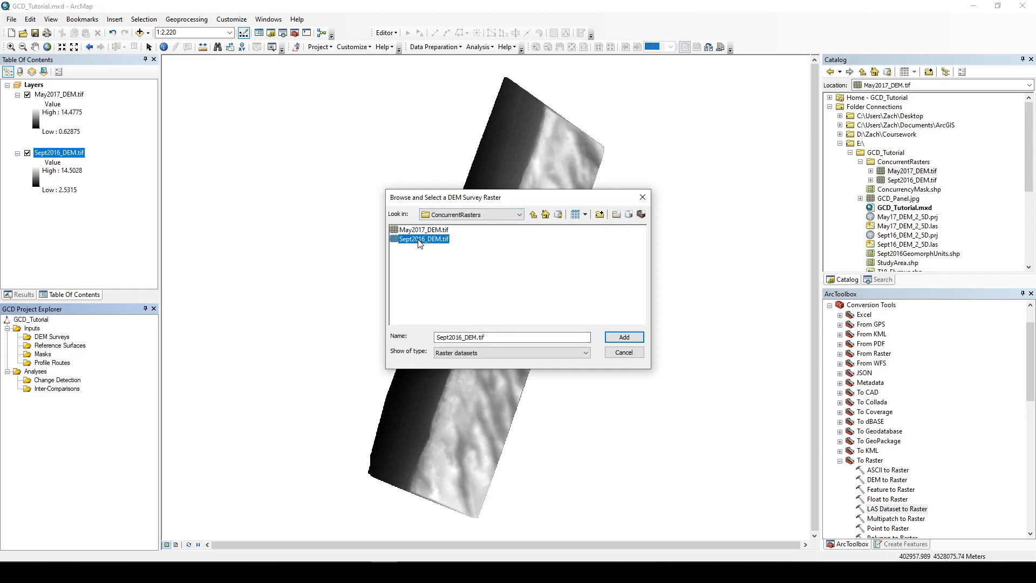
click(624, 338)
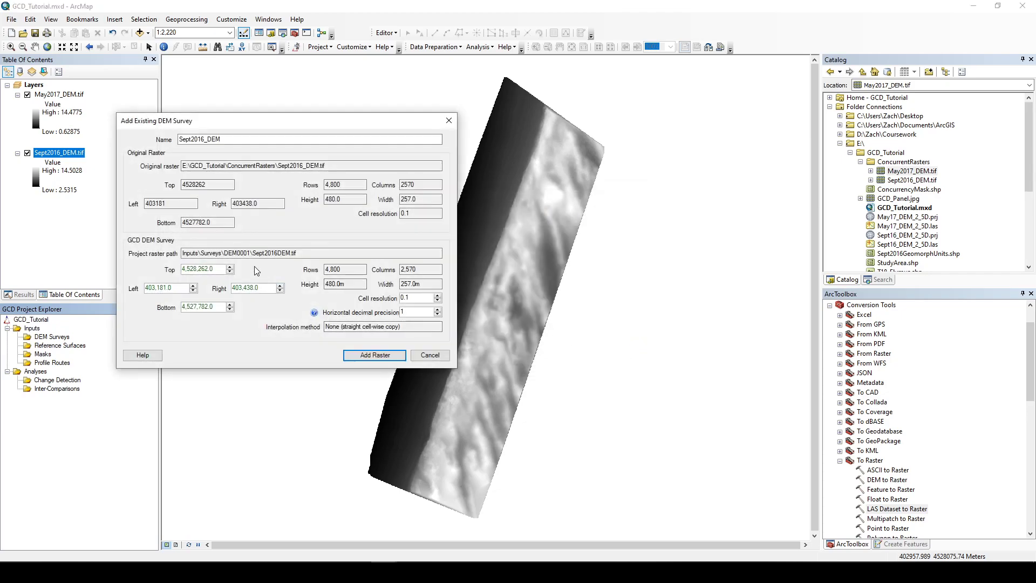
drag(216, 270, 147, 285)
click(169, 289)
drag(211, 307, 183, 308)
click(204, 307)
click(398, 360)
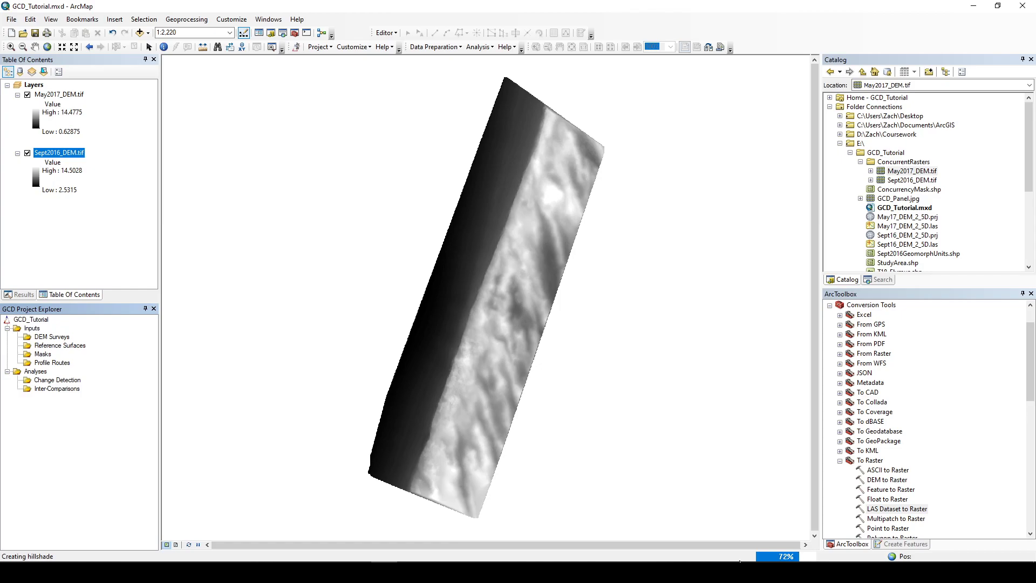
Step: Collapse and turn off the original May2017_DEM.tif and Sept2016_DEM.tif layers
mouse_move(490, 572)
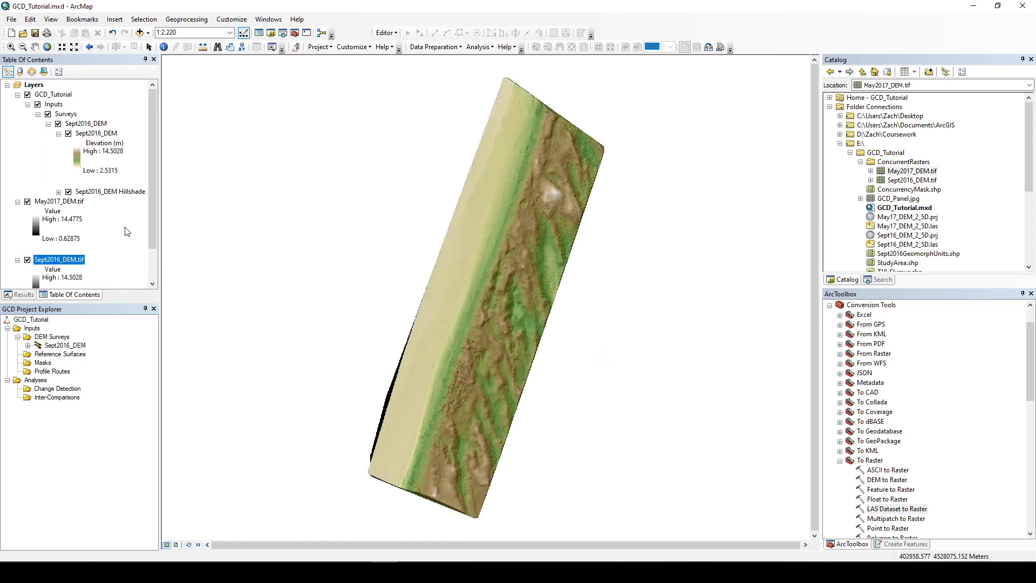
click(27, 201)
click(17, 201)
click(17, 211)
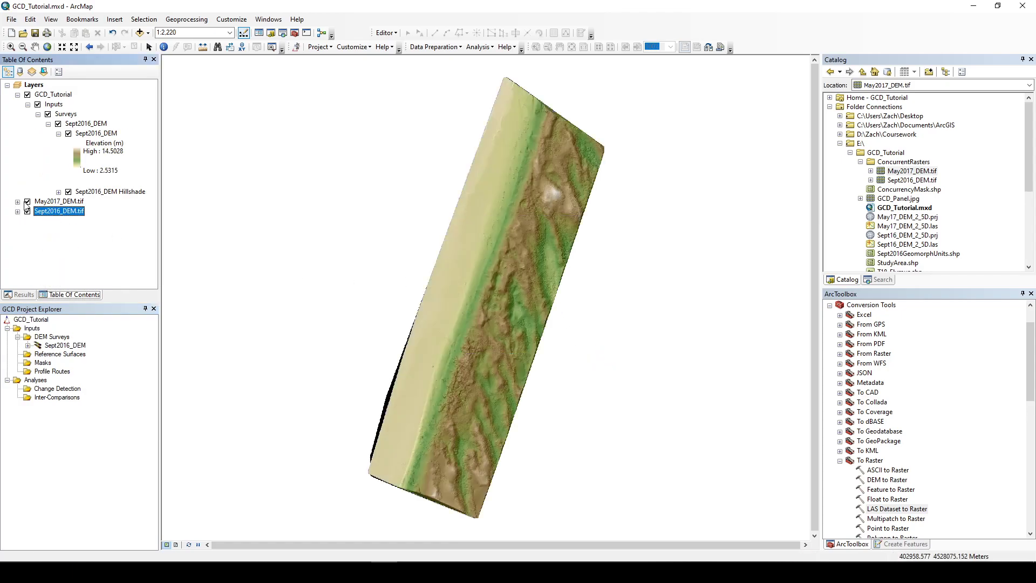
click(28, 211)
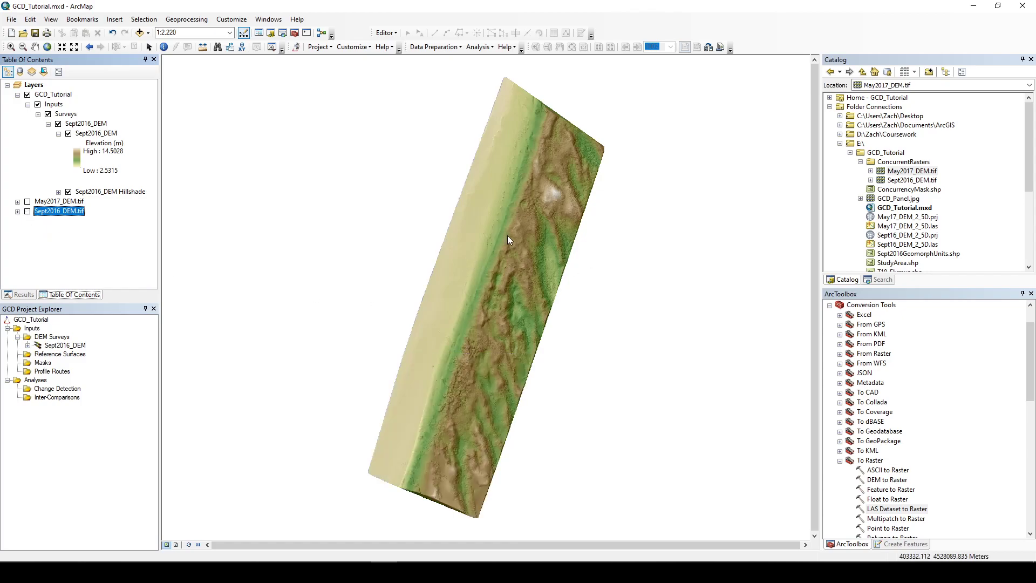
Step: Add May2017_DEM.tif from ConcurrentRasters as a second existing DEM survey and collapse both survey layers
scroll(508, 241, up, 2)
scroll(509, 246, up, 1)
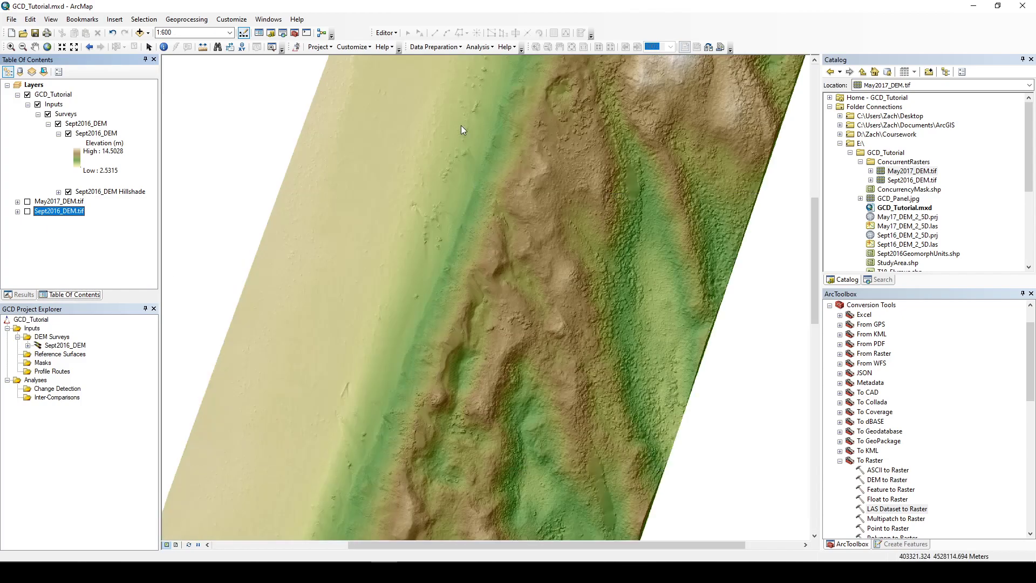
scroll(482, 179, up, 2)
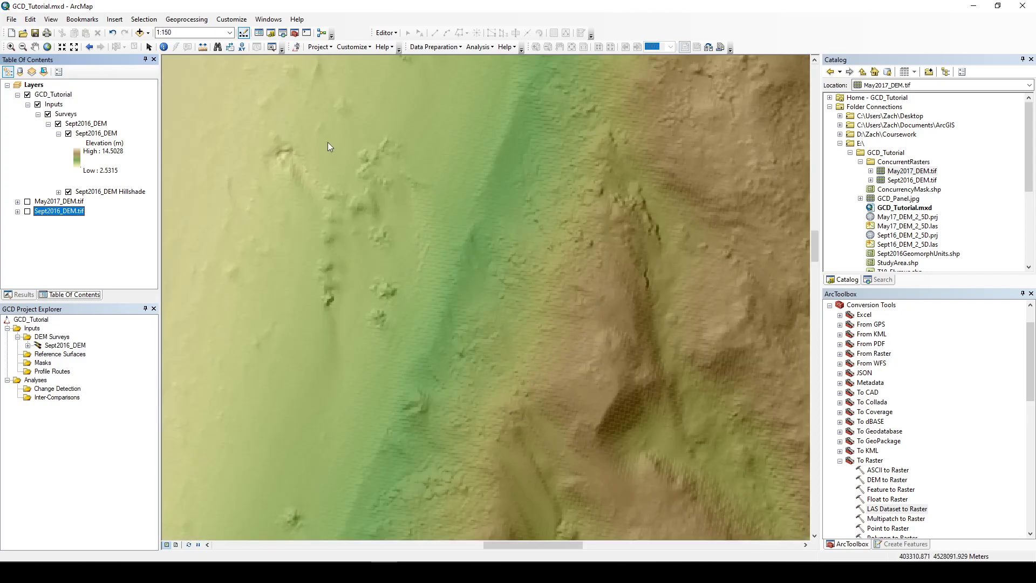
scroll(290, 189, down, 1)
scroll(290, 189, down, 3)
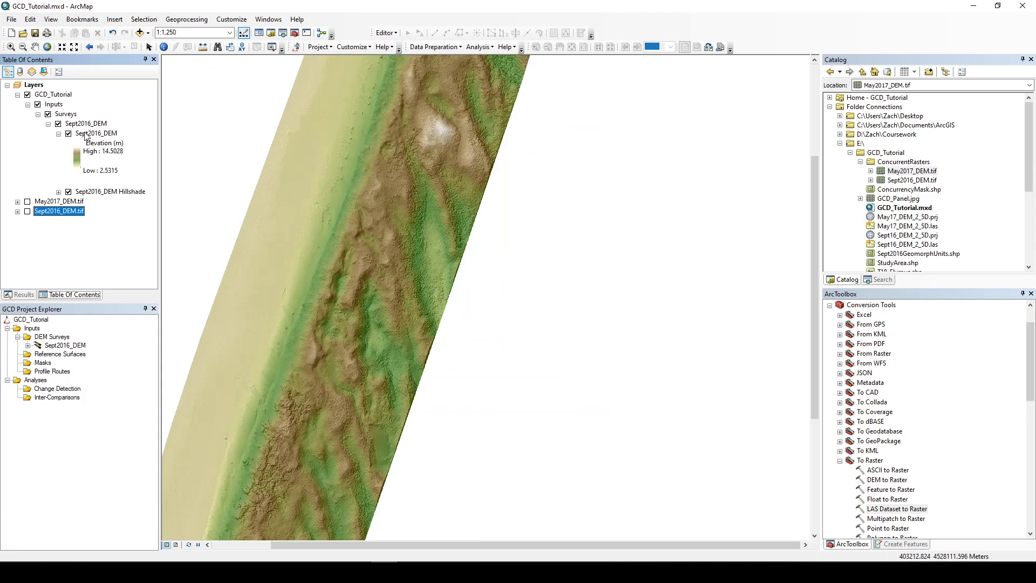
right_click(61, 336)
click(425, 230)
click(622, 336)
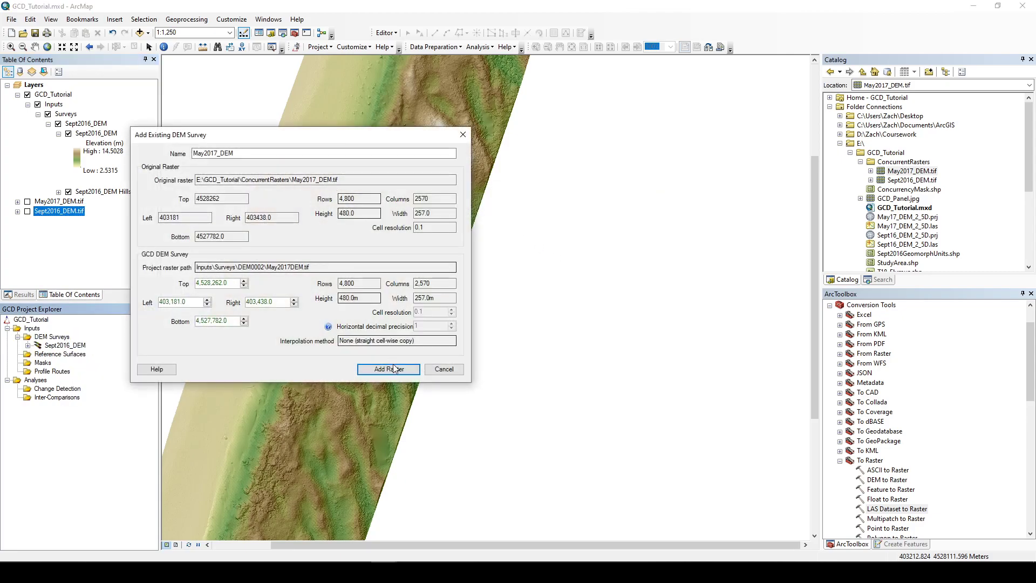
click(386, 366)
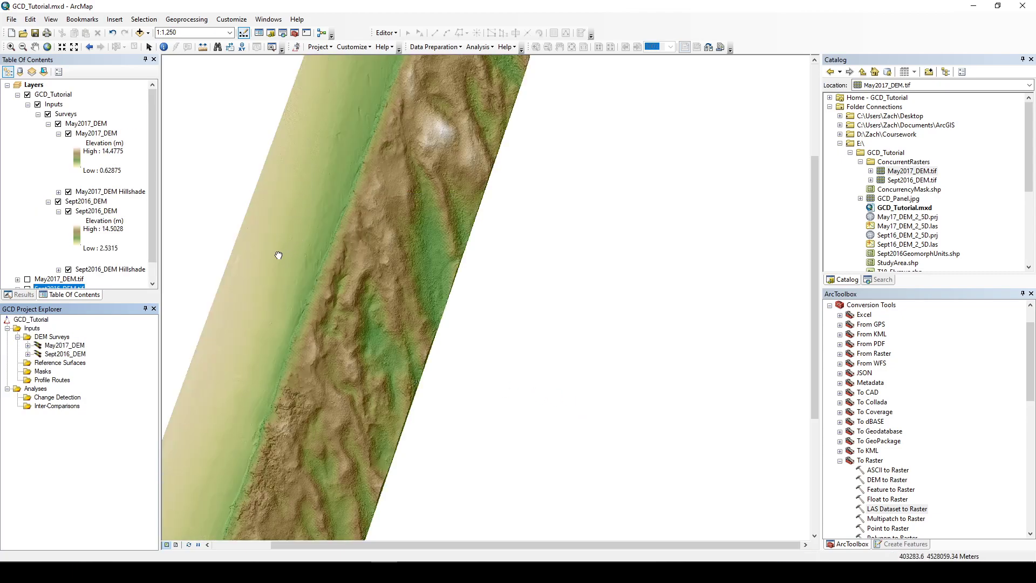
click(49, 123)
click(48, 133)
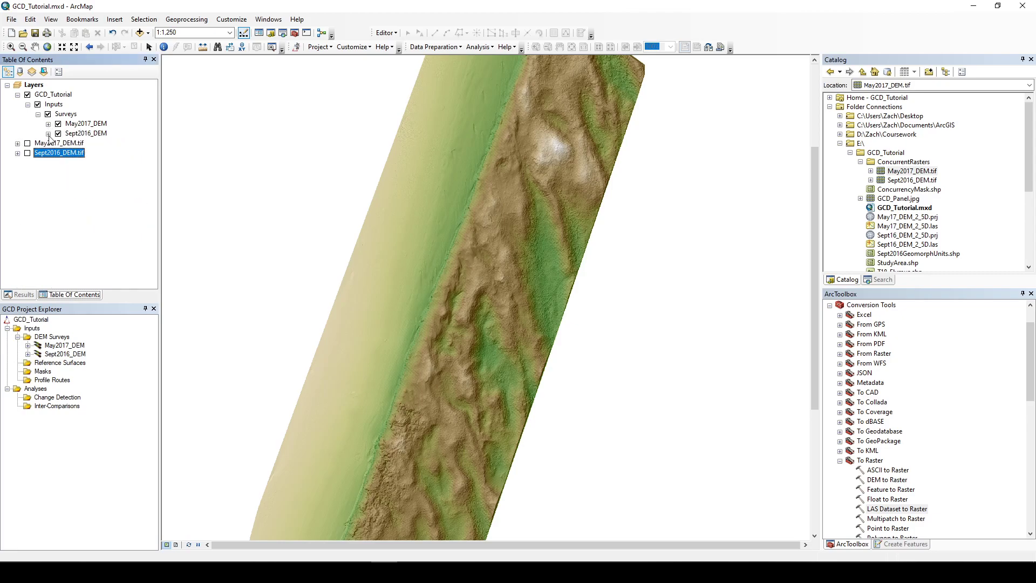
Step: Set the Sept2016_DEM survey's date to 2016 Sep in its survey properties
right_click(64, 355)
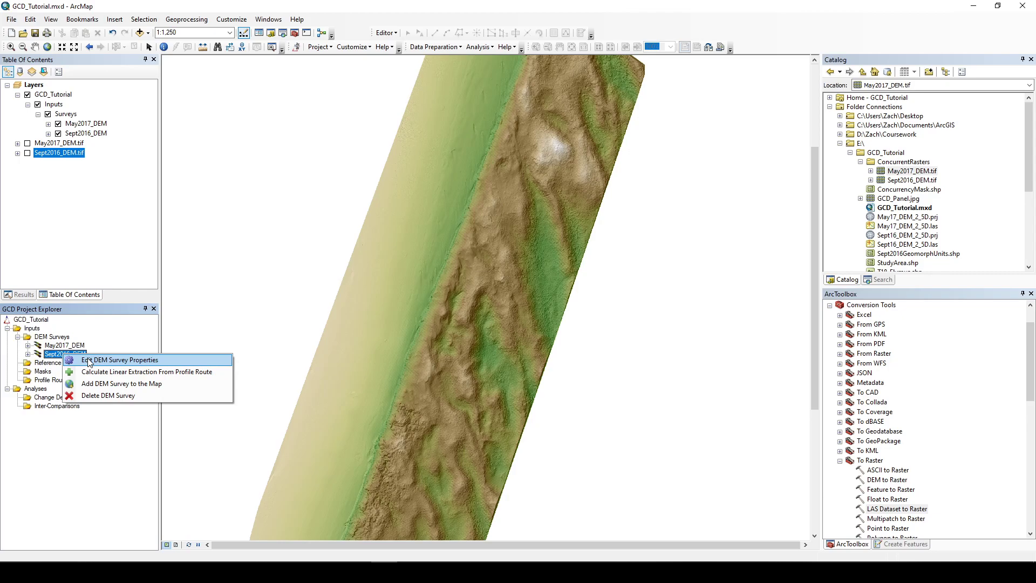
right_click(56, 354)
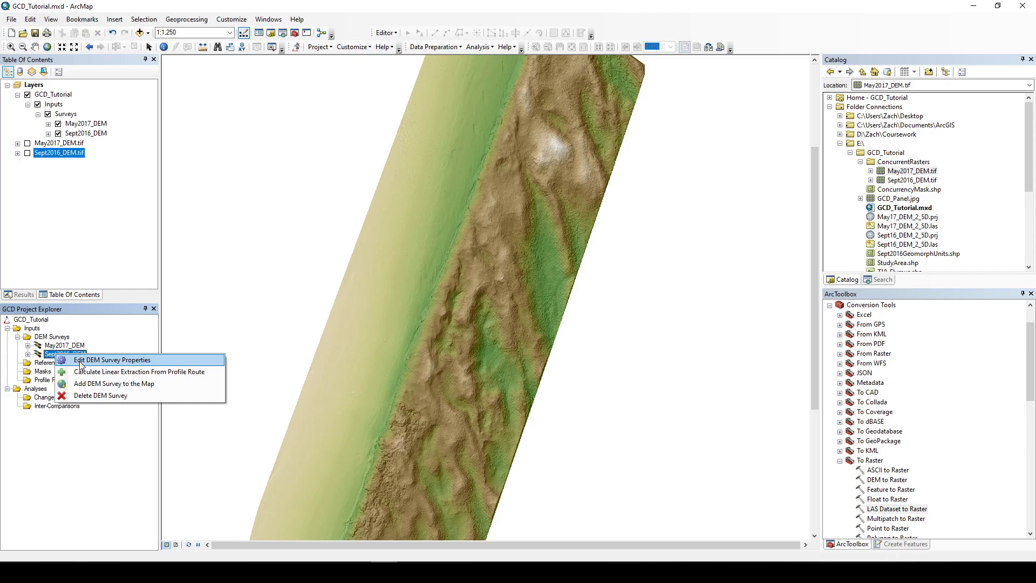
click(80, 362)
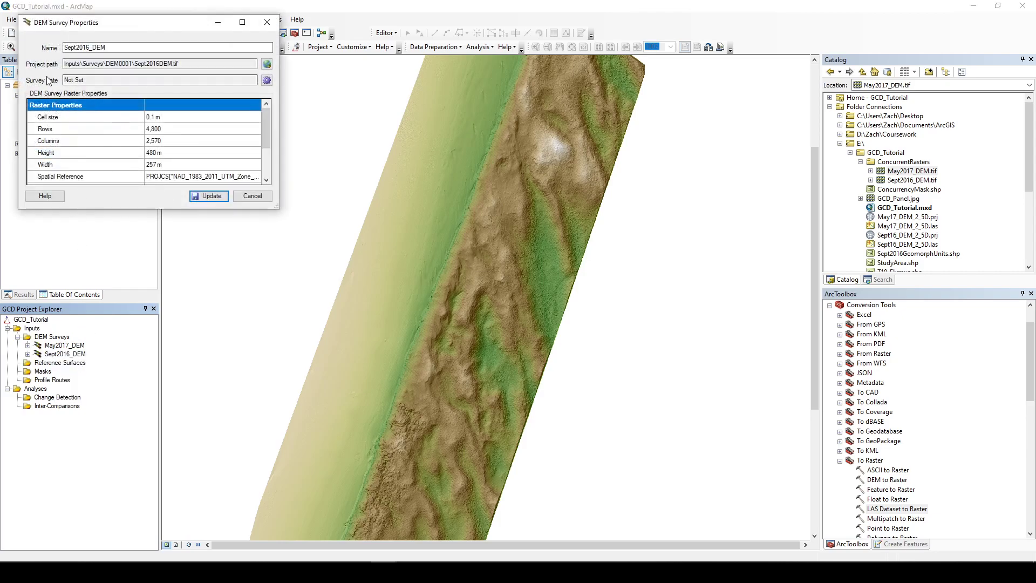
click(267, 80)
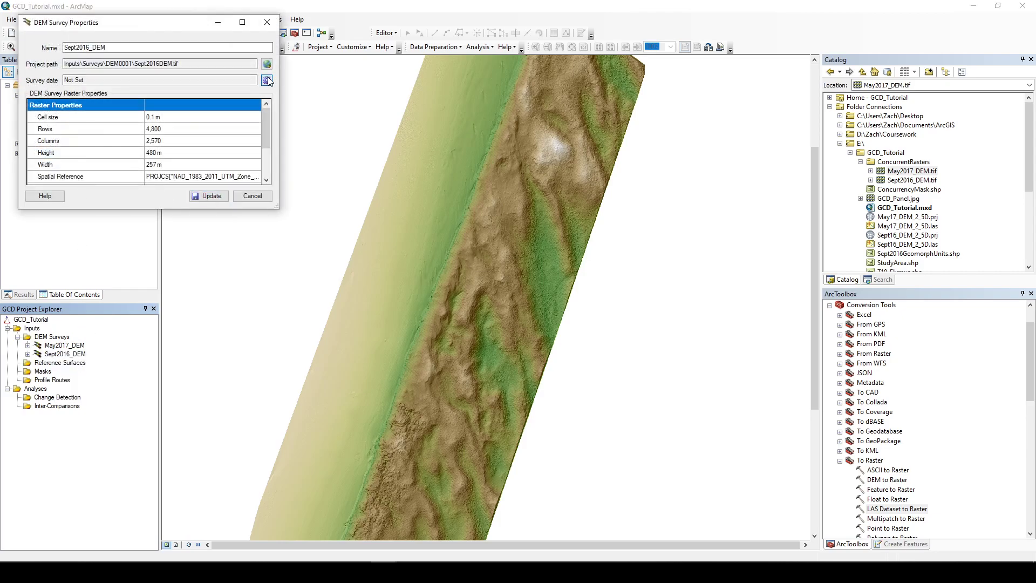
click(110, 59)
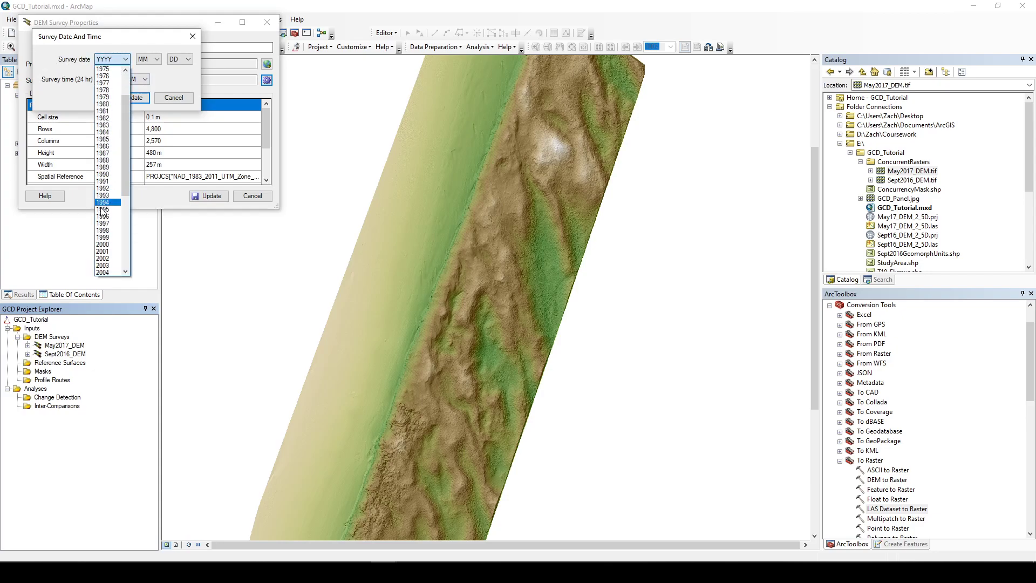
scroll(103, 209, down, 8)
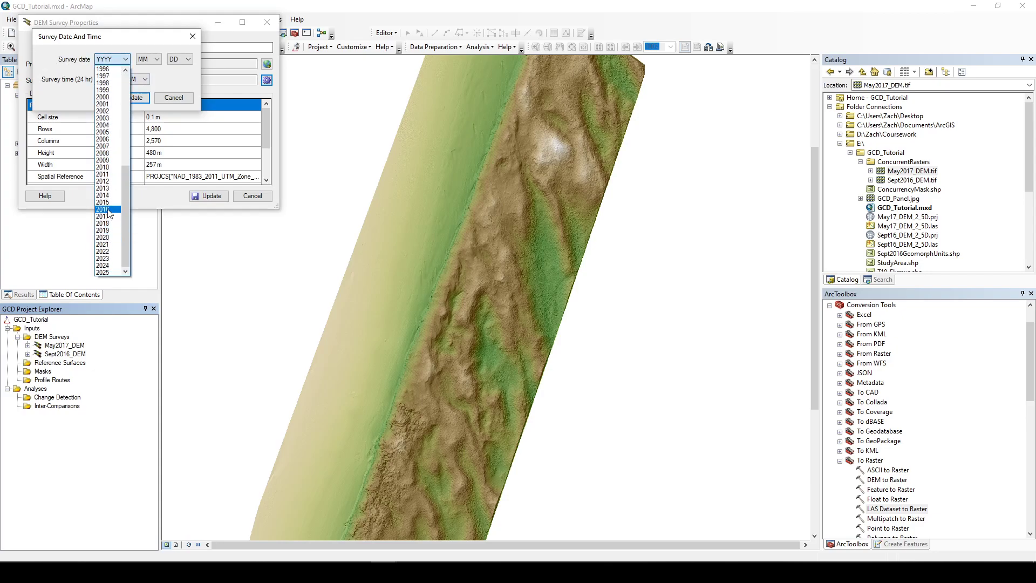
click(109, 209)
click(150, 59)
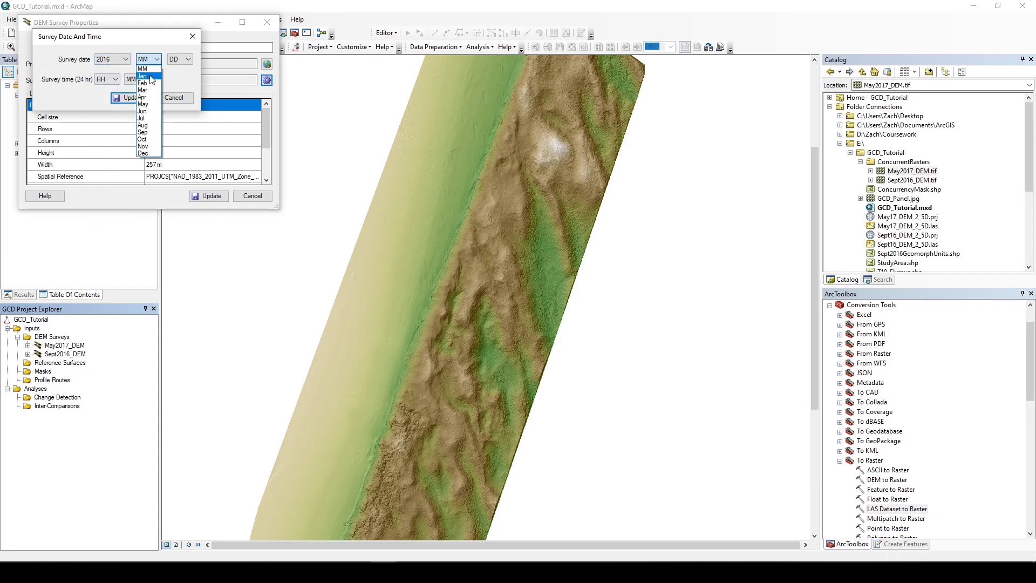
click(150, 132)
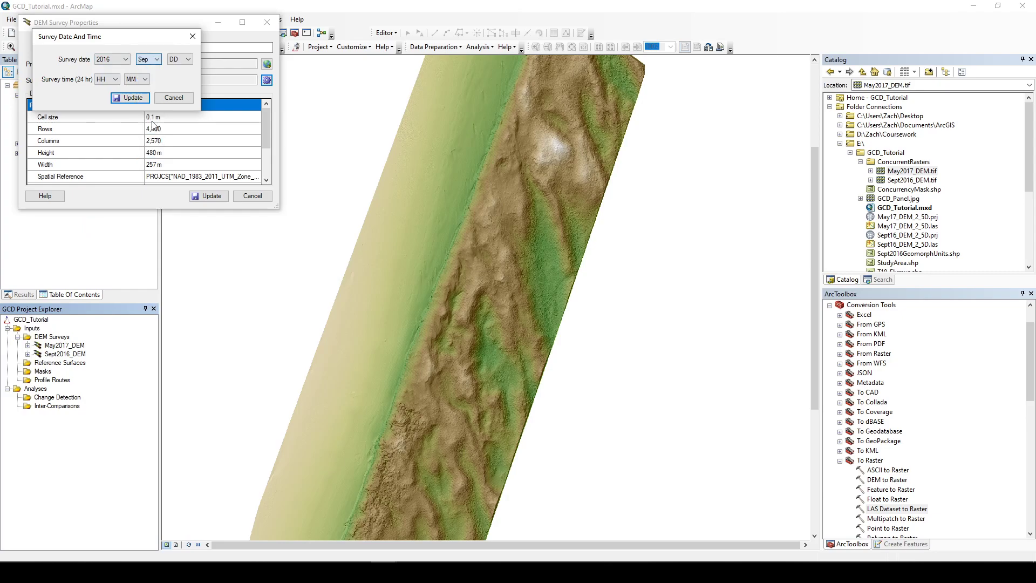
click(129, 98)
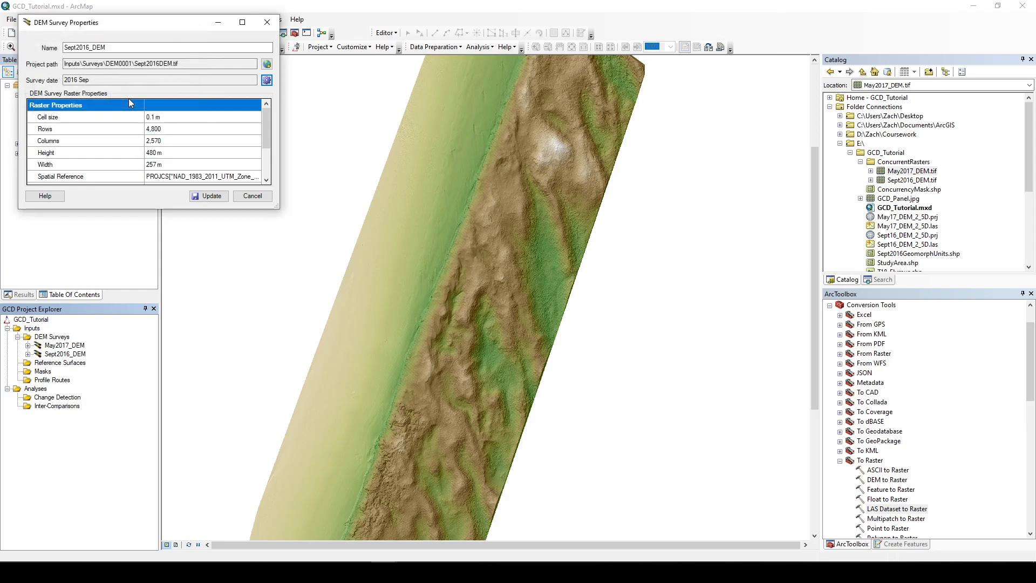
click(208, 196)
Step: Set the May2017_DEM survey's date to 2017 May in its survey properties
right_click(54, 345)
click(124, 350)
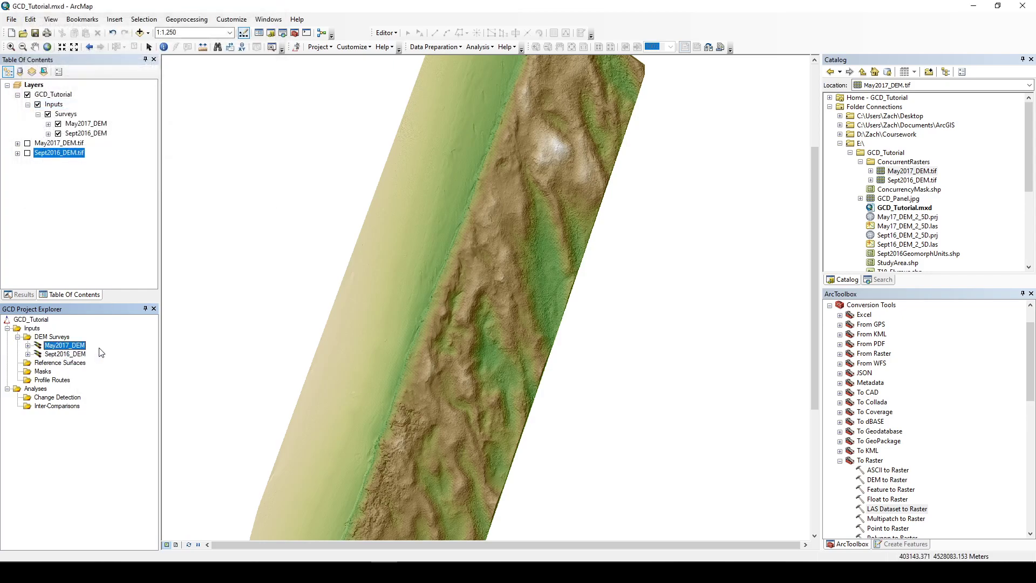
click(295, 108)
click(140, 86)
scroll(138, 289, down, 3)
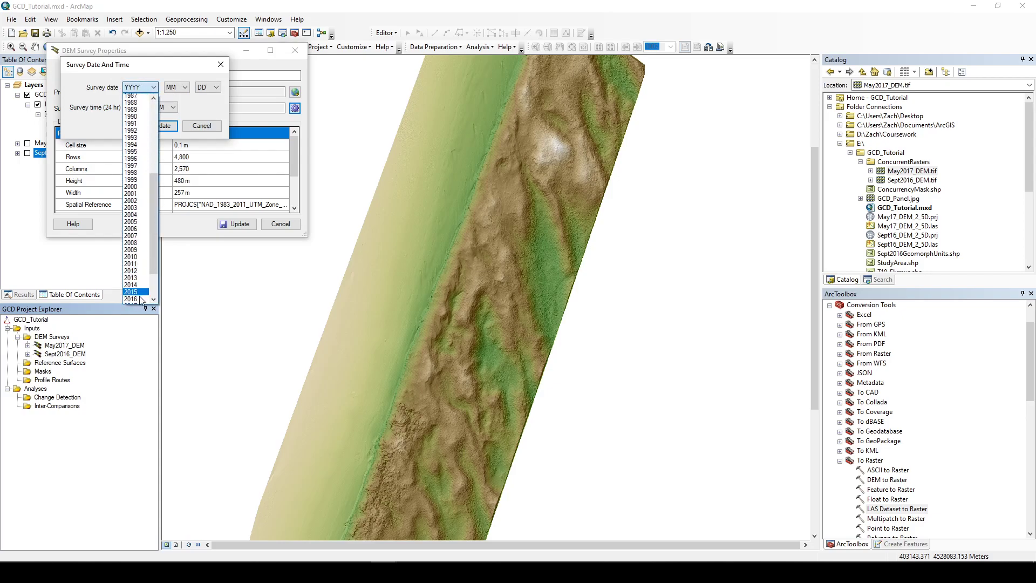
click(135, 265)
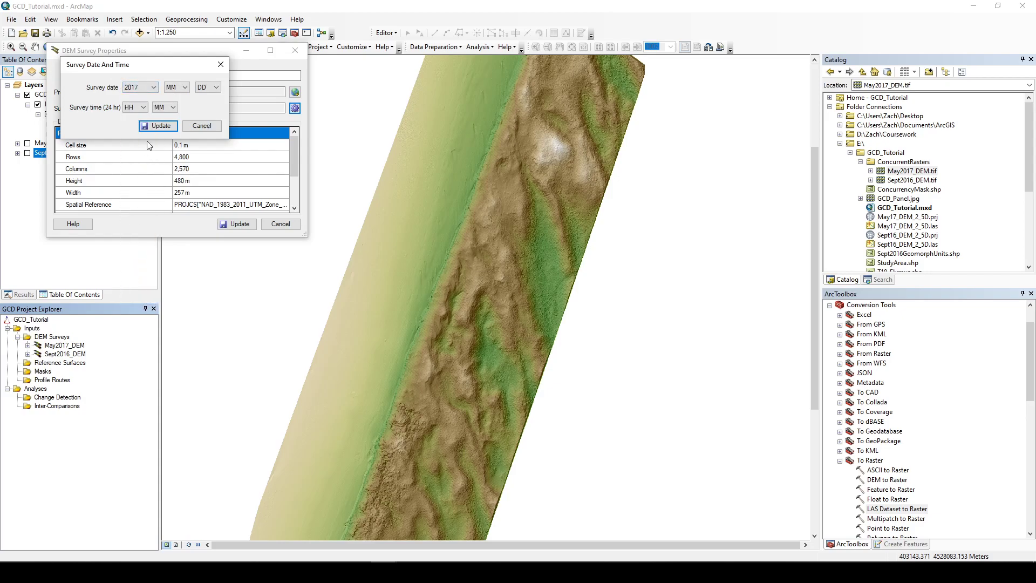
click(177, 87)
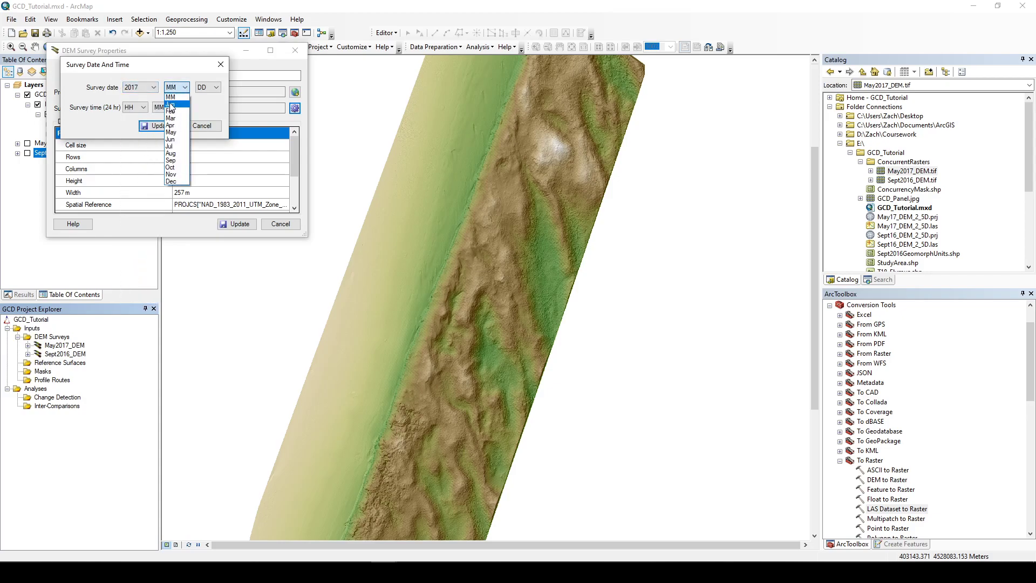
click(176, 132)
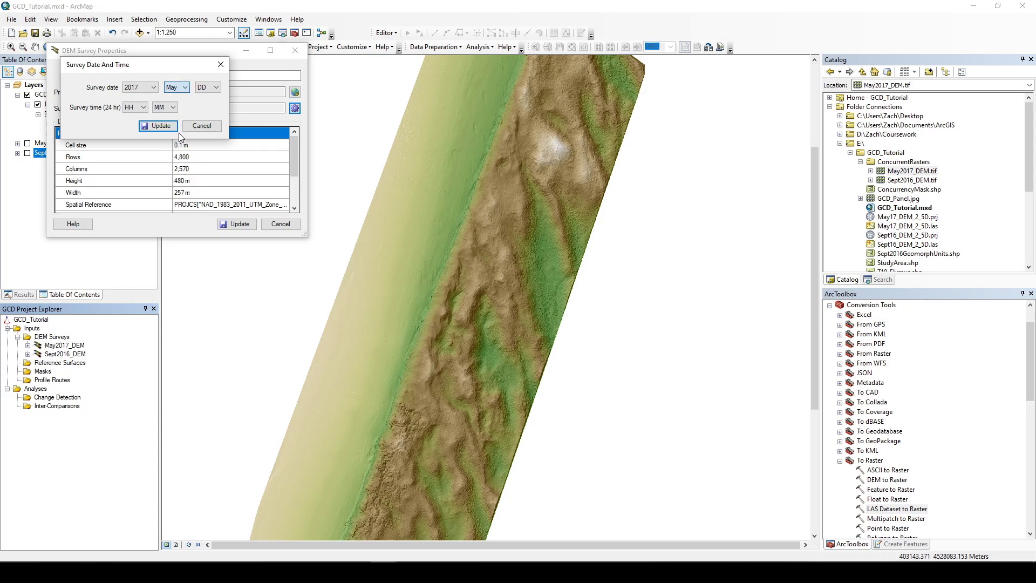
click(151, 128)
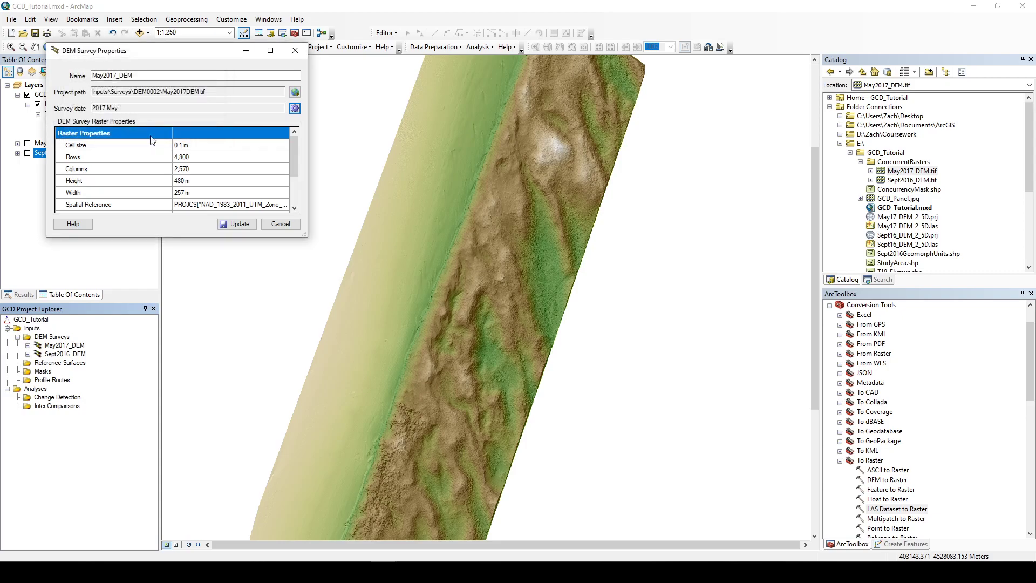
click(236, 227)
Step: Sort the DEM surveys chronologically in ascending order
right_click(52, 337)
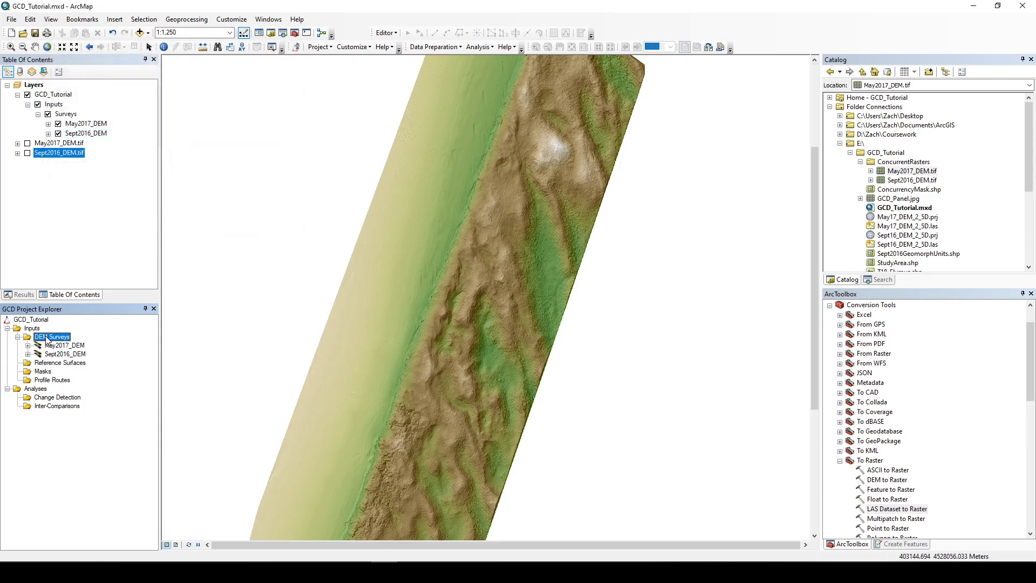
mouse_move(105, 372)
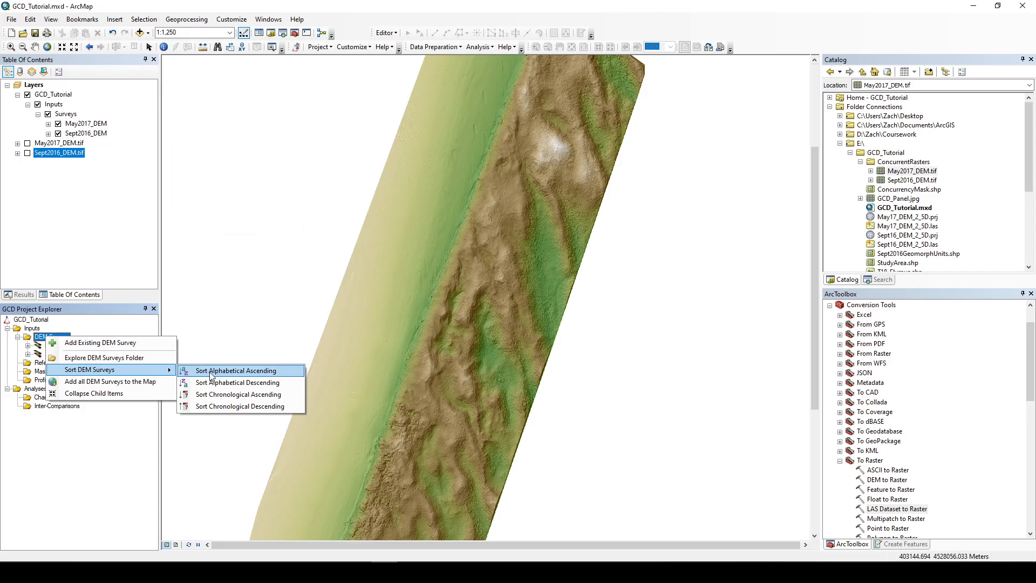
click(231, 398)
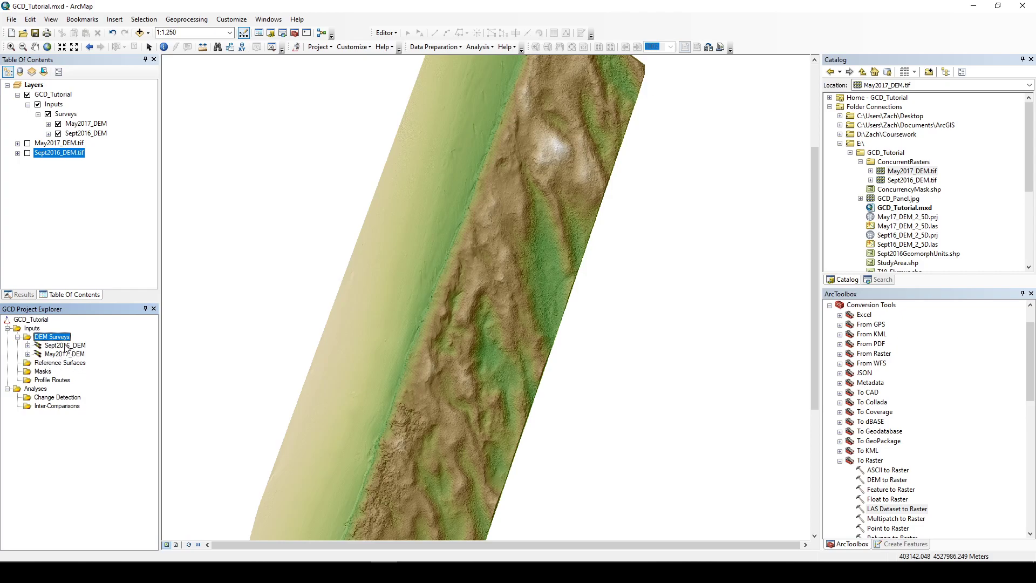
click(28, 346)
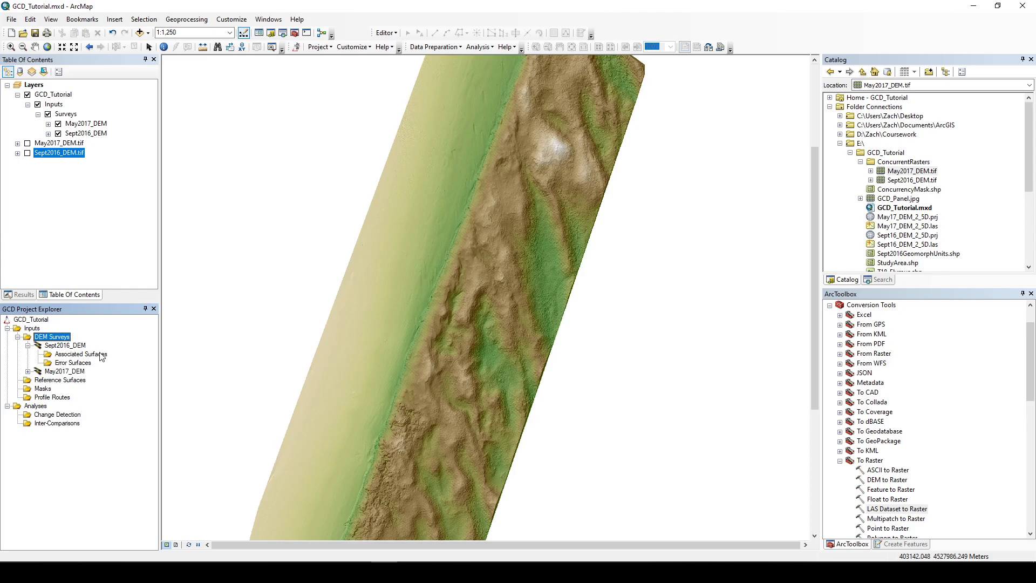
right_click(72, 355)
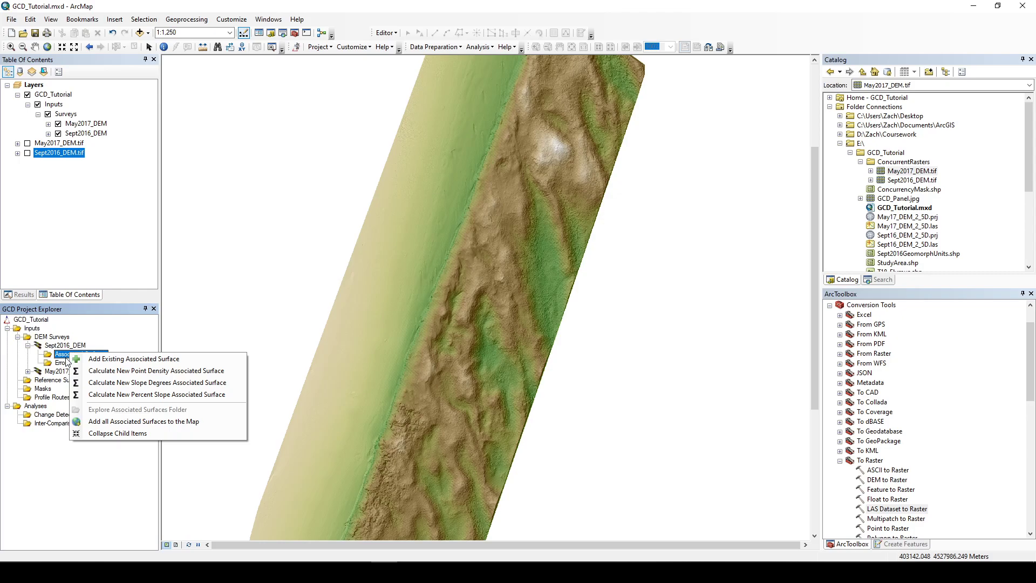
click(115, 386)
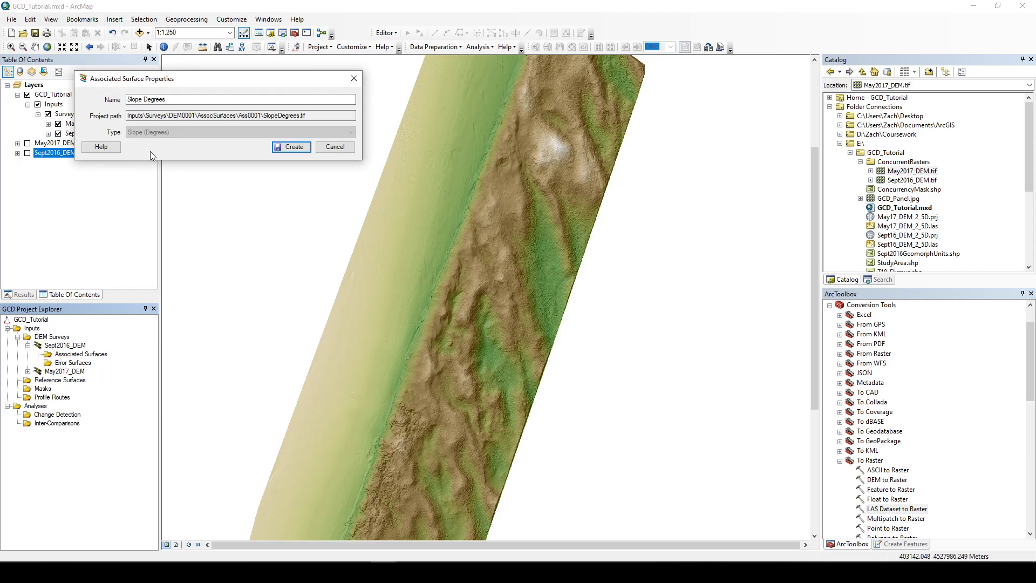
drag(193, 99, 79, 96)
click(354, 78)
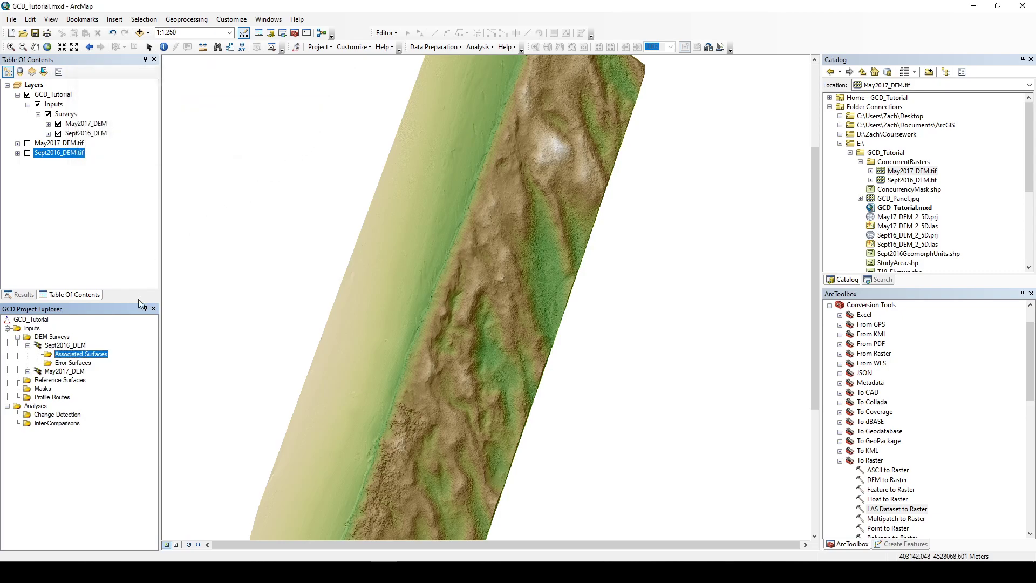
Step: Browse the E drive's FinalRasters Aspect and DSM folders for an existing associated surface raster for Sept2016_DEM
right_click(76, 367)
right_click(76, 354)
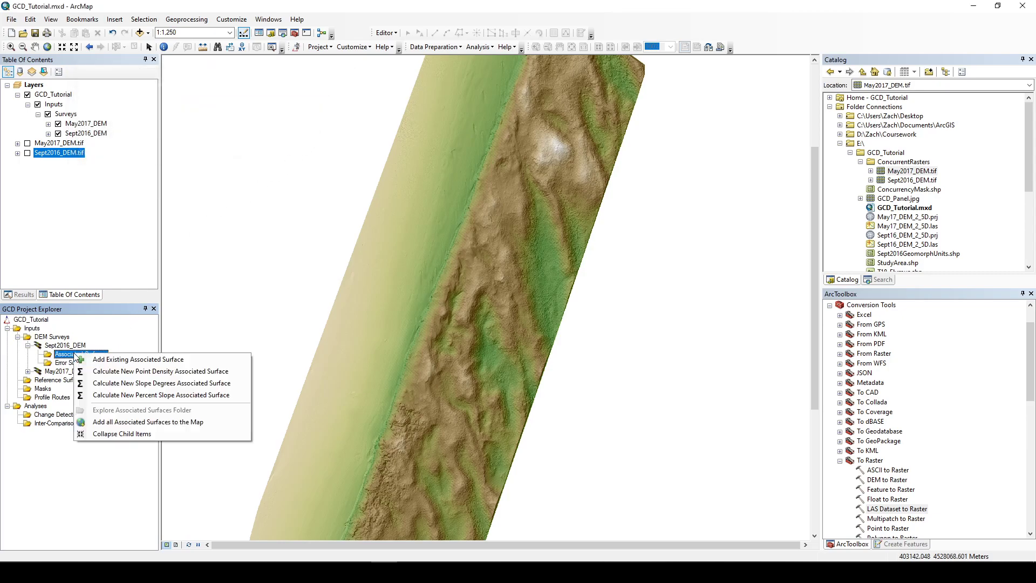
click(110, 359)
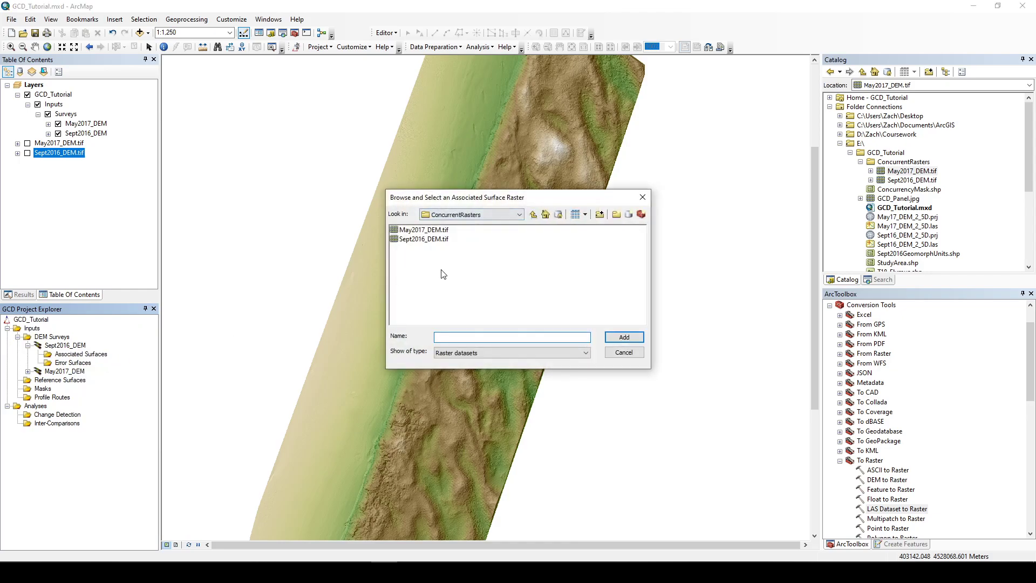
click(534, 215)
click(534, 215)
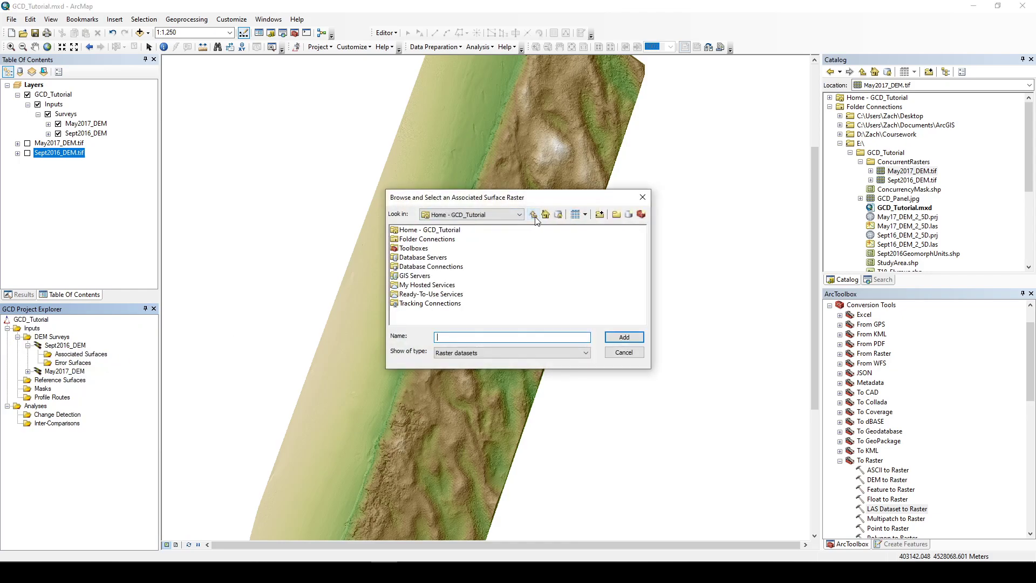
double_click(437, 239)
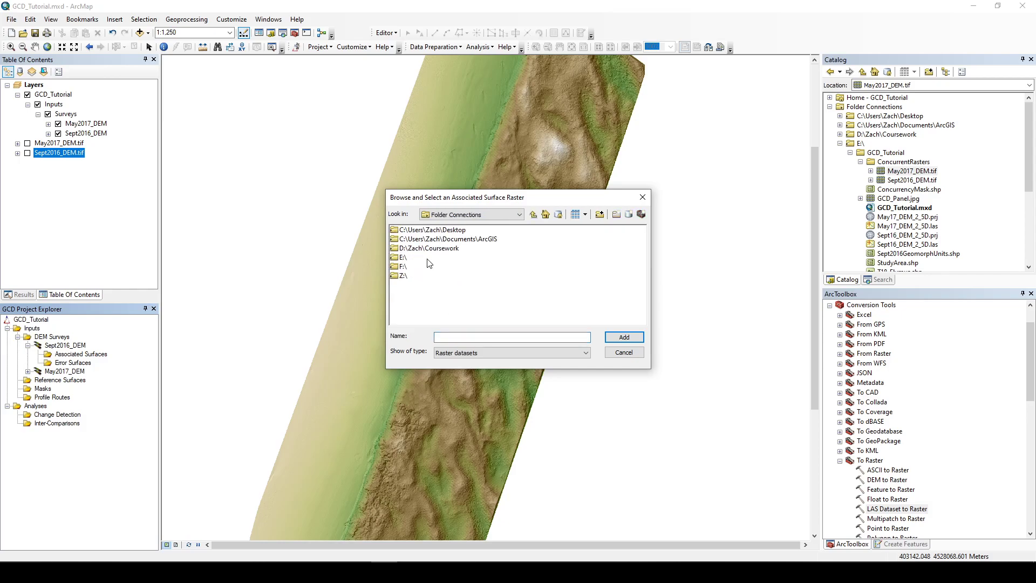
double_click(401, 258)
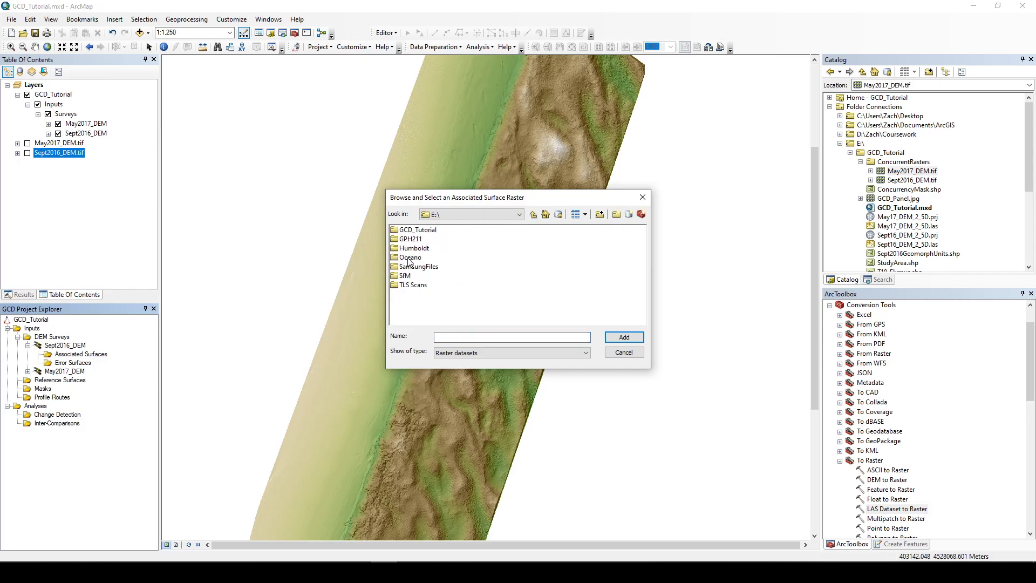
double_click(411, 285)
double_click(417, 238)
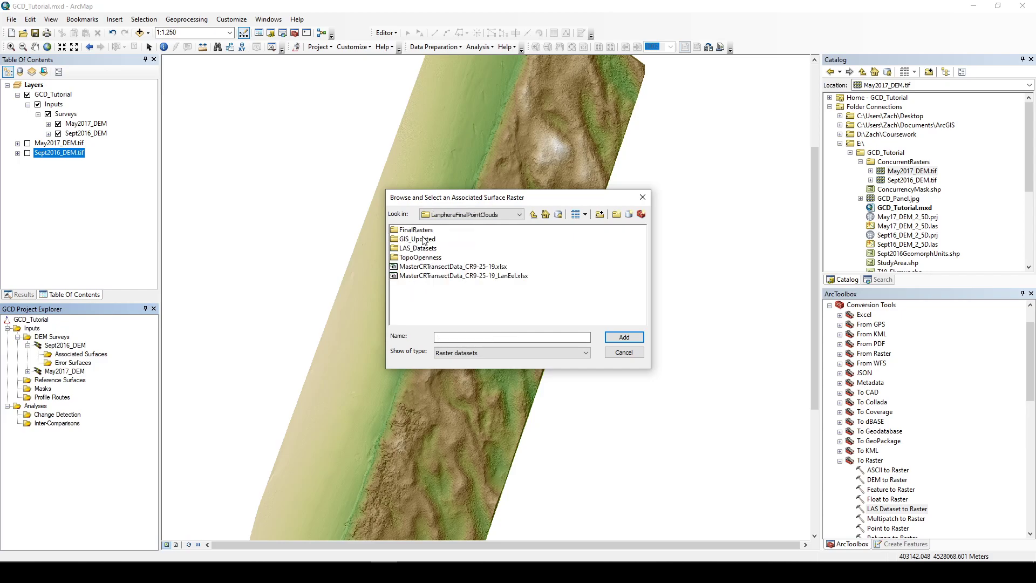
double_click(421, 231)
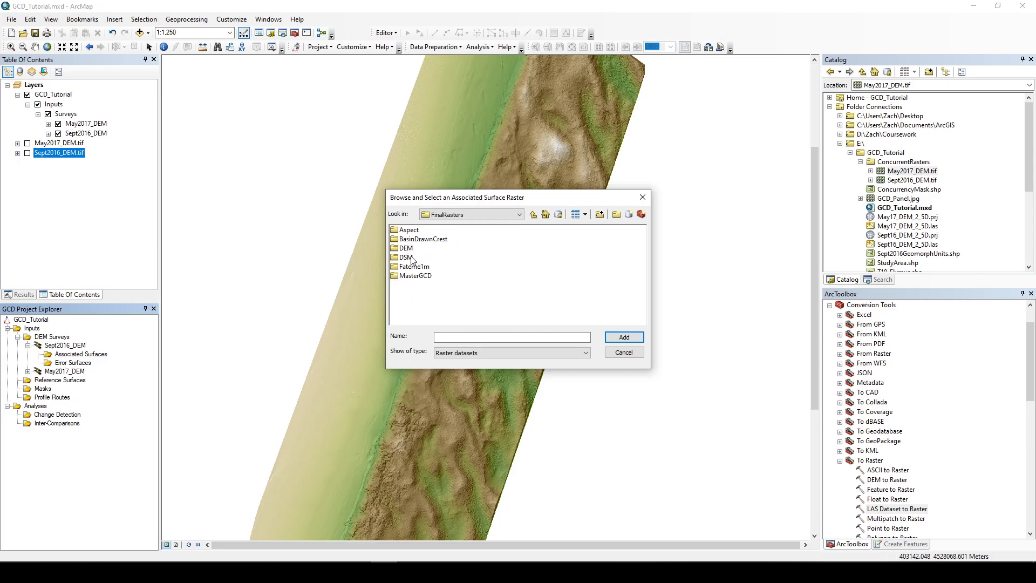
double_click(417, 233)
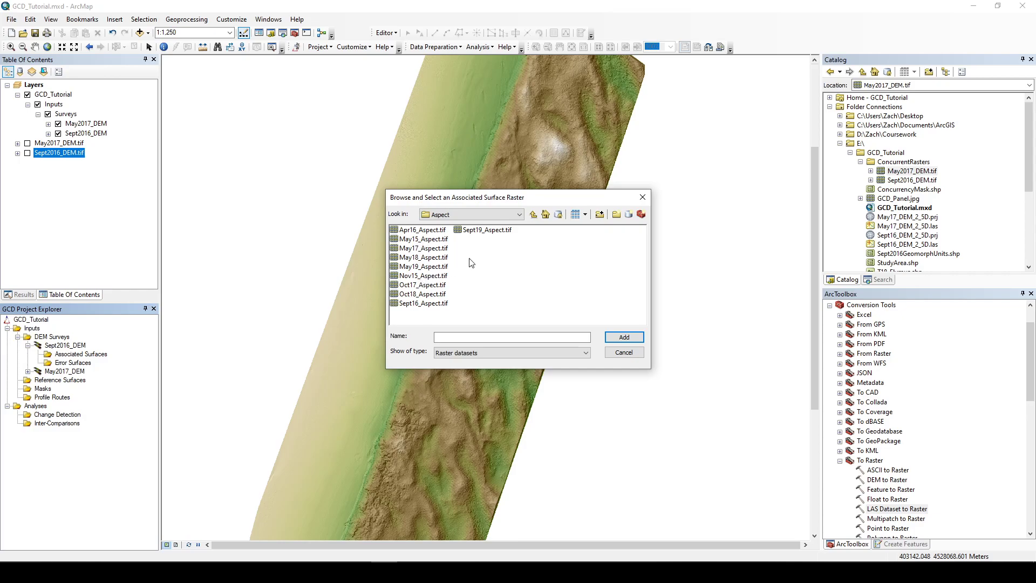
click(533, 215)
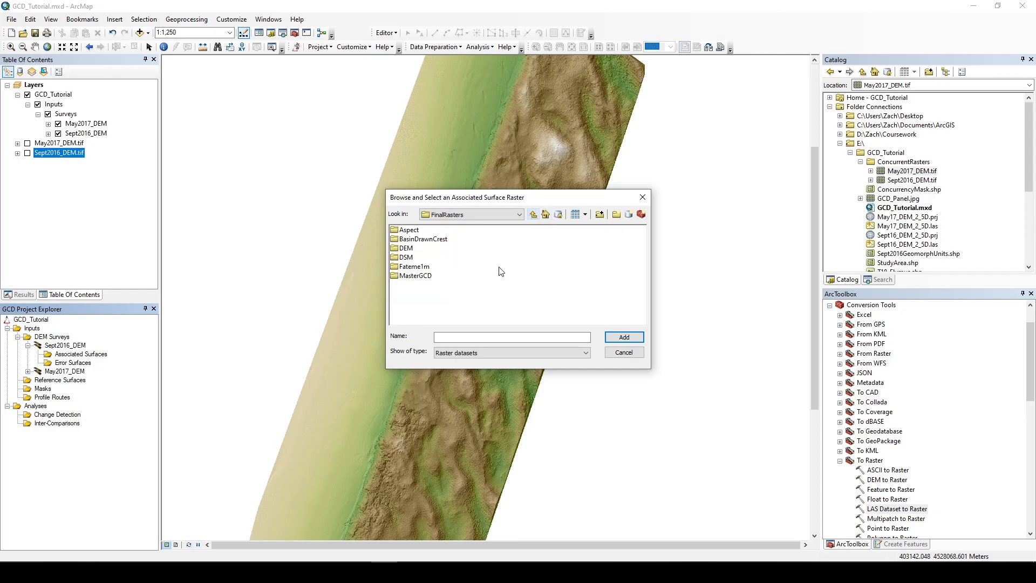
double_click(414, 258)
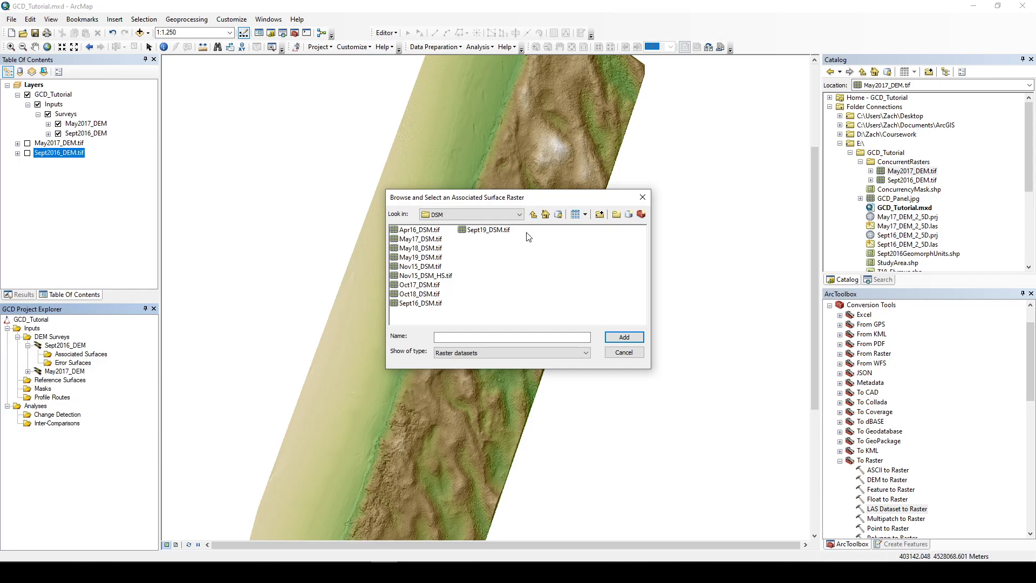
click(533, 214)
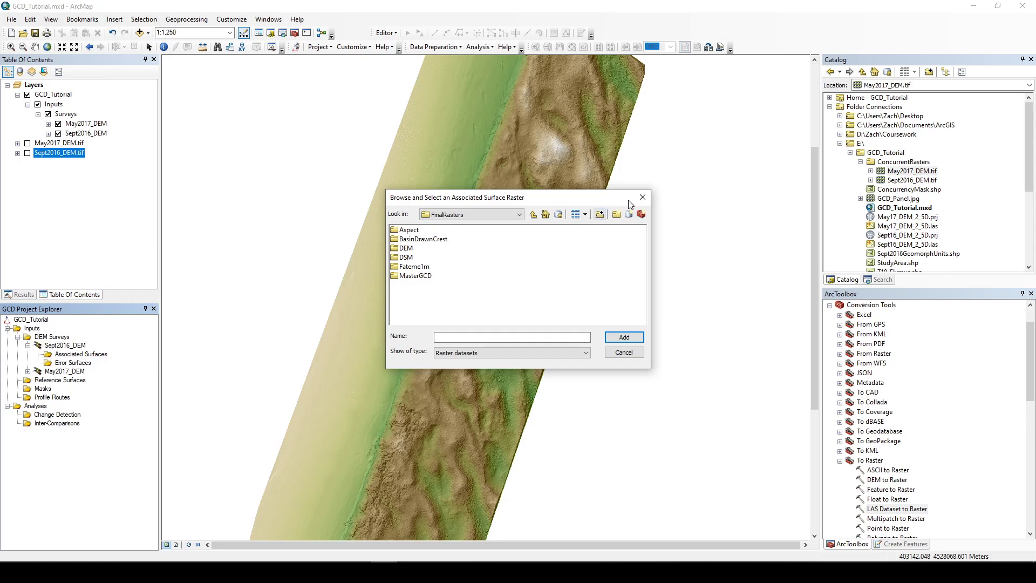
click(643, 198)
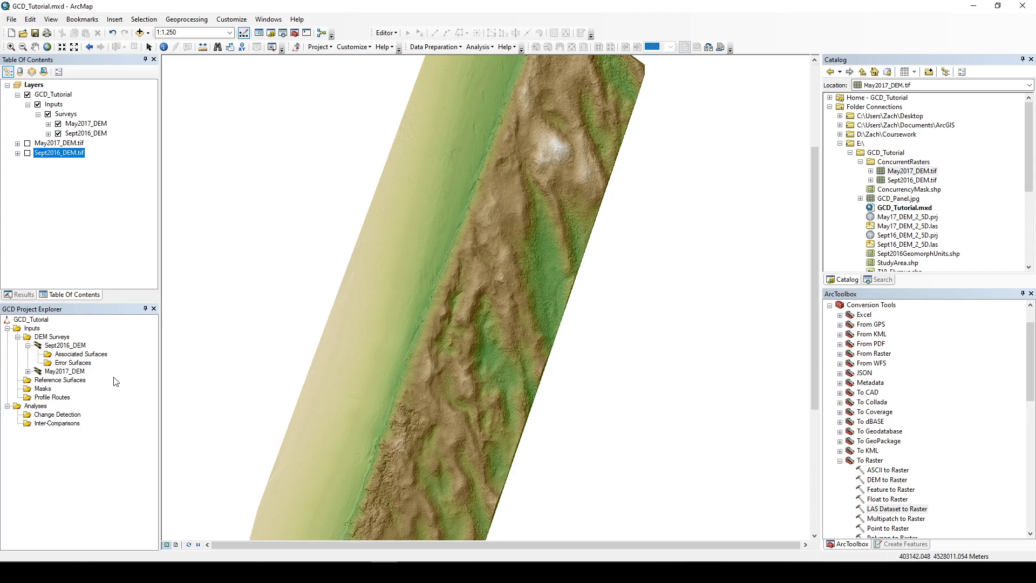
right_click(79, 366)
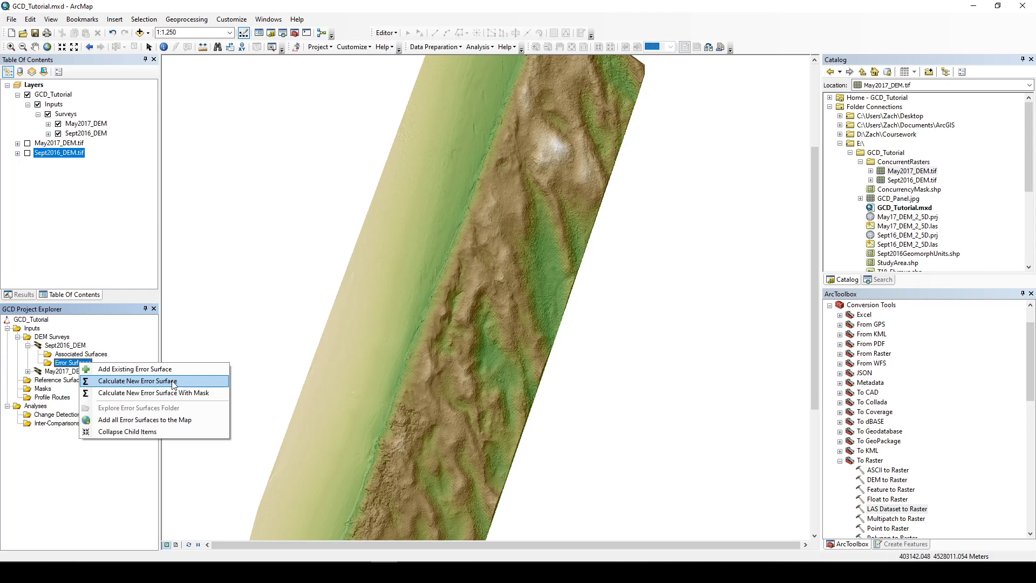
click(173, 382)
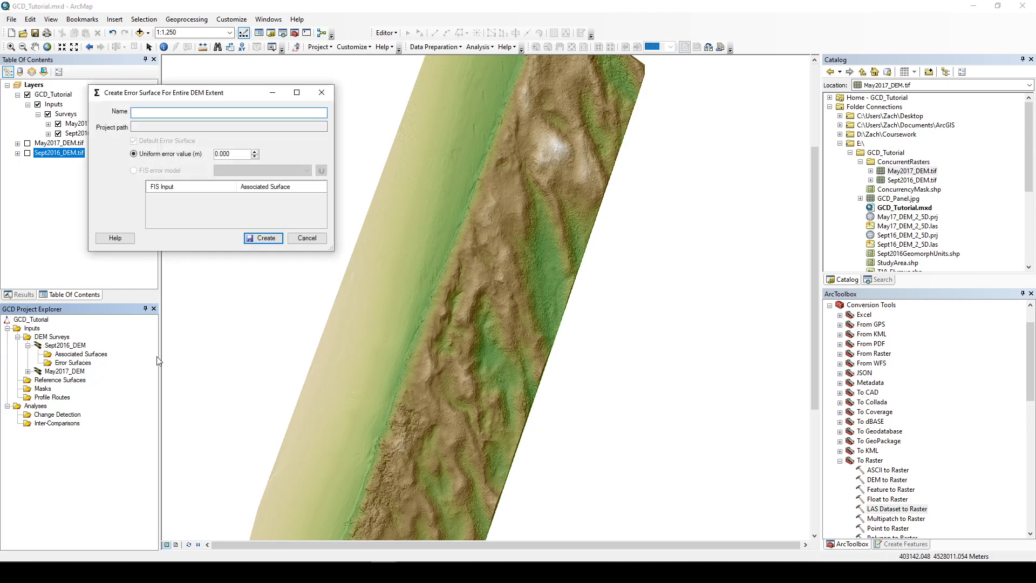
click(322, 93)
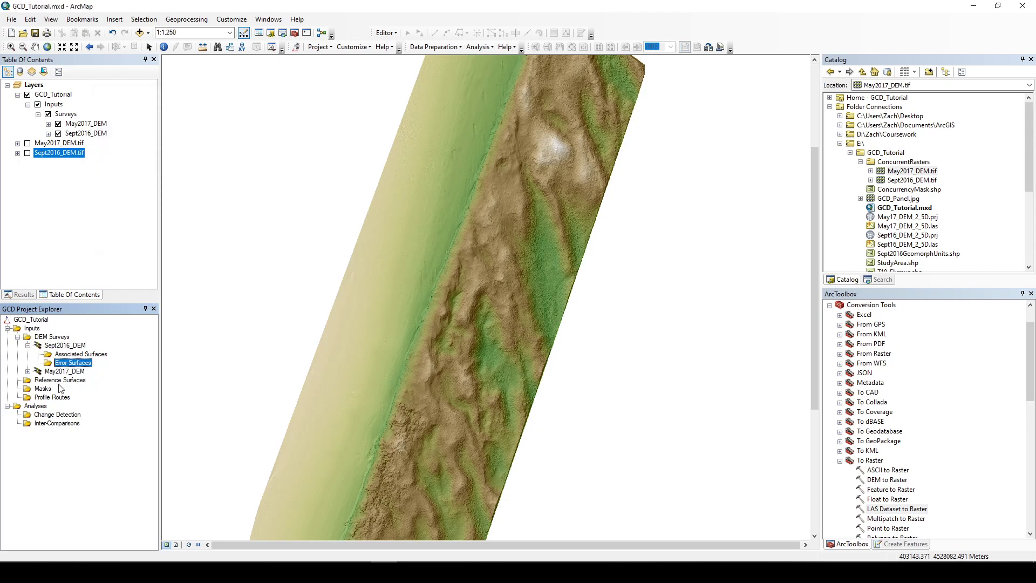
Step: Create a uniform error surface named Sept2016_GE for the Sept2016_DEM survey with a 0.02 m error value
right_click(81, 367)
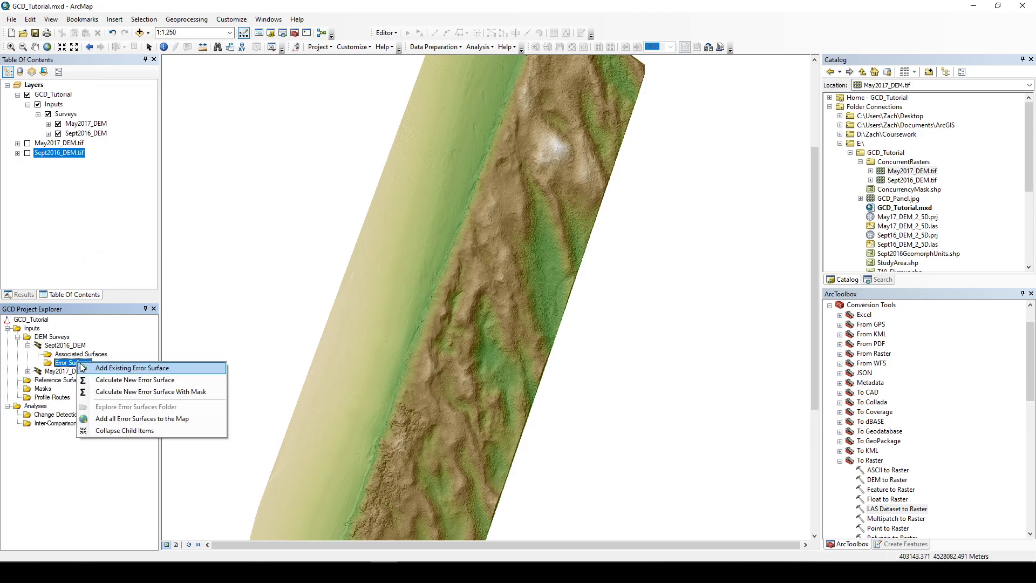
click(129, 382)
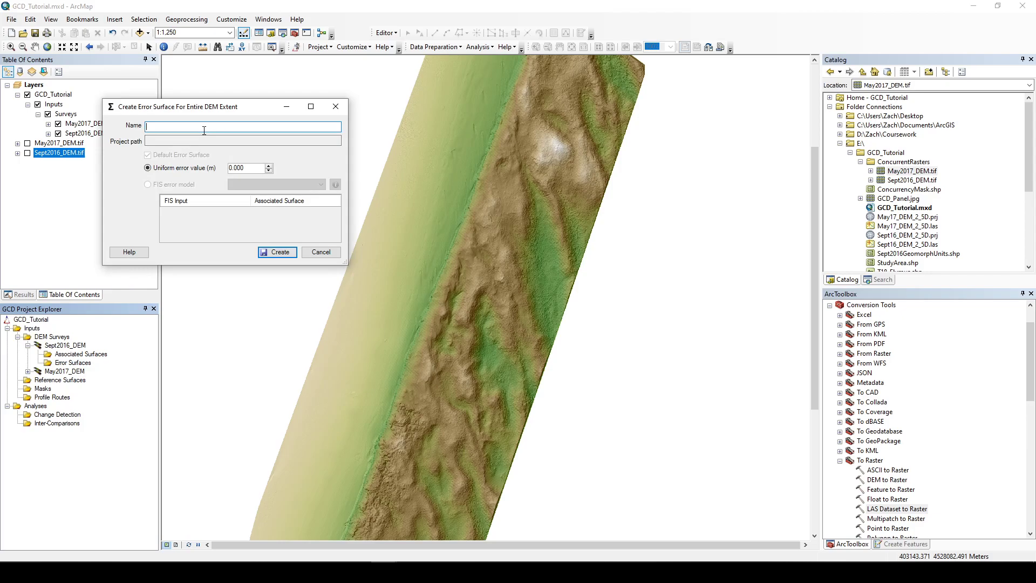
text(Sept201)
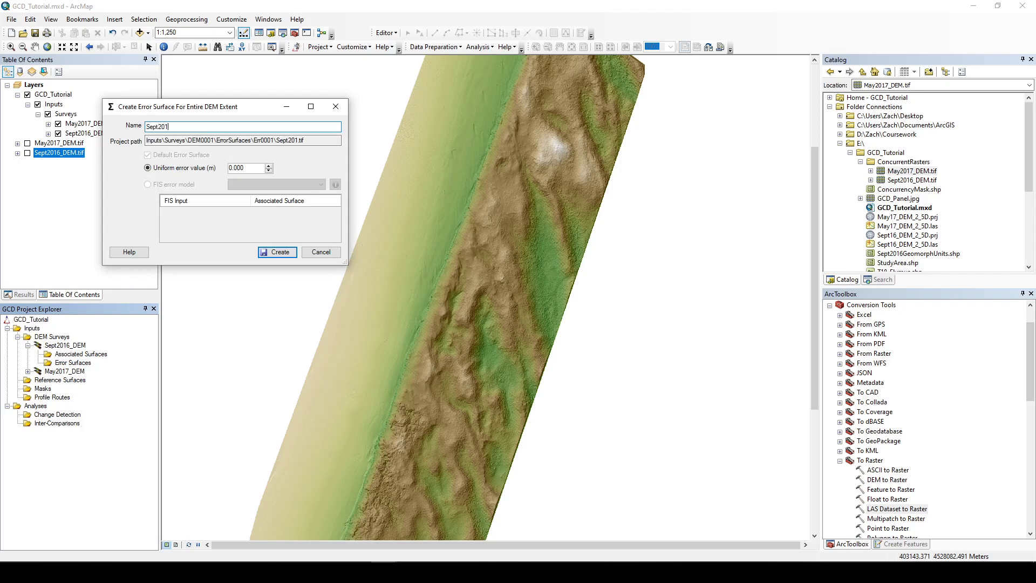
text(6_GE)
drag(246, 169, 241, 168)
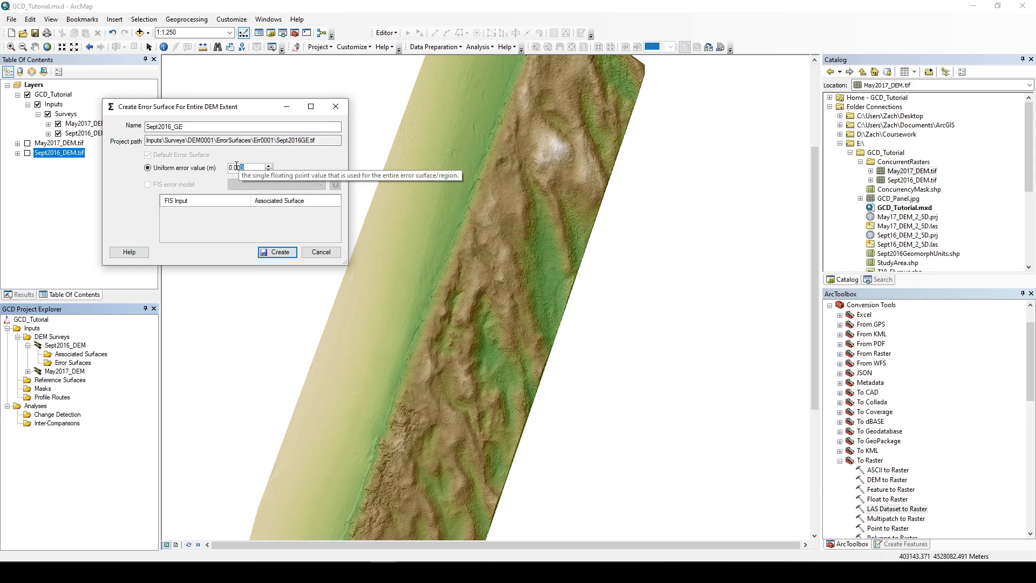
drag(236, 167, 258, 167)
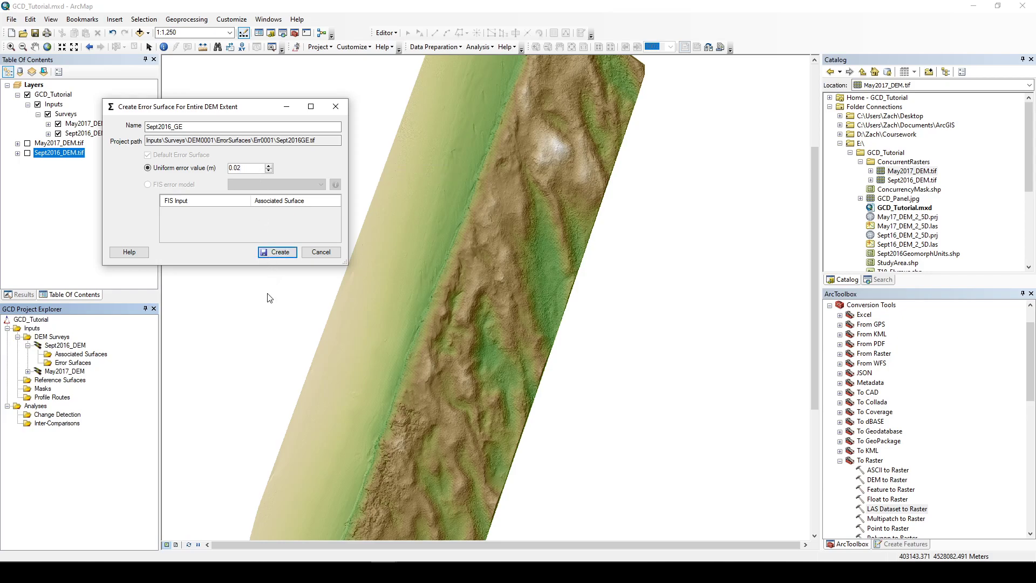
click(279, 254)
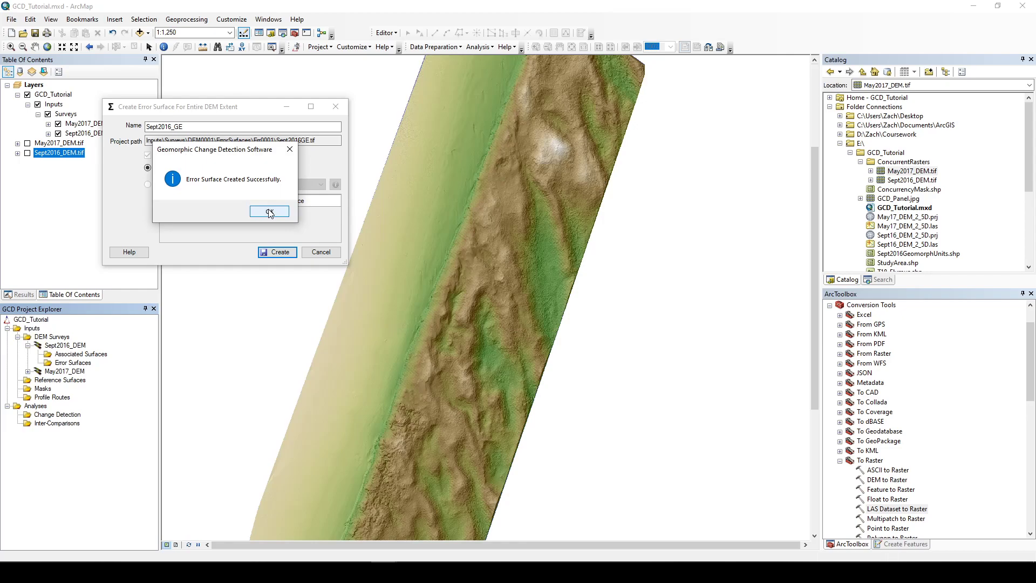
click(269, 212)
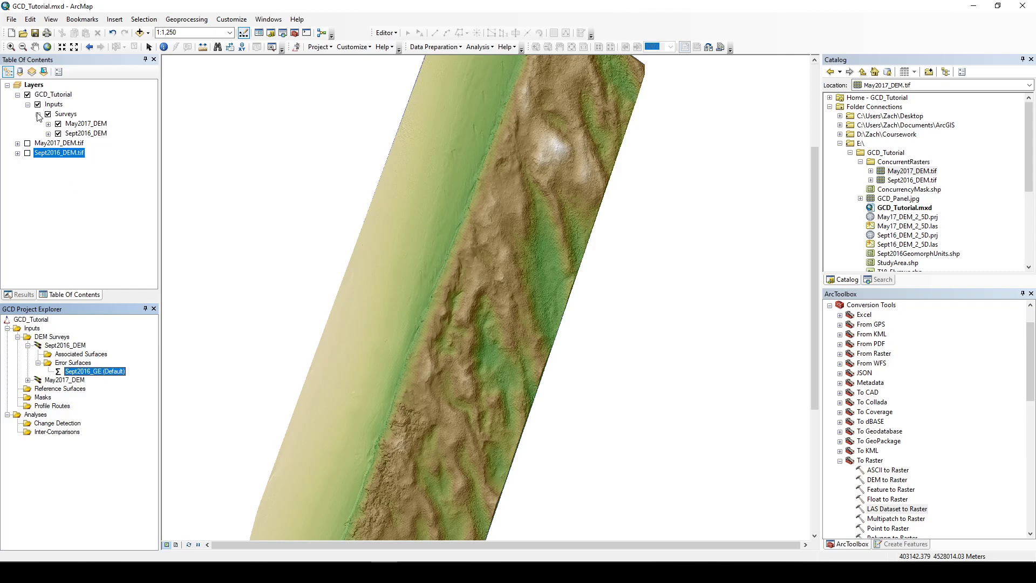
Step: Expand the Sept2016_DEM layer group and hide the May2017_DEM layer to inspect the error surface on the map
click(48, 133)
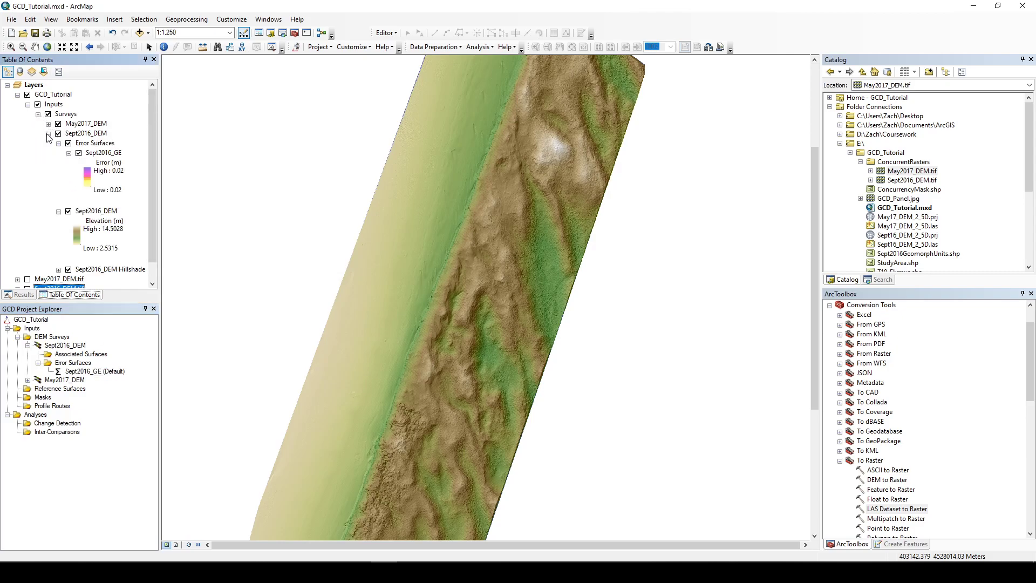
click(58, 124)
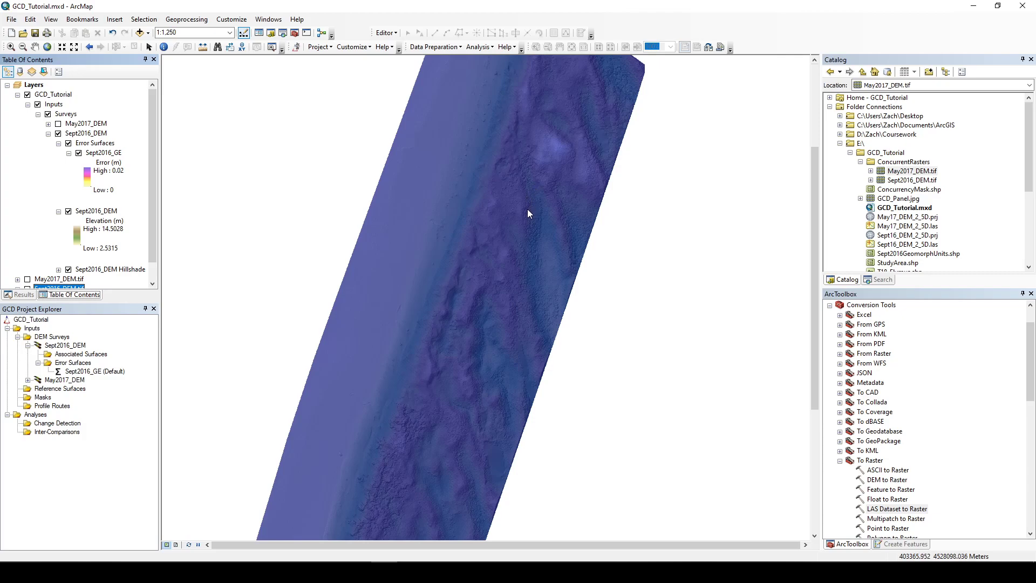
click(48, 134)
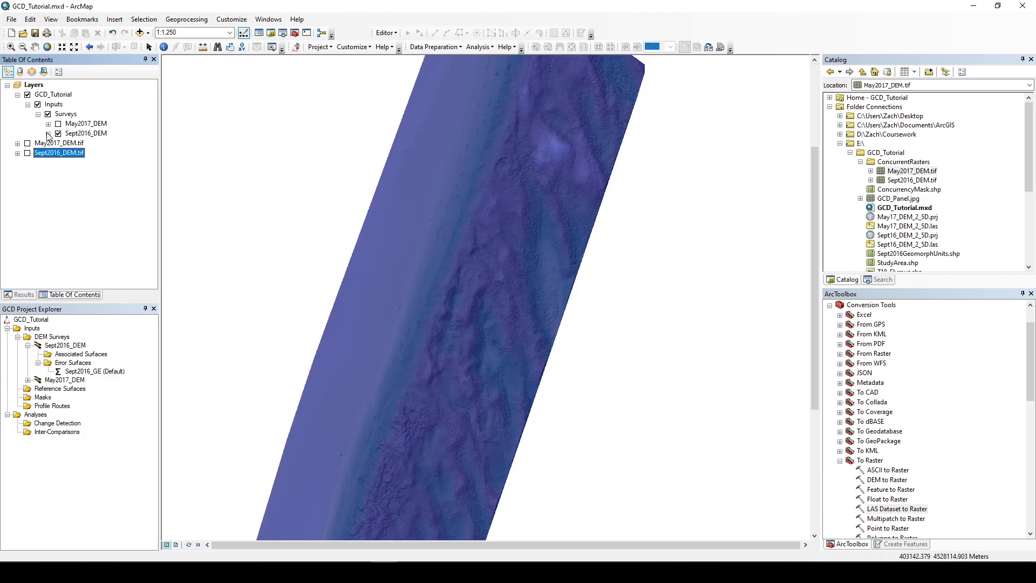
Step: Create a uniform error surface named May2017_GE for the May2017_DEM survey and turn the May2017_DEM layer back on
click(28, 380)
right_click(64, 398)
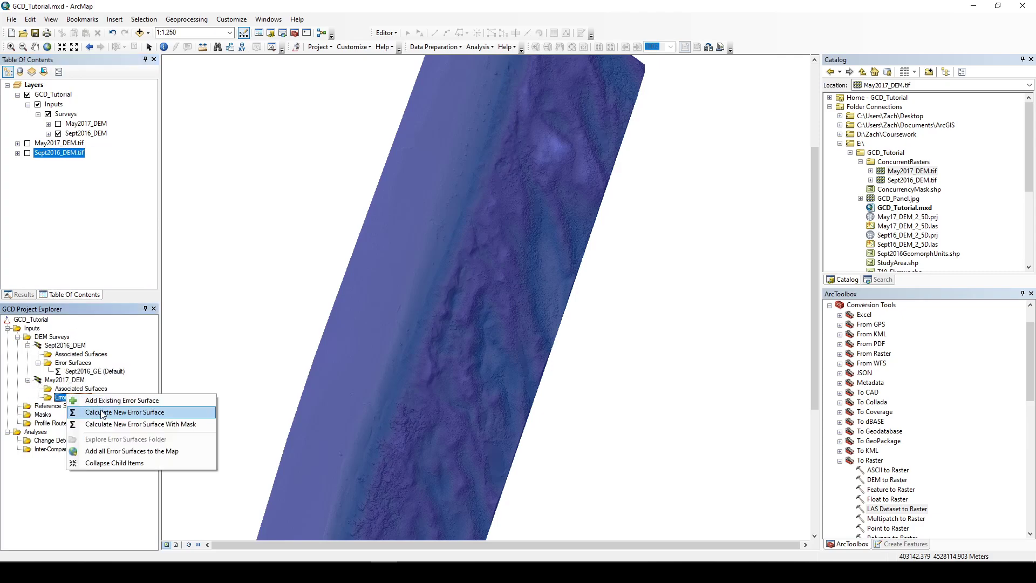
click(104, 413)
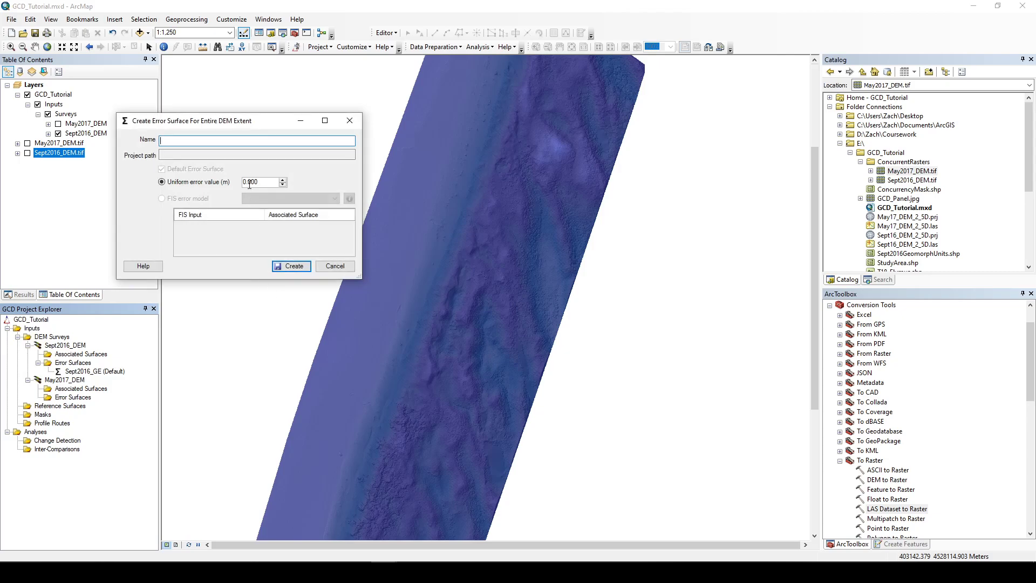
text(May20)
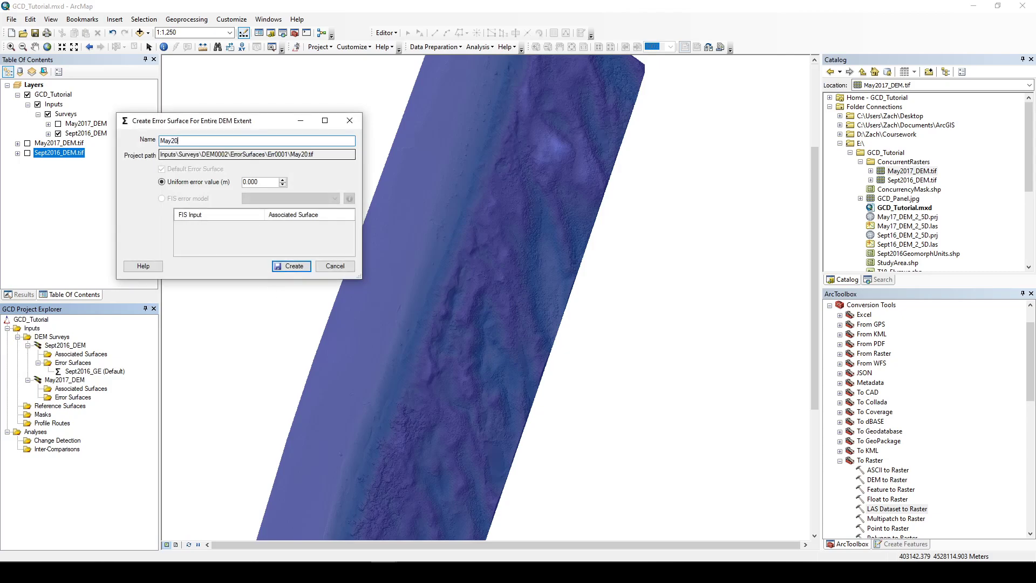
text(17_GE)
drag(255, 184, 281, 188)
text(2)
key(BackSpace)
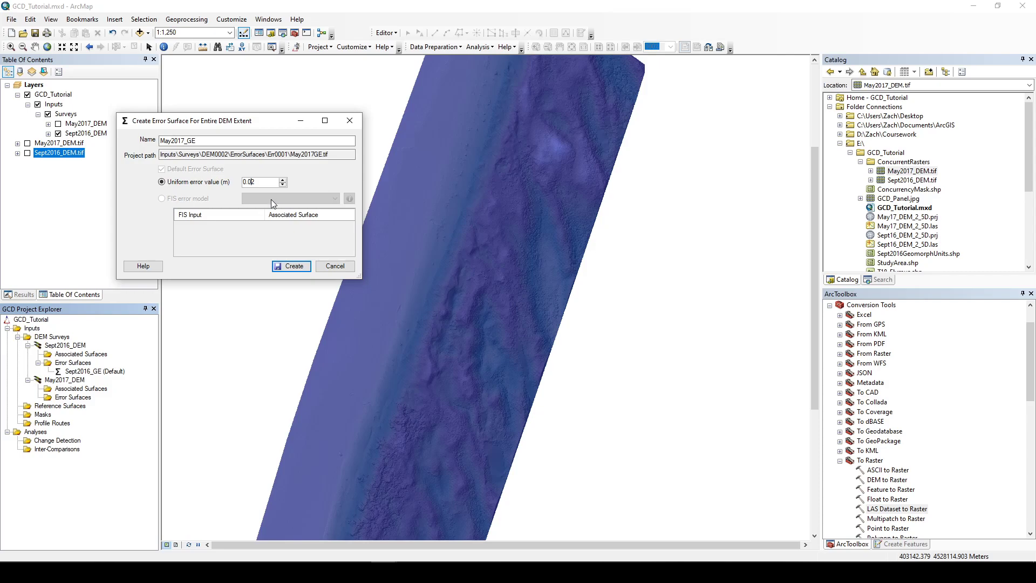
click(294, 266)
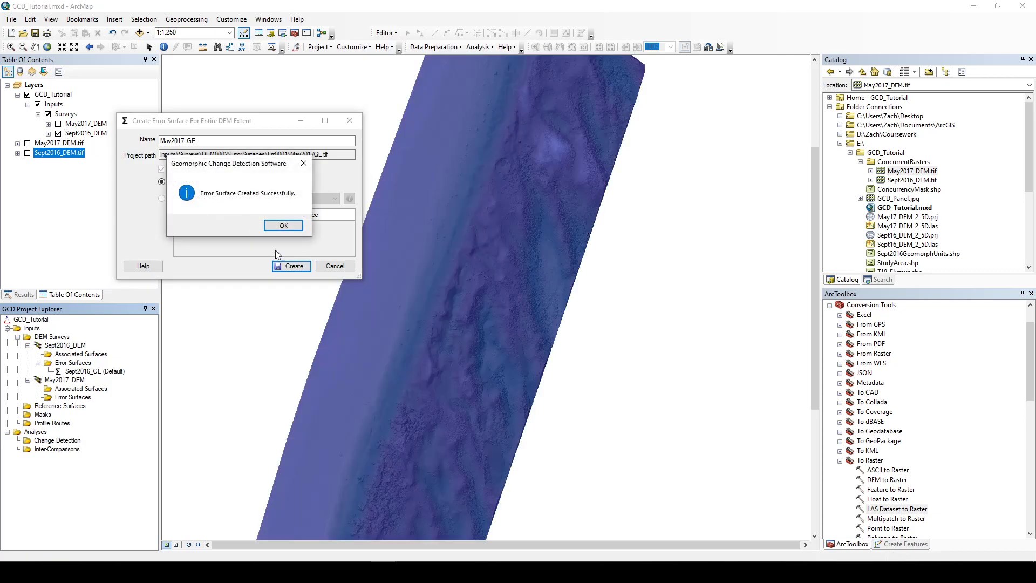
click(283, 226)
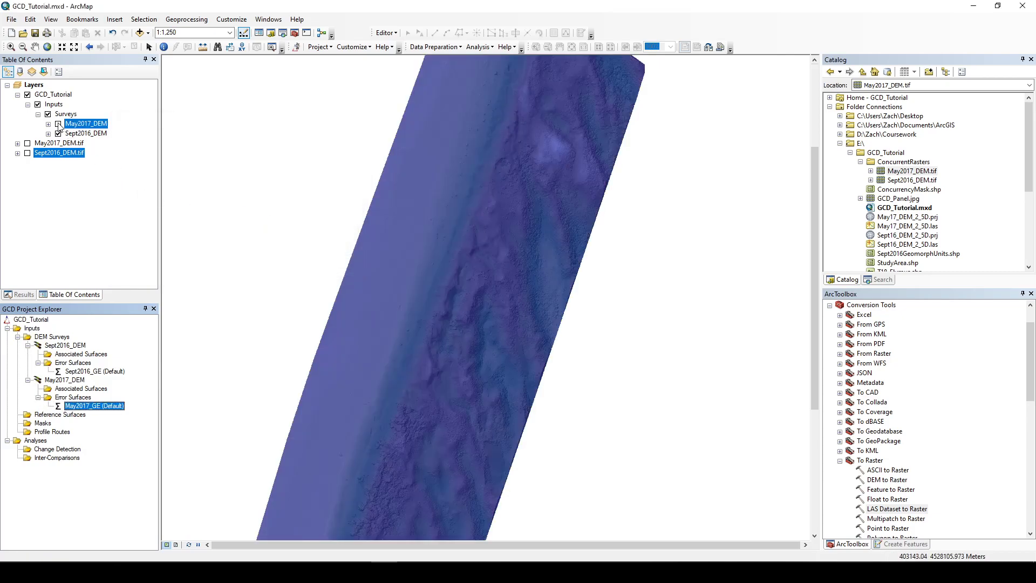
click(58, 124)
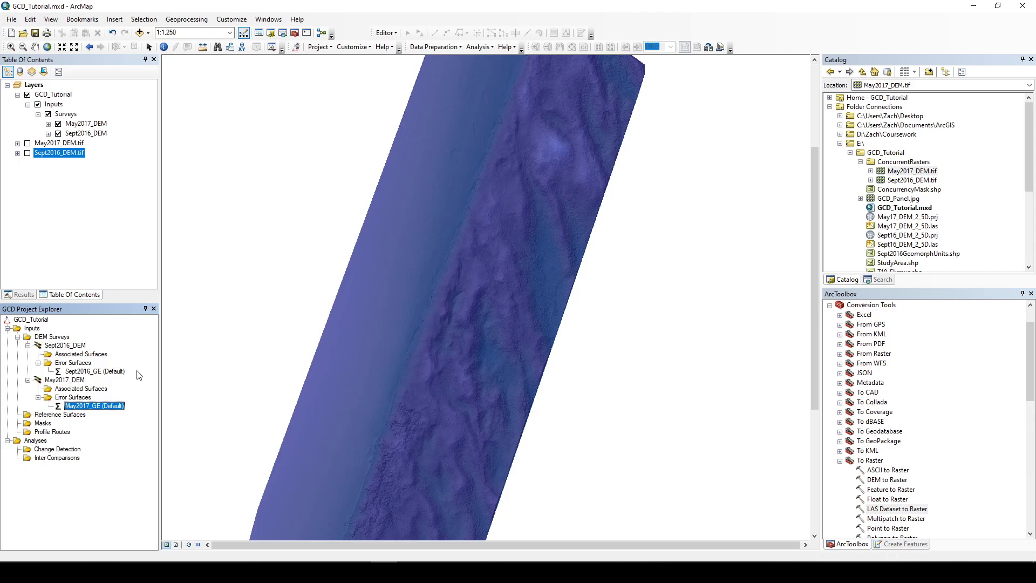
right_click(101, 372)
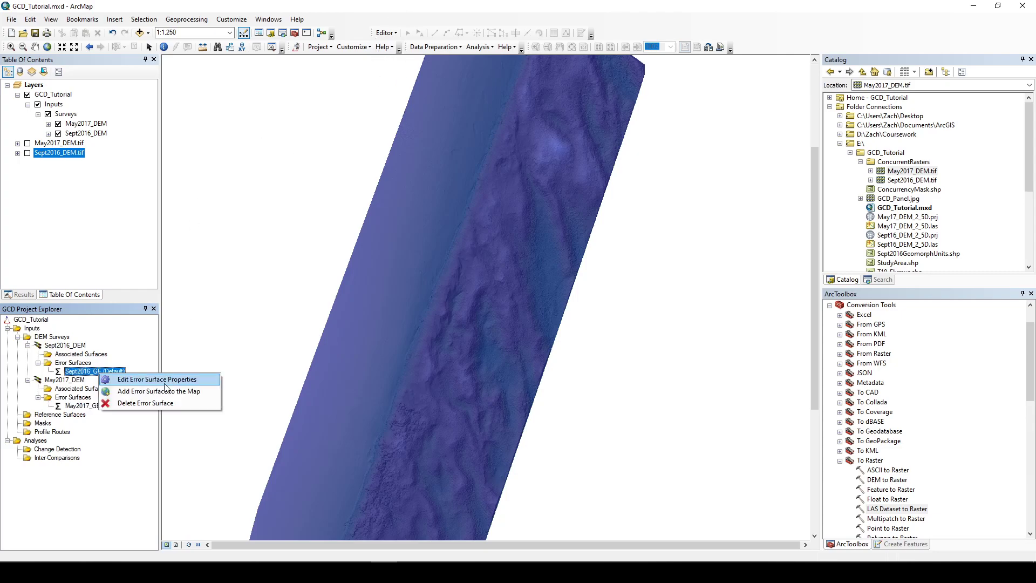
right_click(69, 364)
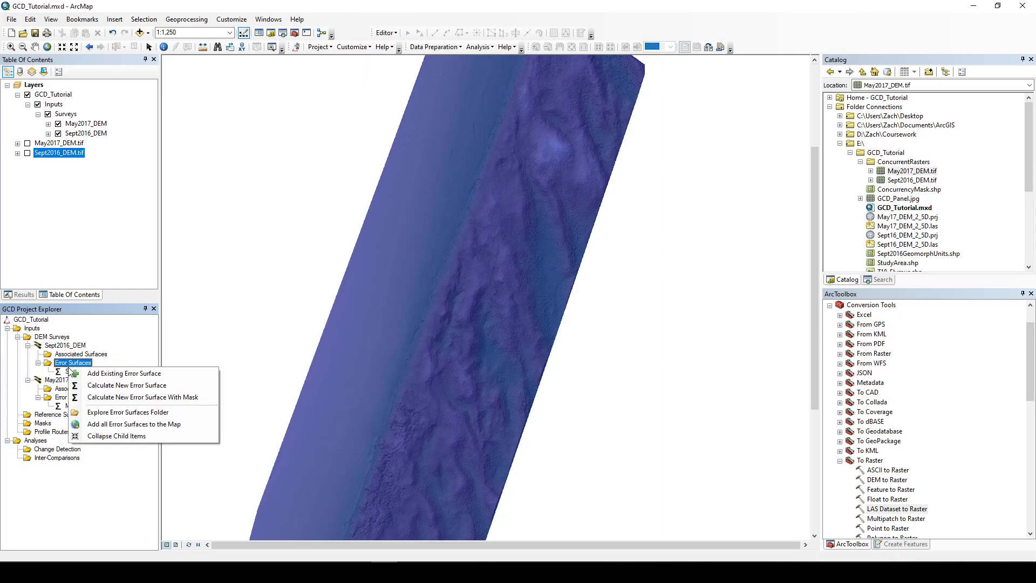
click(101, 391)
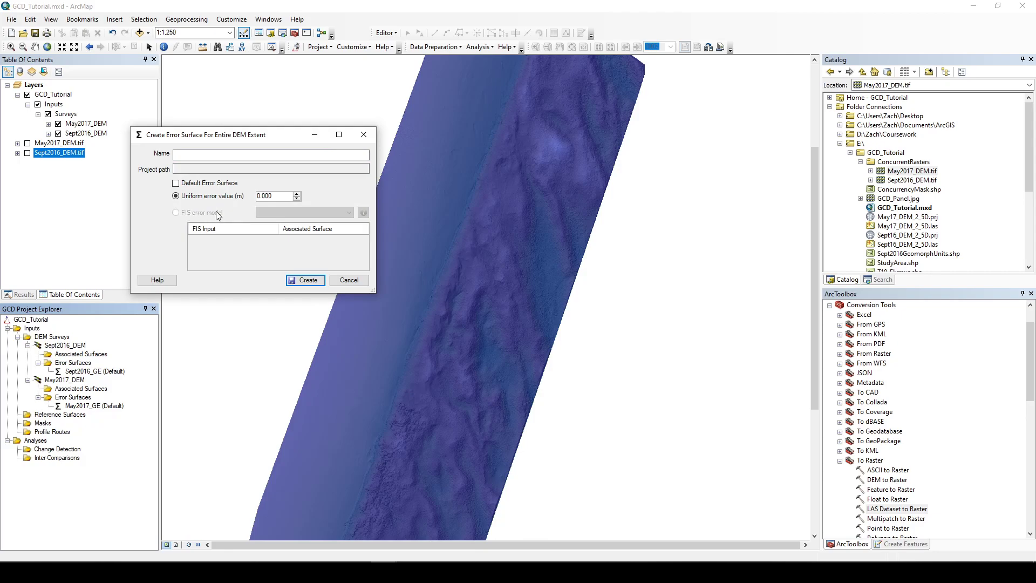
click(364, 139)
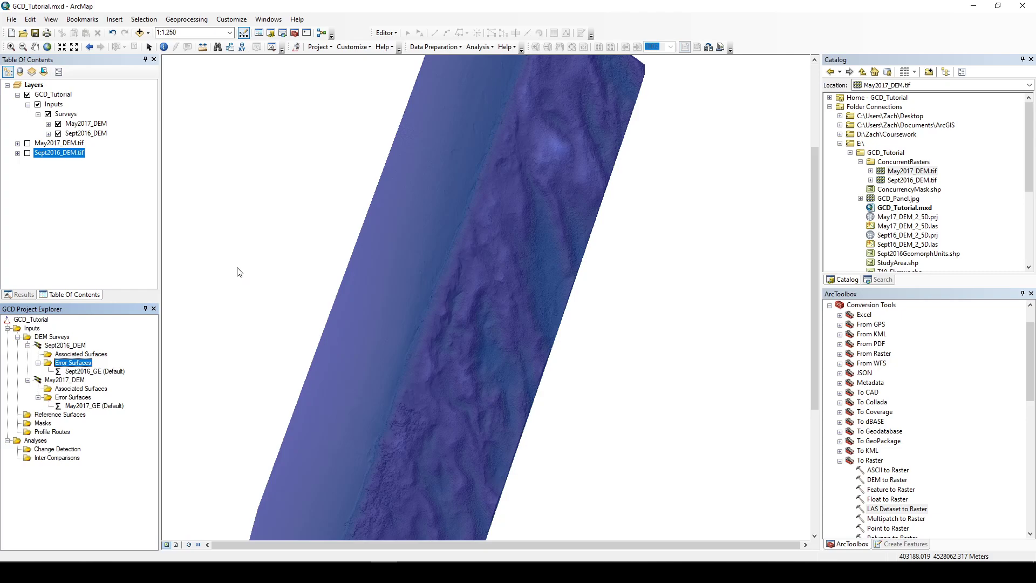
Step: Switch to Acrobat Reader and examine the fuzzy inference system figure in the Wheaton et al. 2009 uncertainty paper
mouse_move(437, 572)
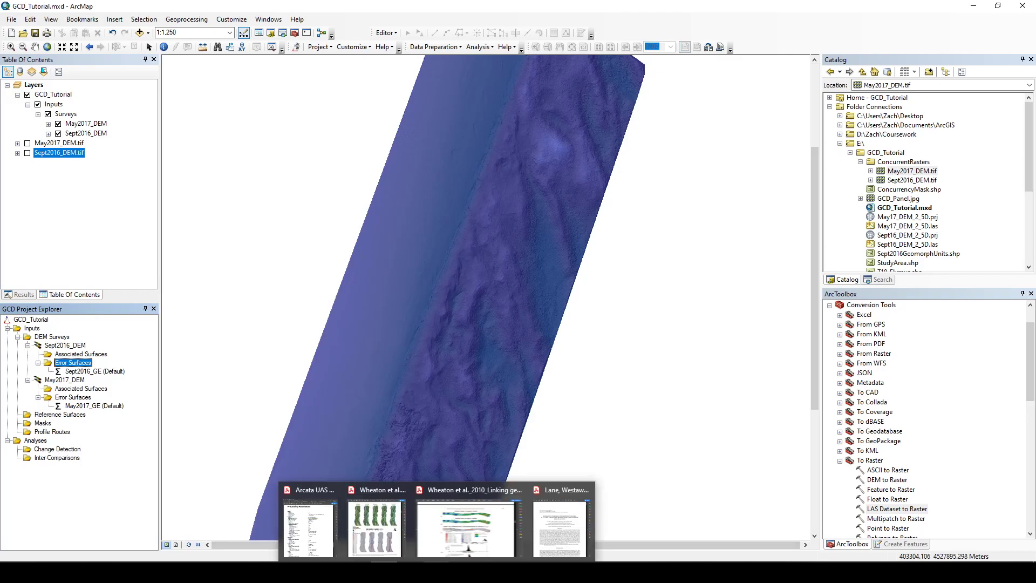
click(379, 510)
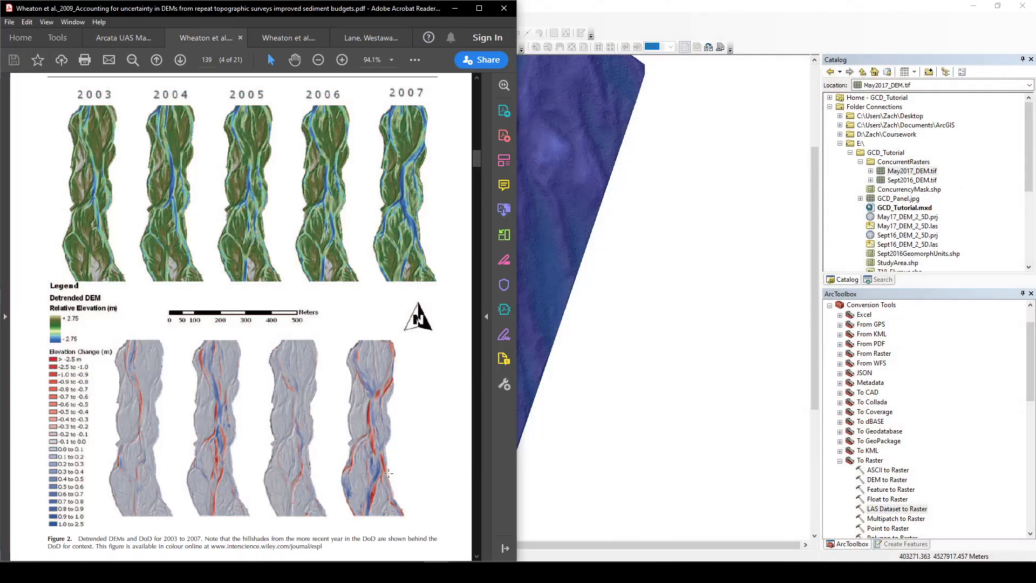
drag(477, 162, 474, 276)
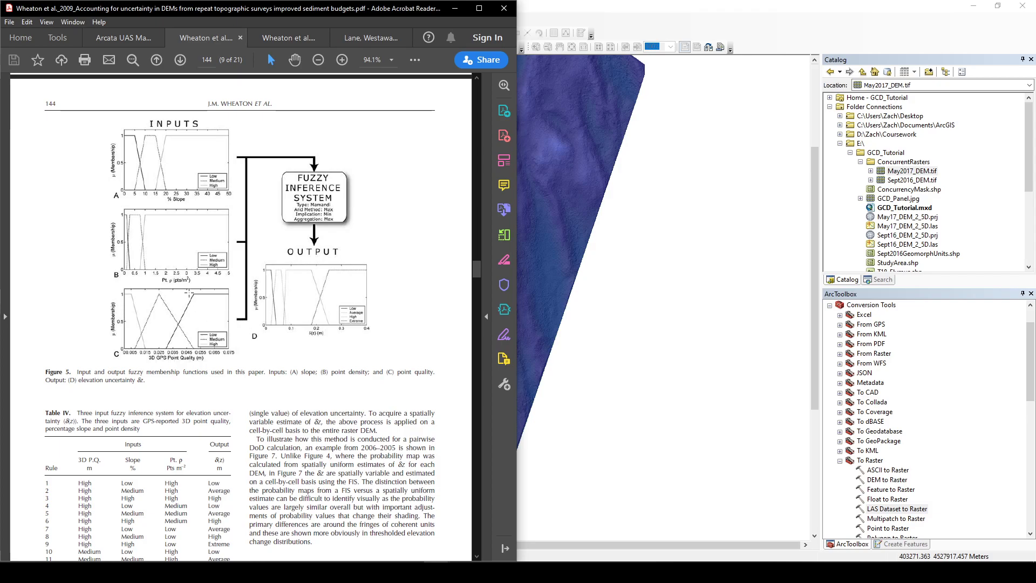
click(343, 60)
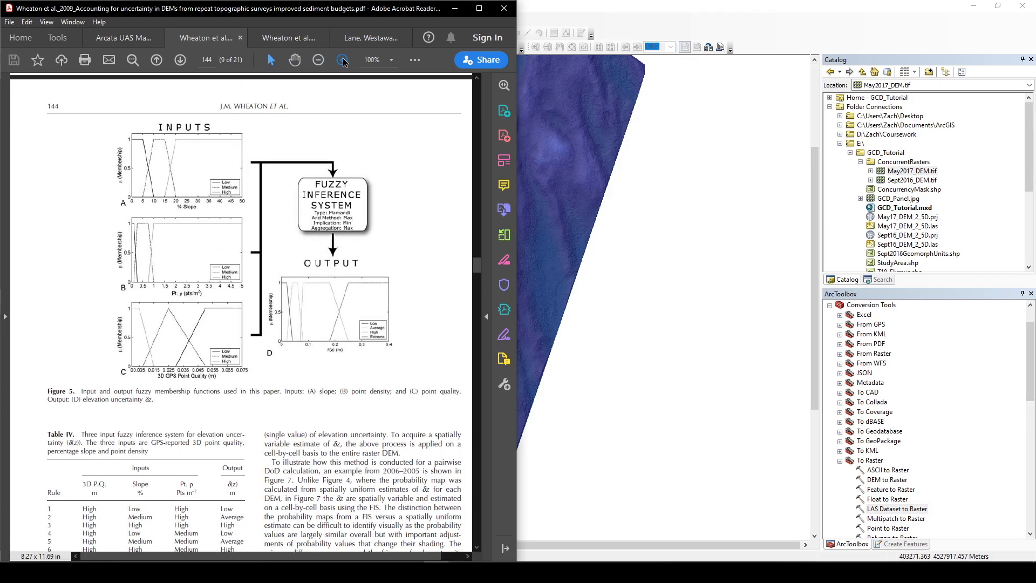
click(343, 61)
click(342, 60)
drag(335, 9, 389, 2)
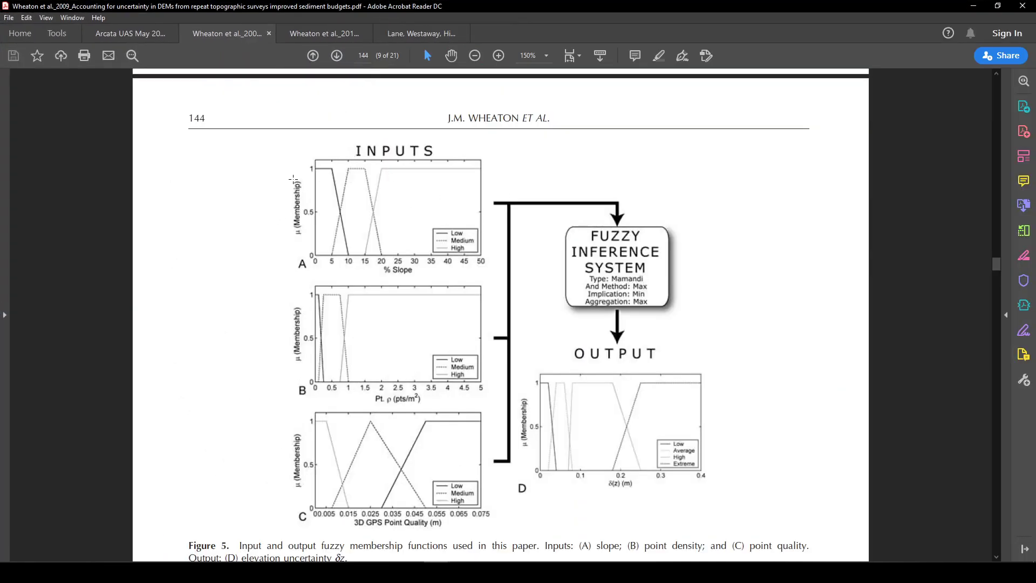
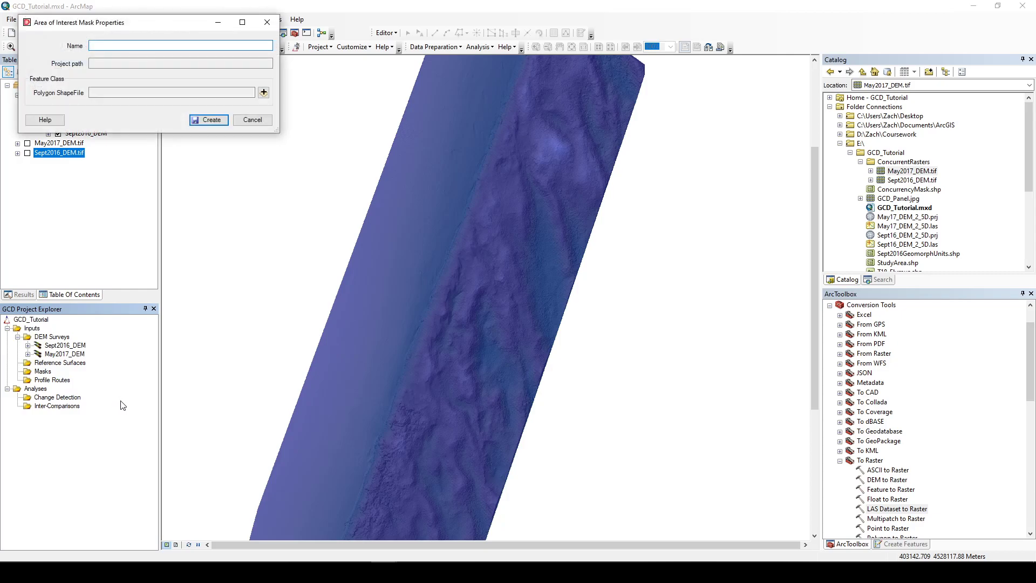
Step: Add an area of interest mask named StudyArea from StudyArea.shp in the GCD_Tutorial folder, accepting the coordinate system mismatch
click(264, 94)
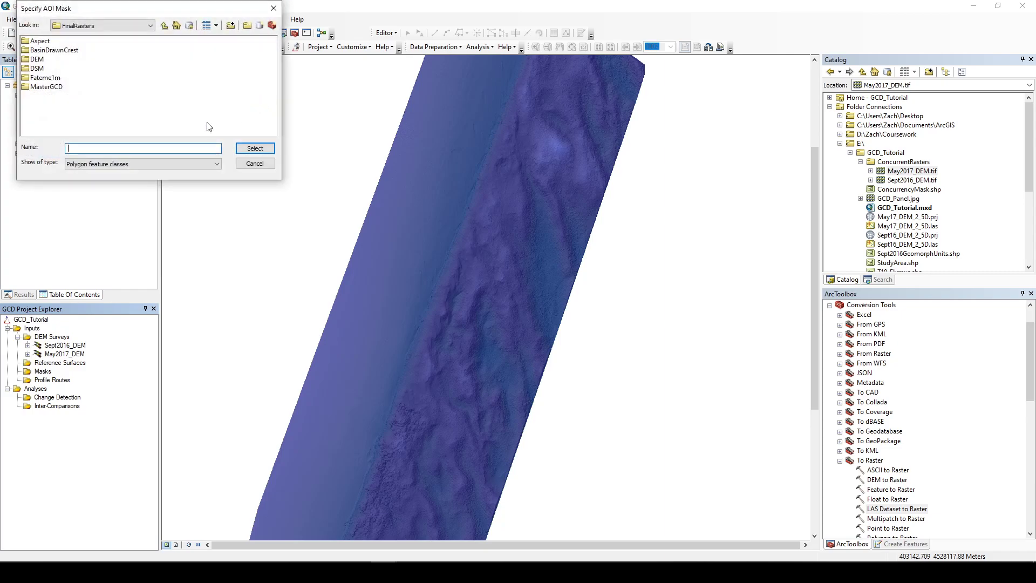
click(167, 26)
click(167, 26)
click(166, 26)
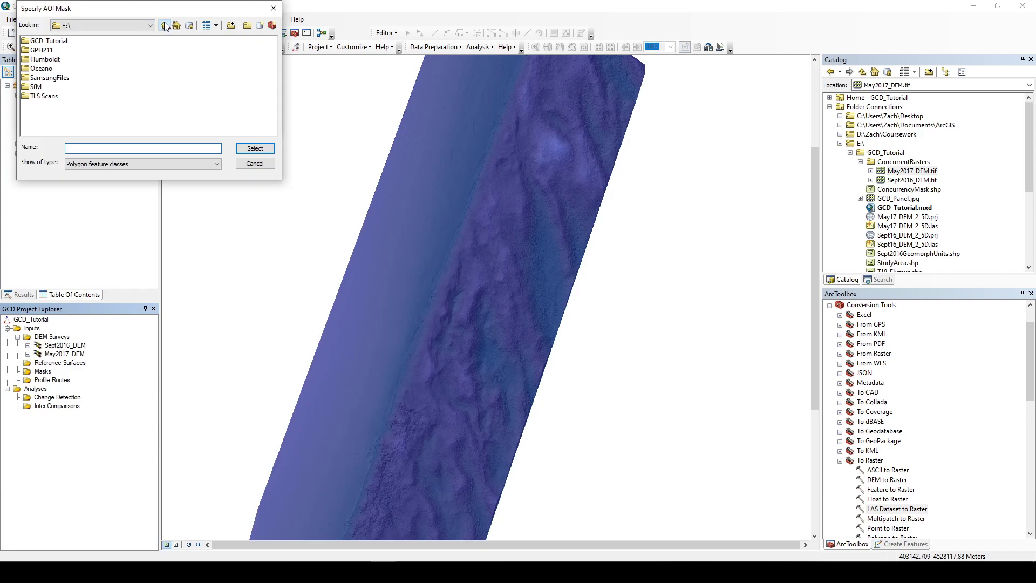
click(55, 43)
double_click(55, 43)
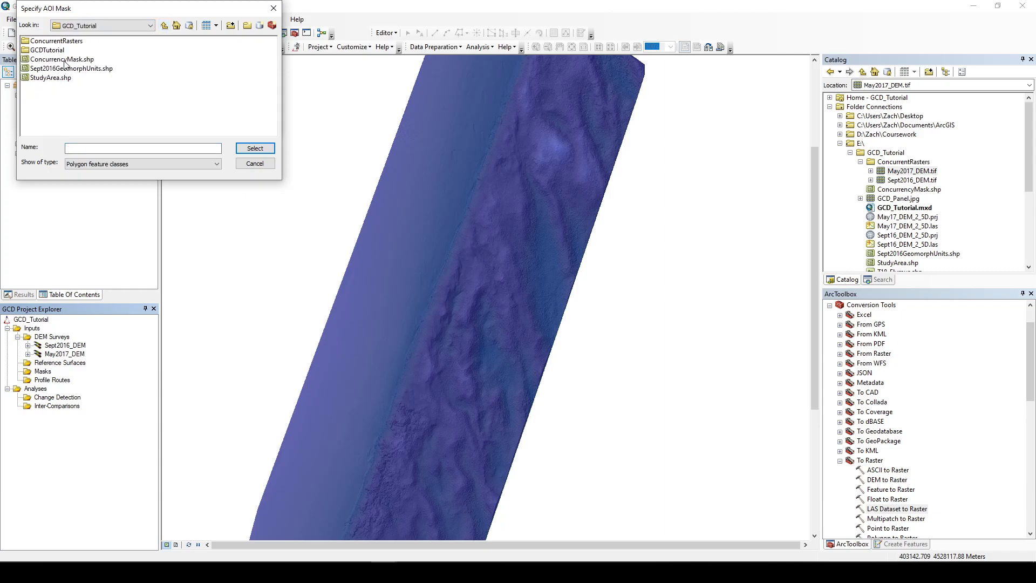
click(61, 80)
click(244, 149)
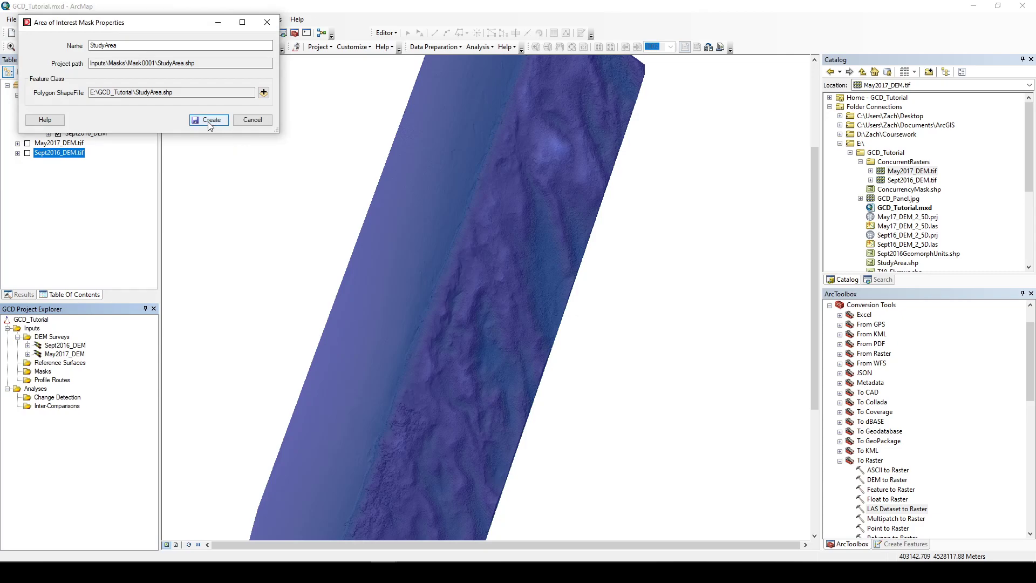
click(209, 121)
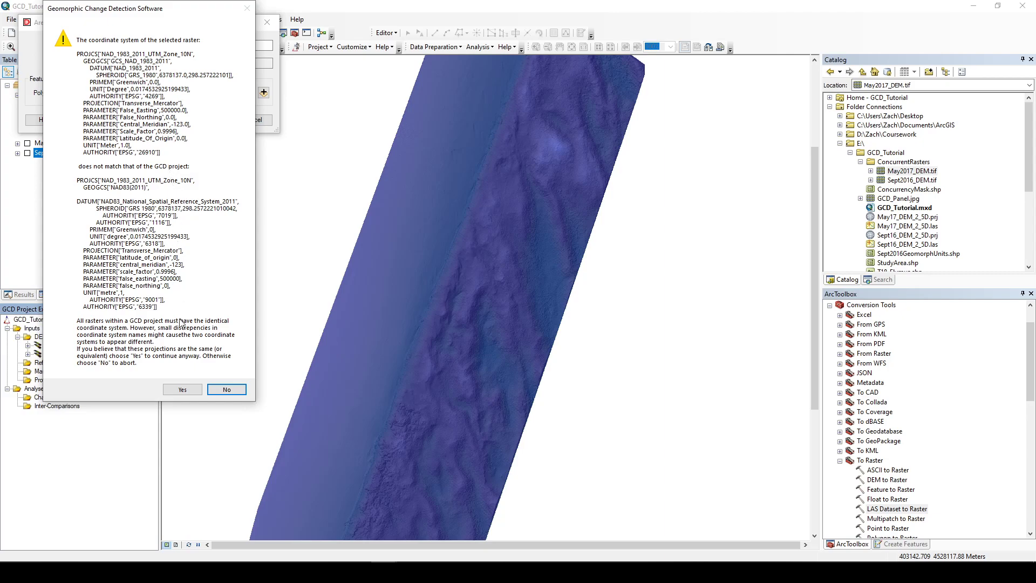
click(181, 390)
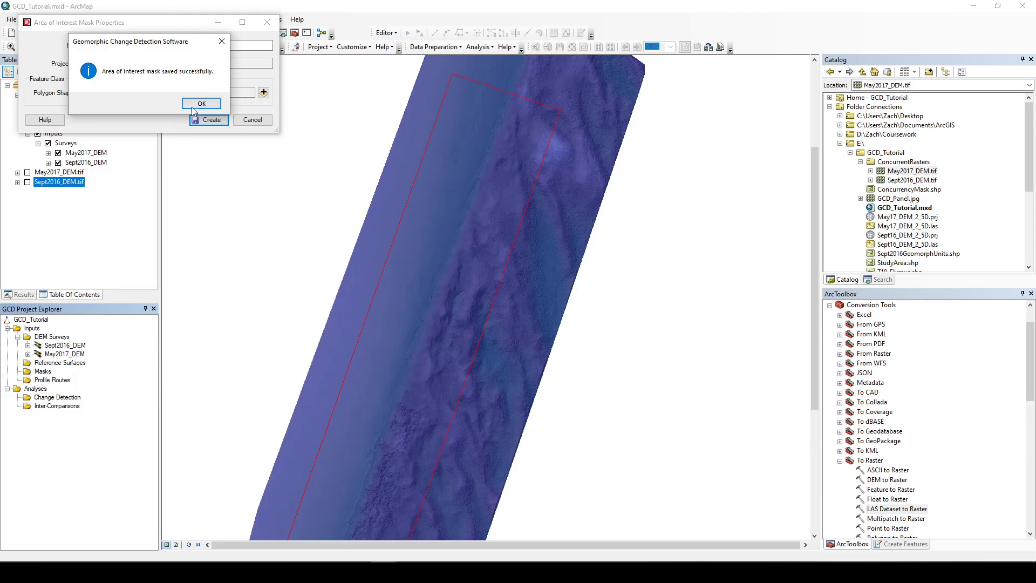
click(201, 105)
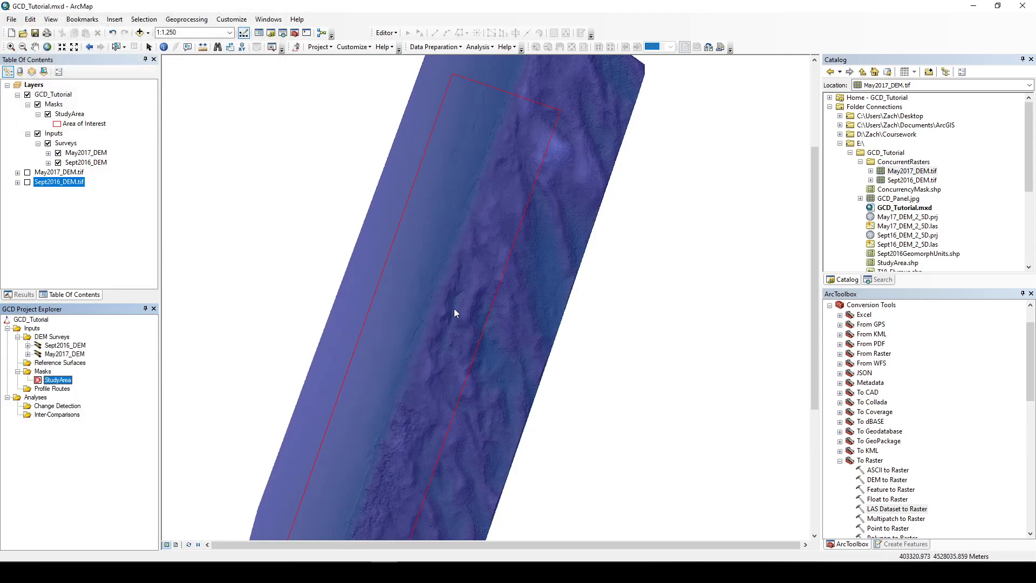
Step: Add a regular mask named Sept2016GeomorphUnits from Sept2016GeomorphUnits.shp using the Name field with Lee, Stoss and Beach values
scroll(454, 312, down, 2)
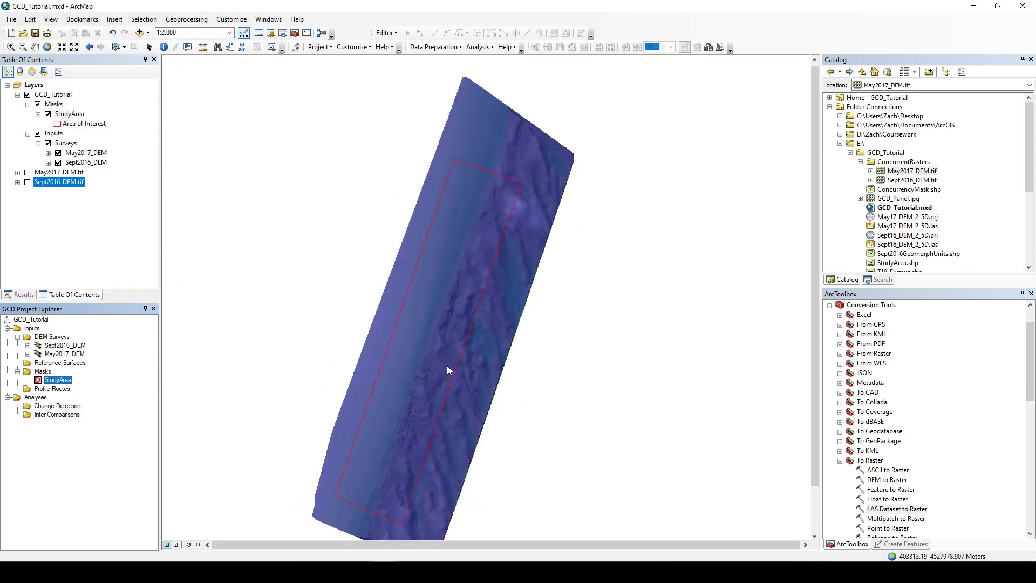
drag(447, 365, 470, 267)
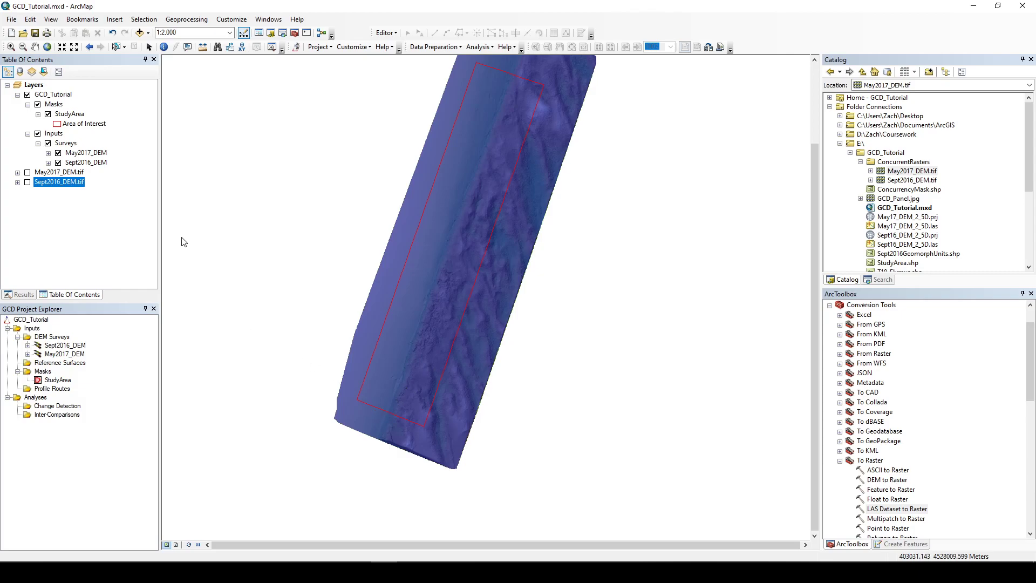
right_click(44, 372)
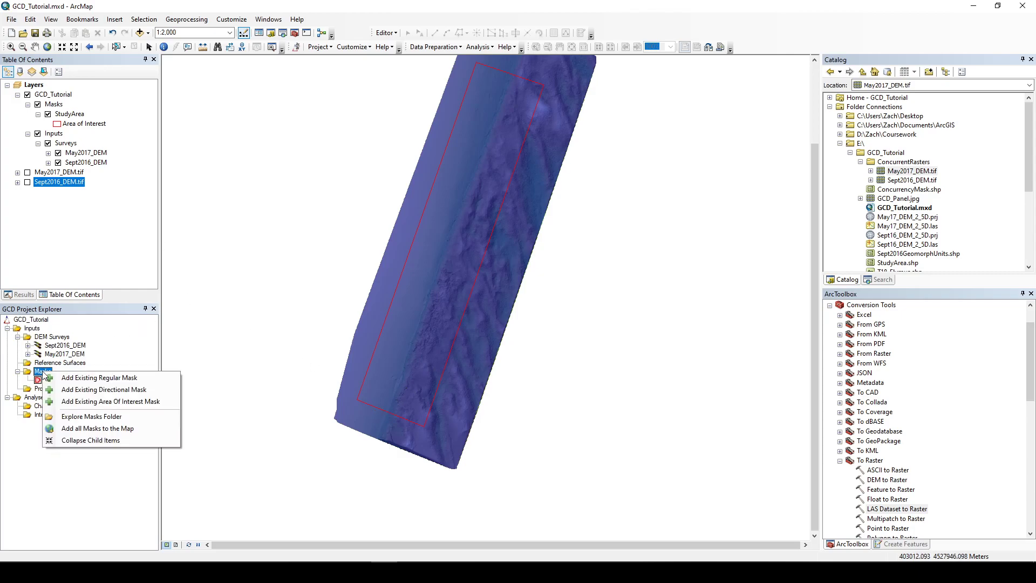
click(81, 379)
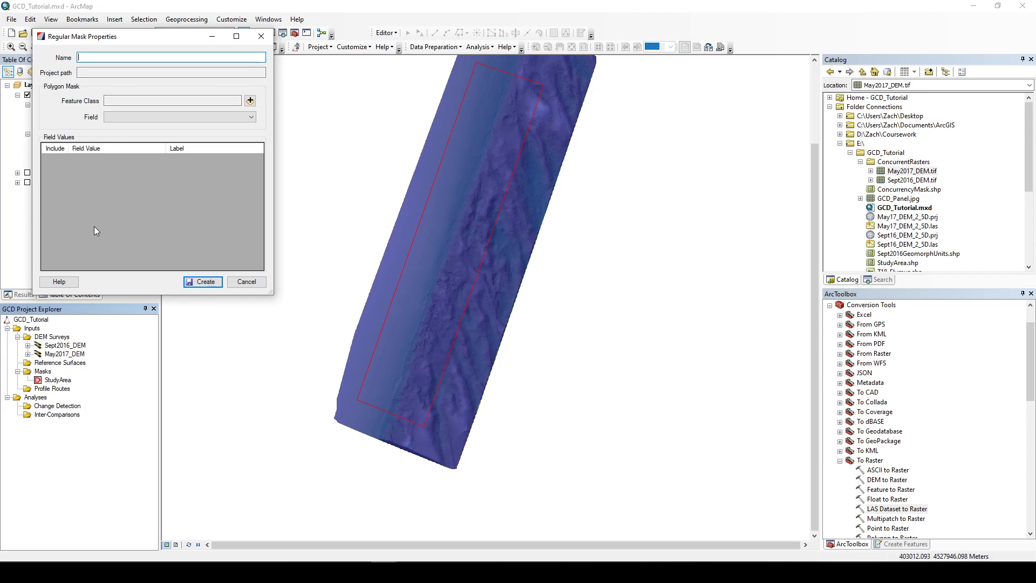
click(250, 101)
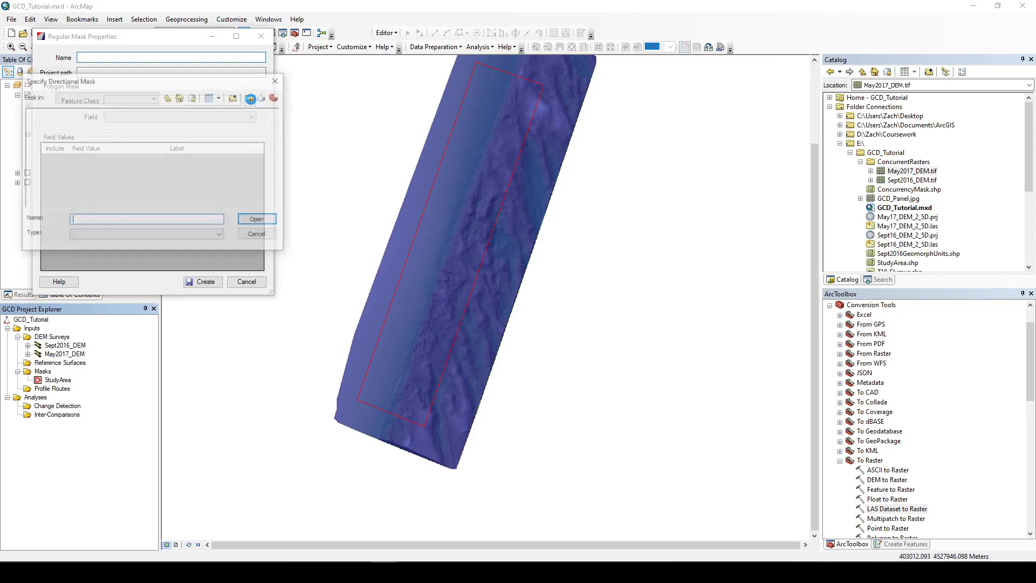
click(84, 141)
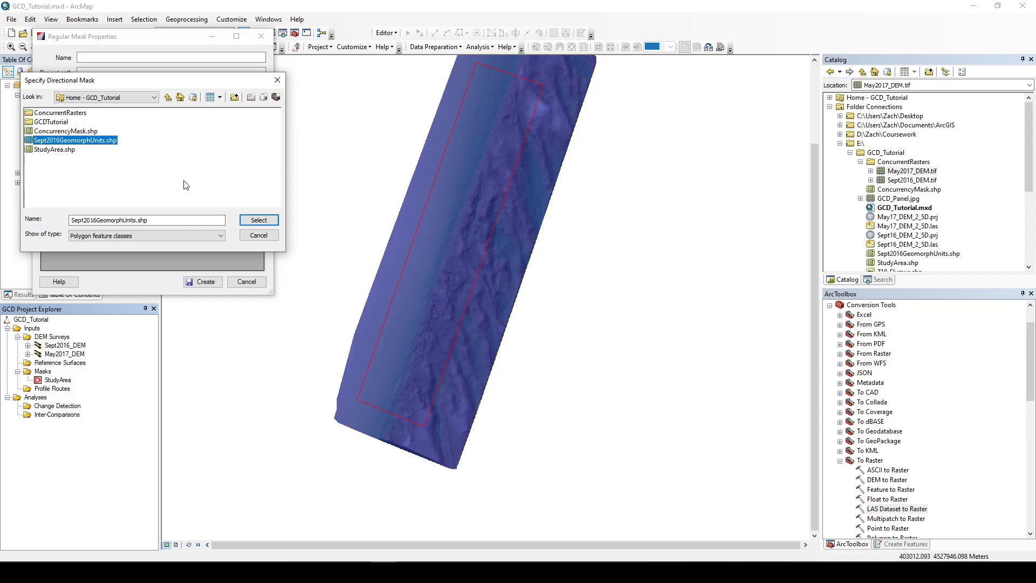
click(245, 226)
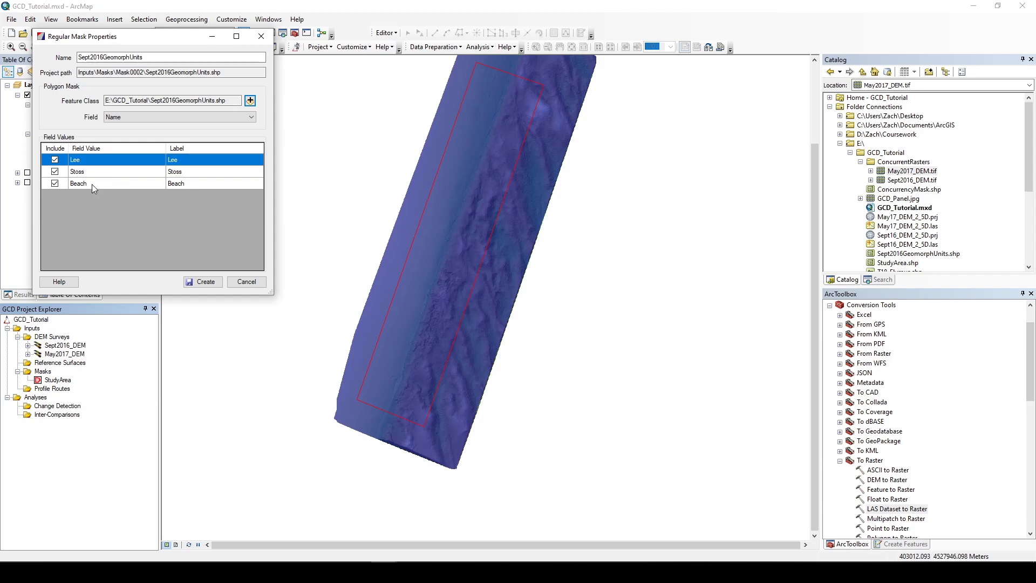
click(201, 283)
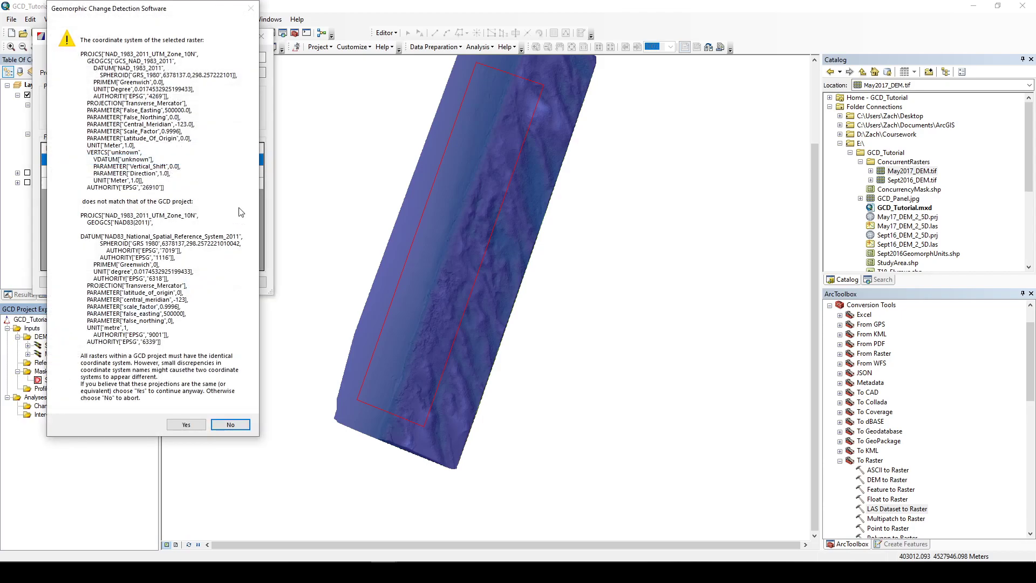
click(185, 425)
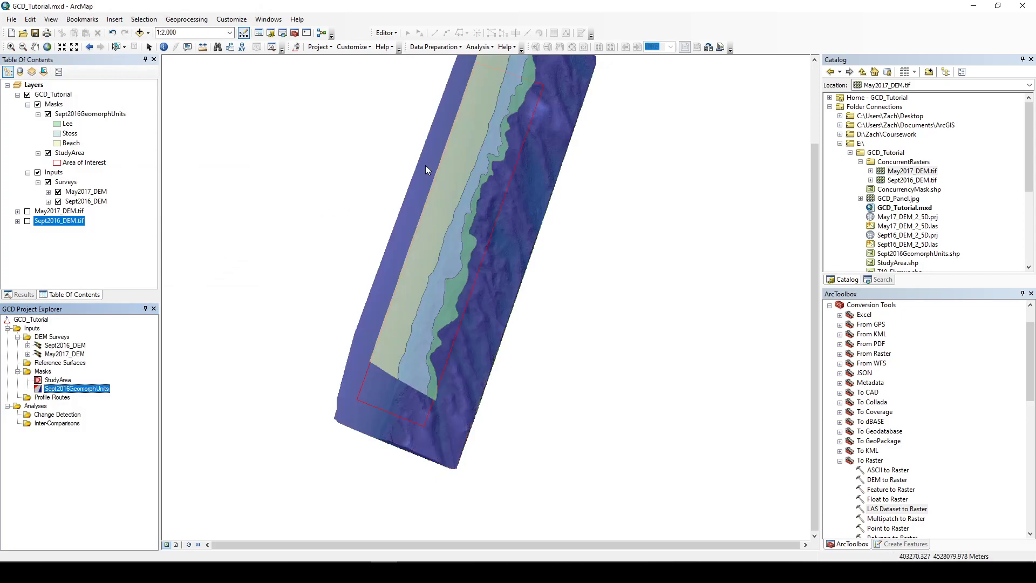
Step: Collapse the mask layers and hide the Masks group on the map
drag(425, 164, 411, 211)
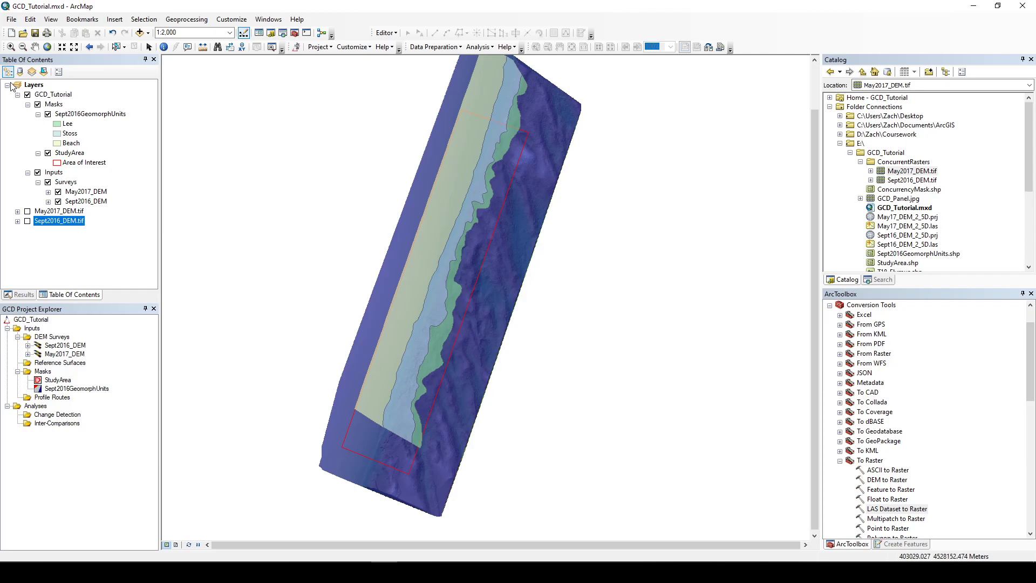
click(38, 114)
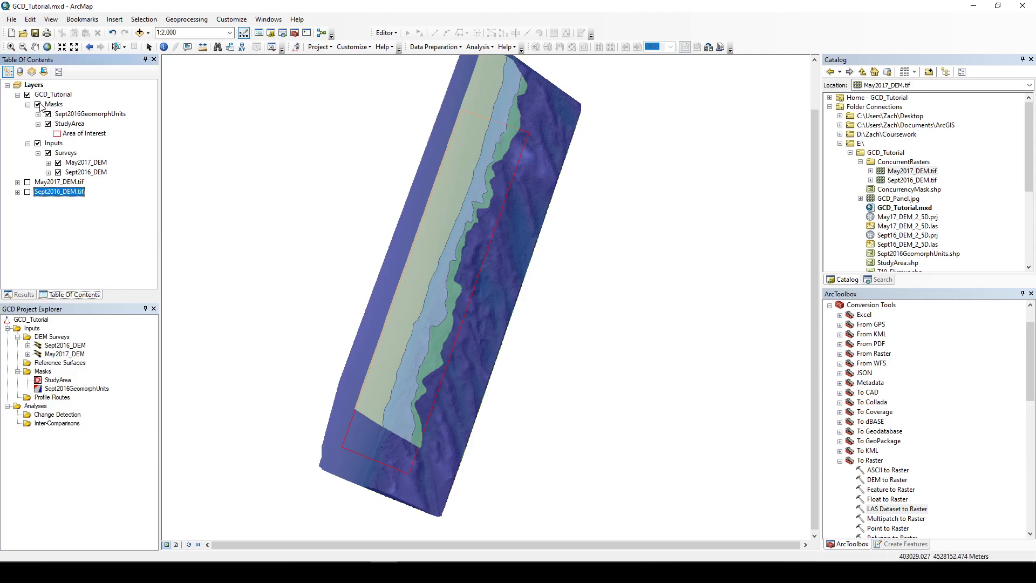
click(28, 104)
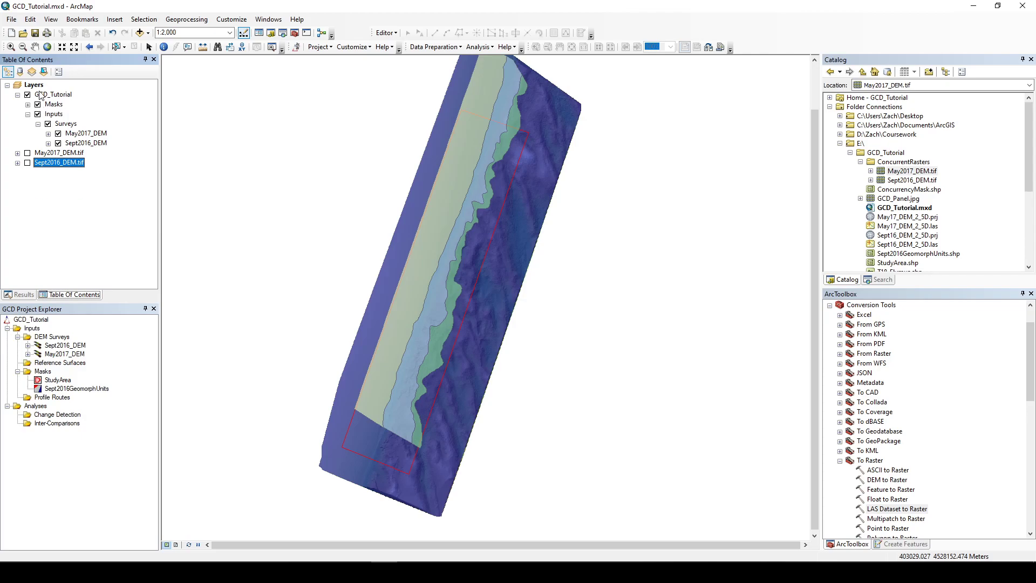
click(38, 105)
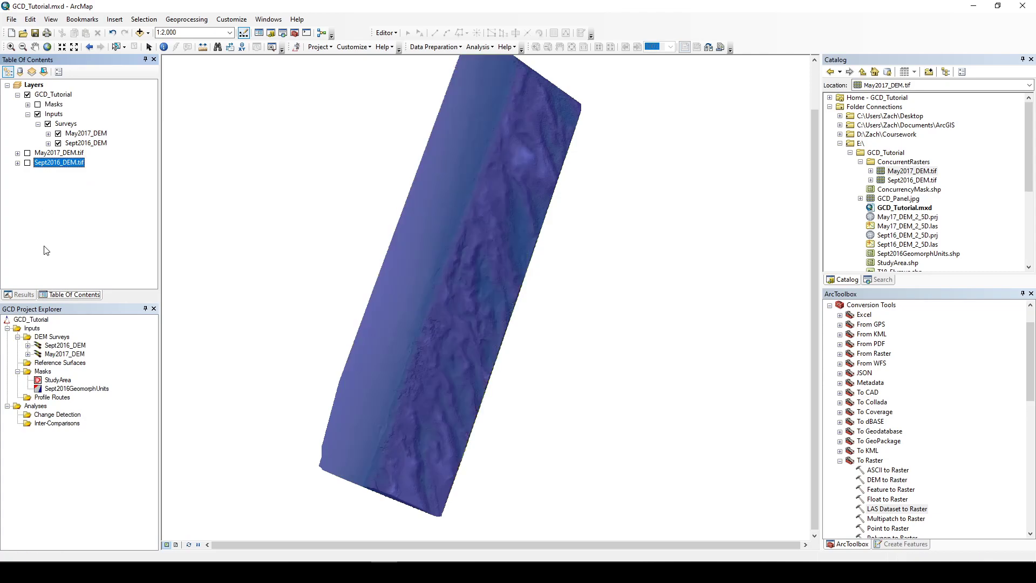
Step: Turn off the error surfaces of both DEM surveys and collapse the Surveys layer group
click(48, 133)
click(68, 143)
click(58, 143)
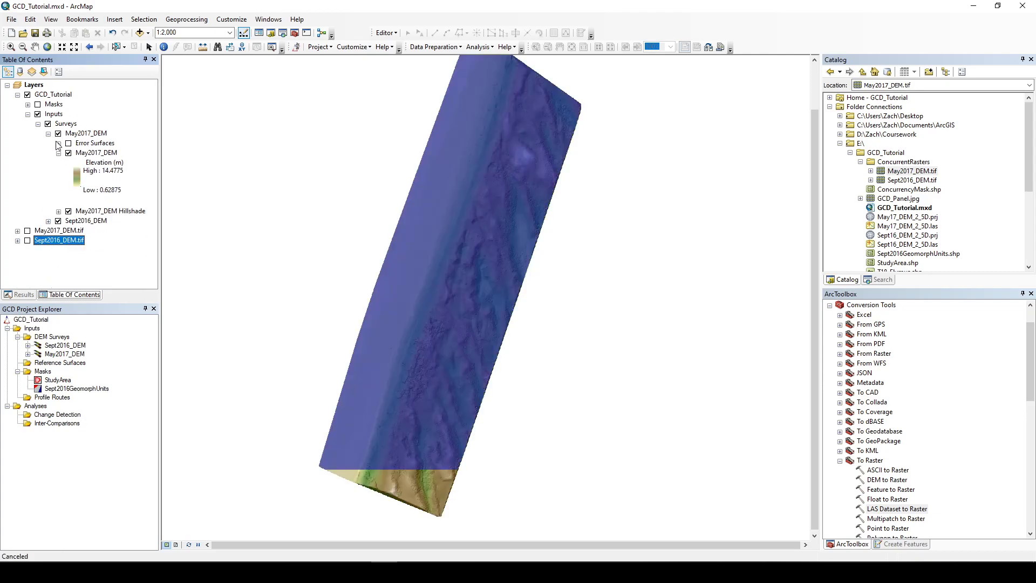
click(59, 154)
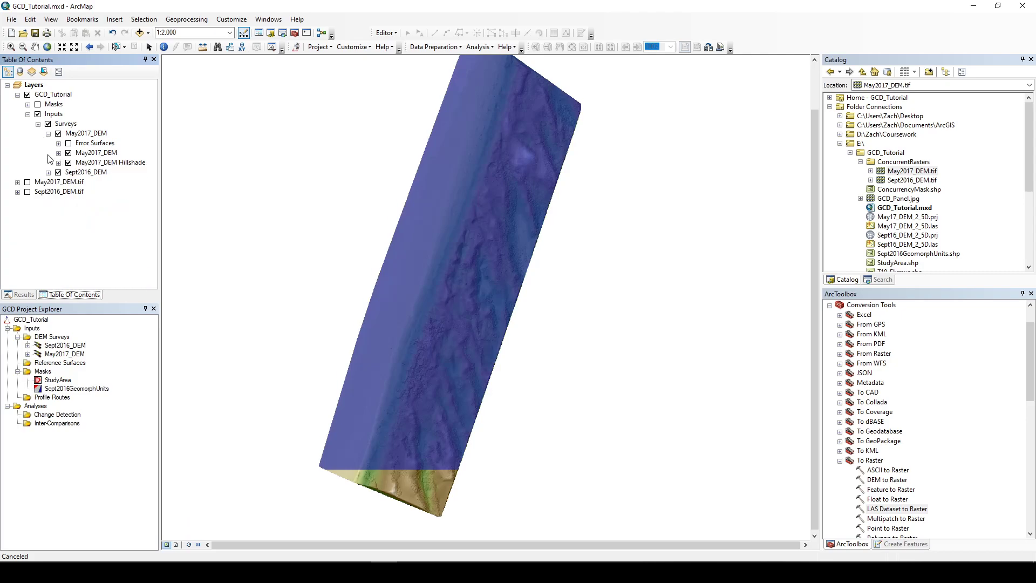
click(48, 134)
click(48, 143)
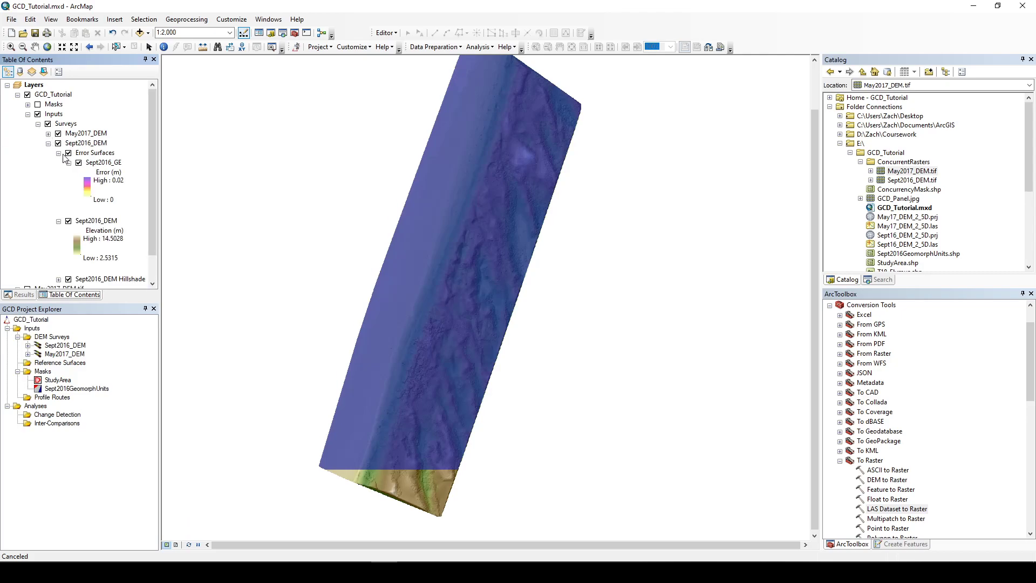
click(69, 153)
click(58, 162)
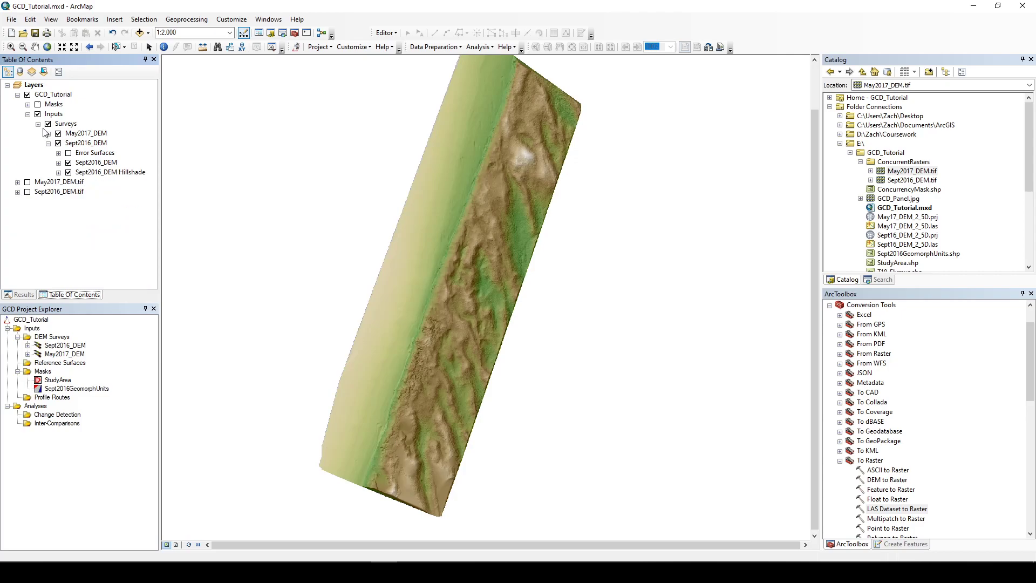
click(37, 124)
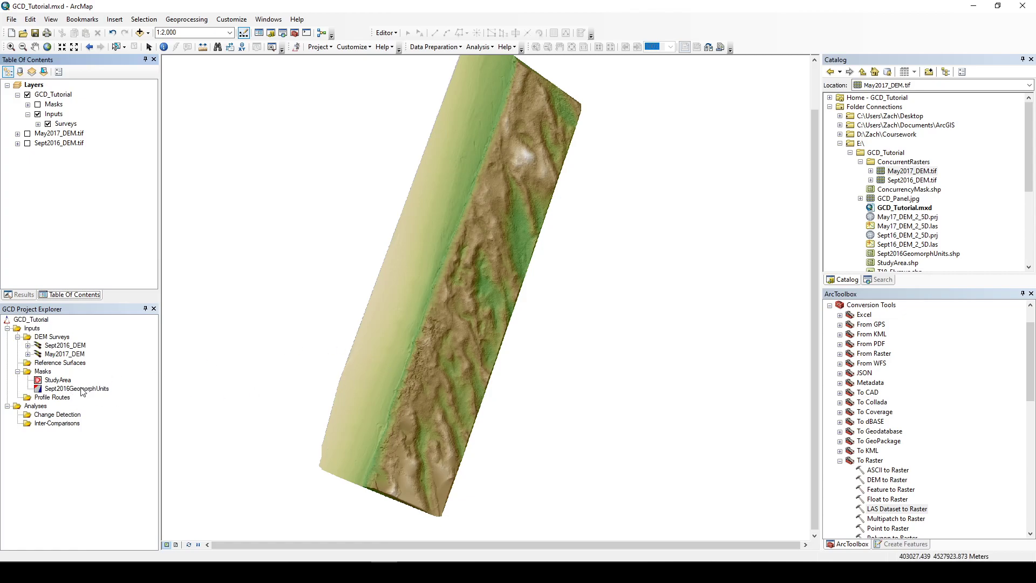
Step: Try to add a transect profile route named T18Elymus from T18_Elymus.shp, then close the dialog
right_click(54, 398)
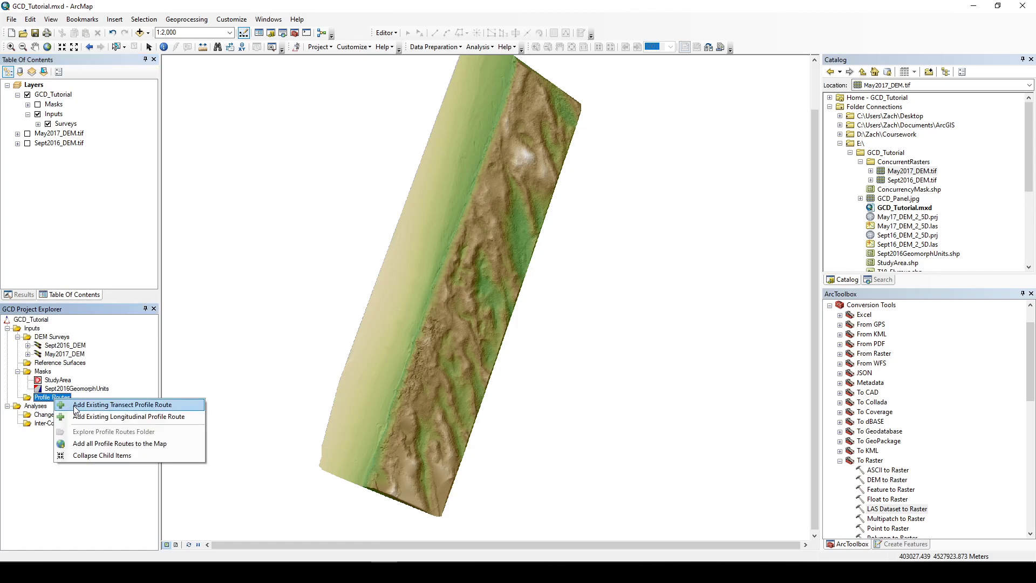
click(117, 404)
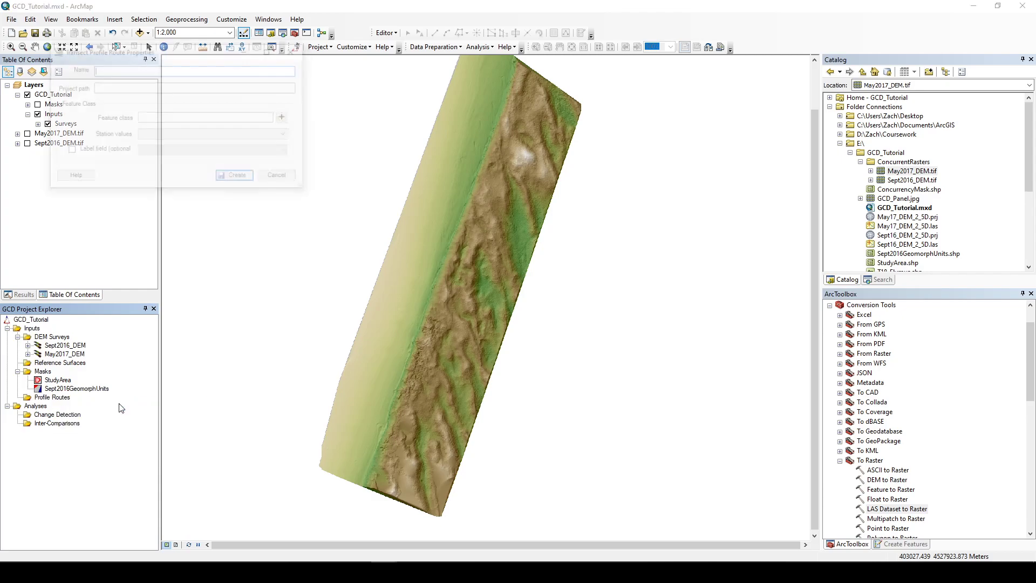
click(286, 118)
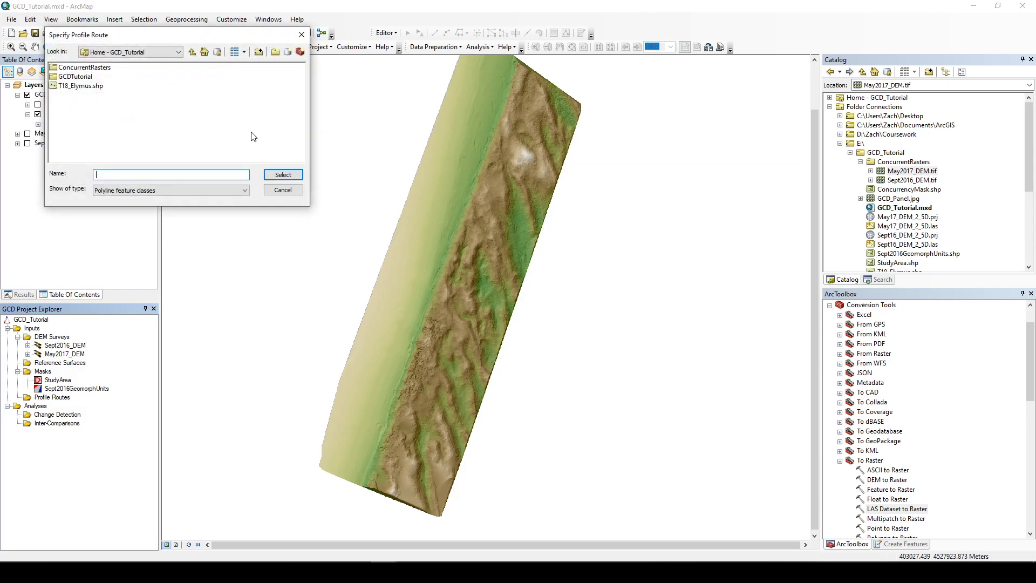
click(88, 86)
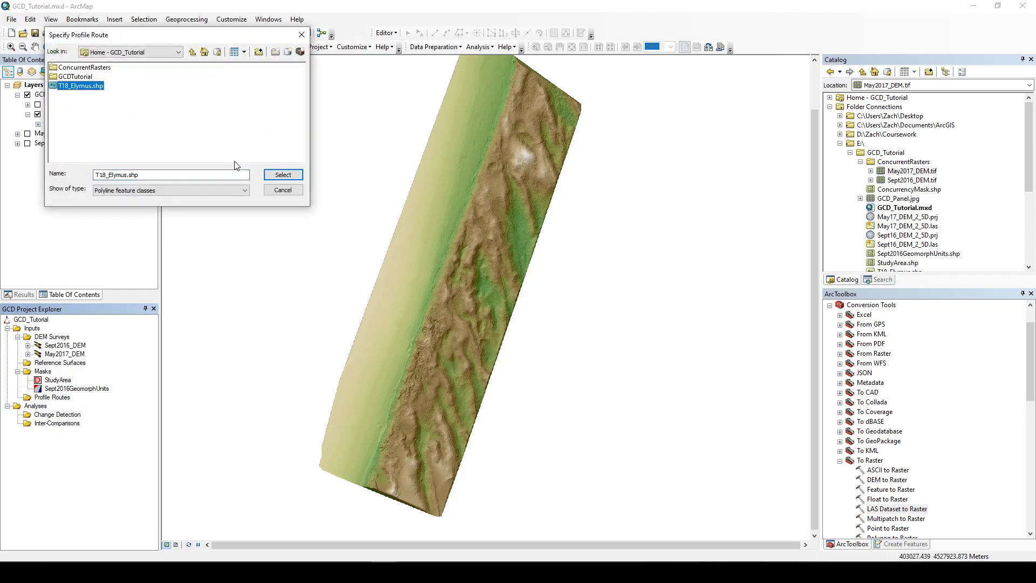
click(282, 175)
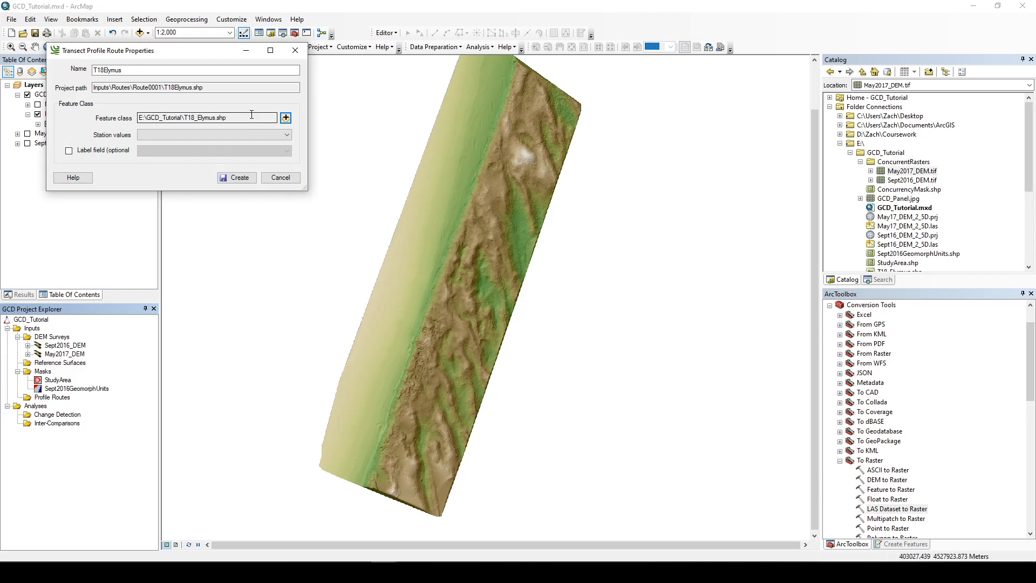
click(236, 179)
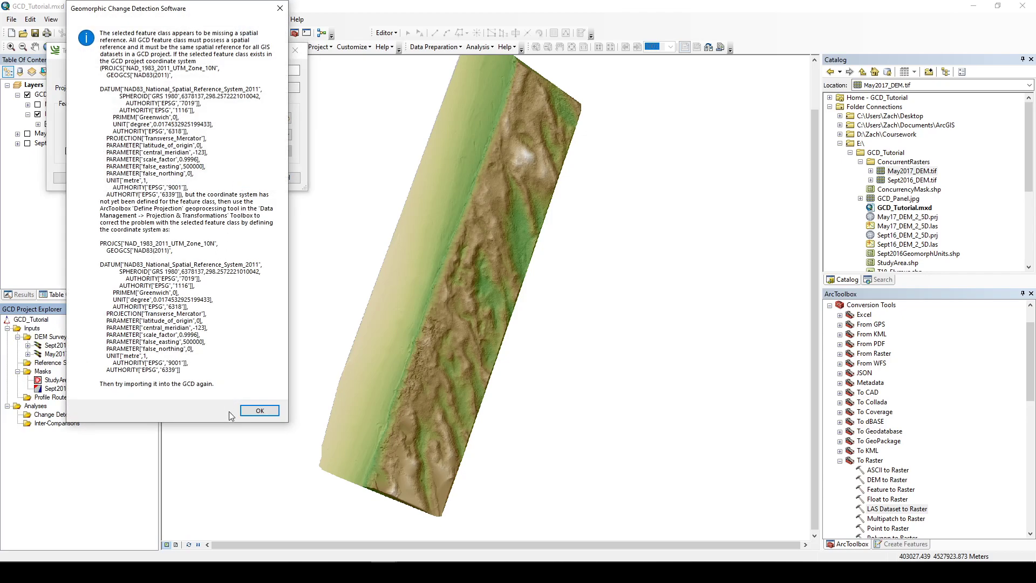
click(242, 412)
click(242, 182)
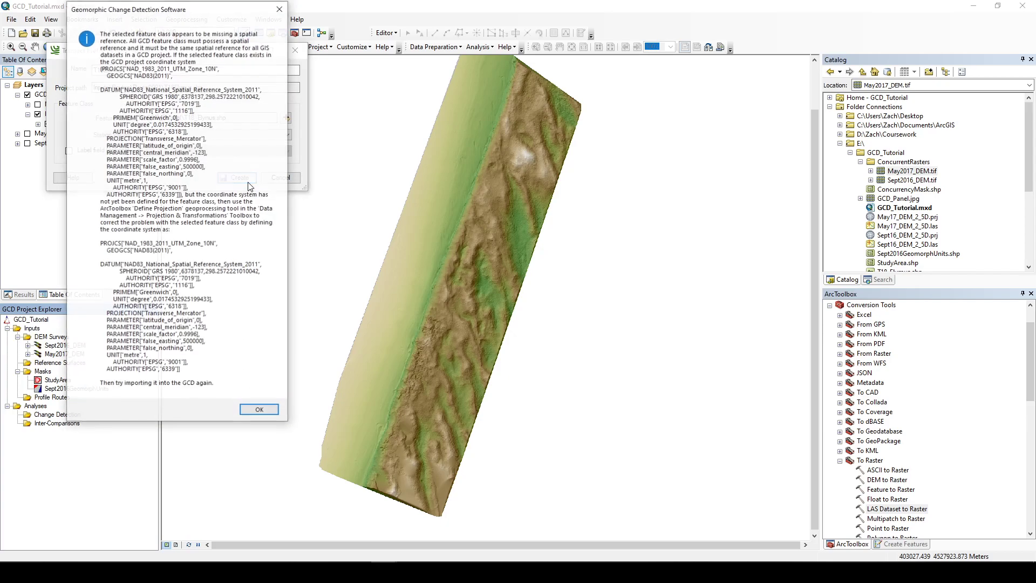
click(260, 411)
click(296, 50)
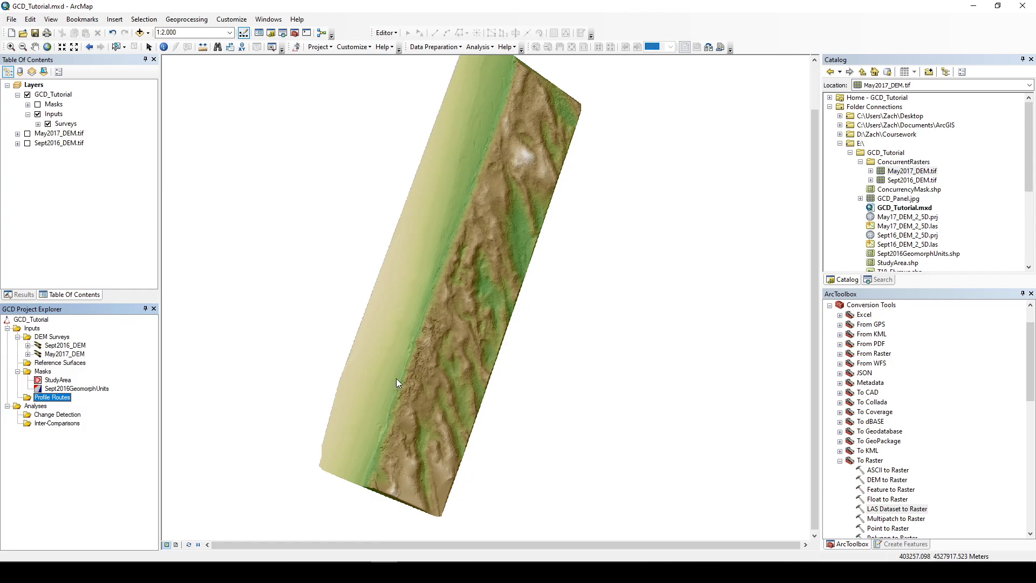
right_click(34, 321)
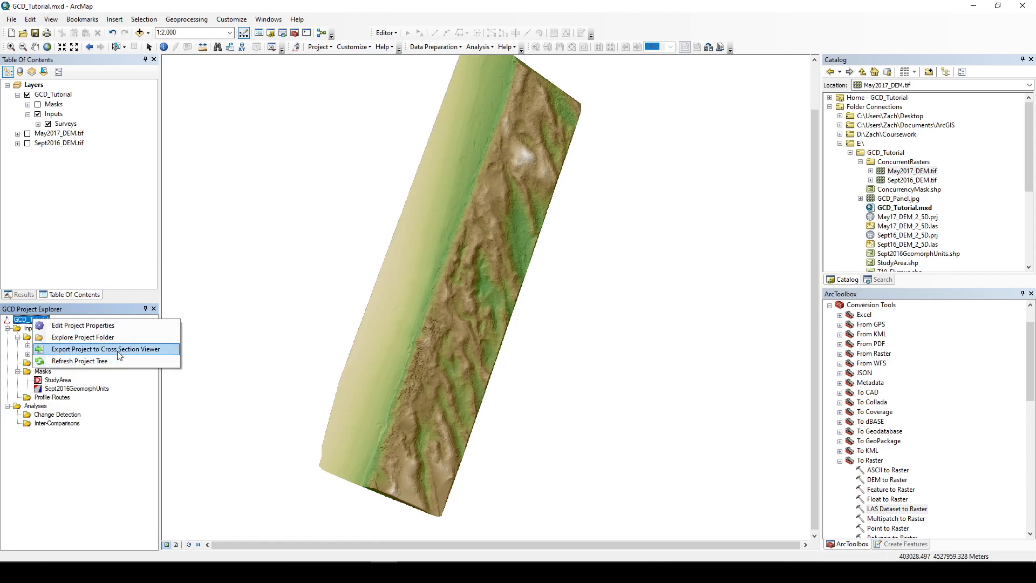
click(445, 2)
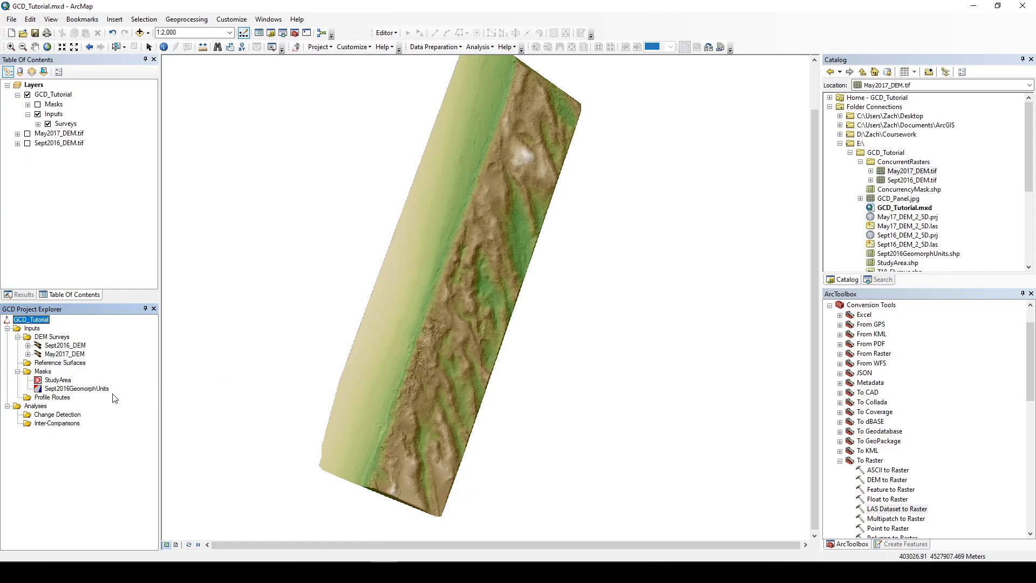
right_click(72, 416)
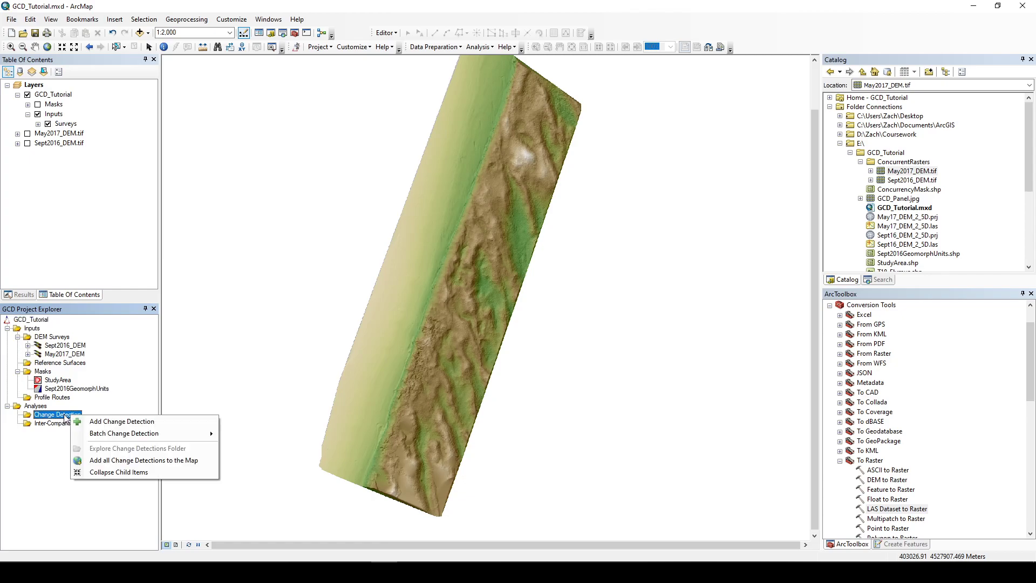
click(30, 409)
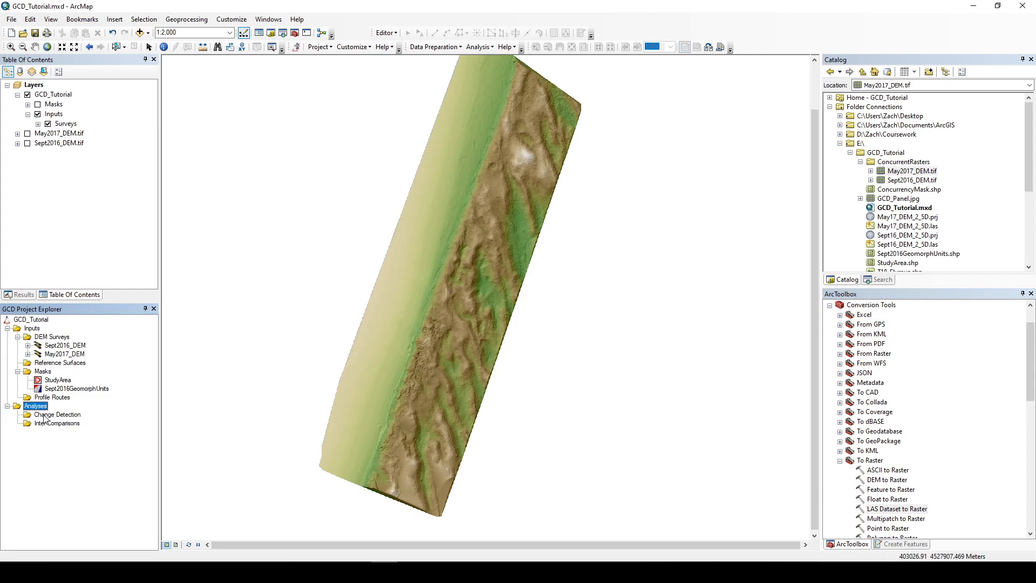
Step: Start a new change detection with May2017_DEM as the new surface and Sept2016_DEM as the old surface
right_click(50, 419)
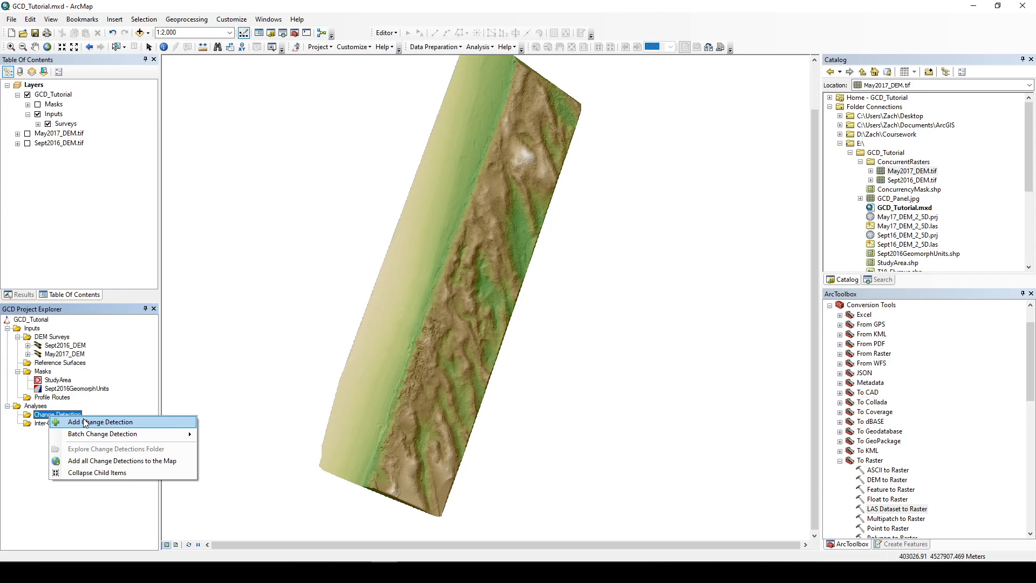
click(85, 422)
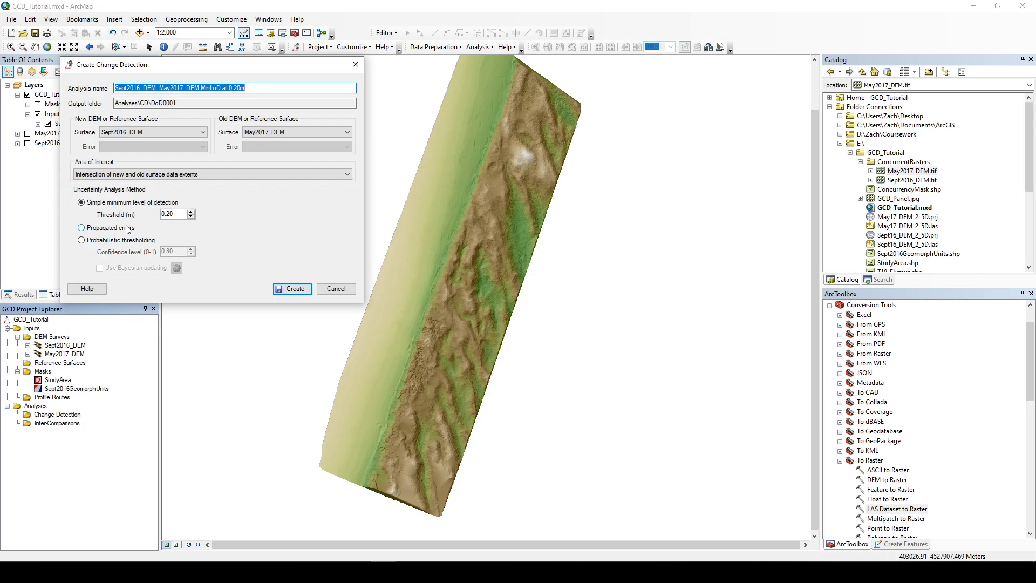
click(184, 134)
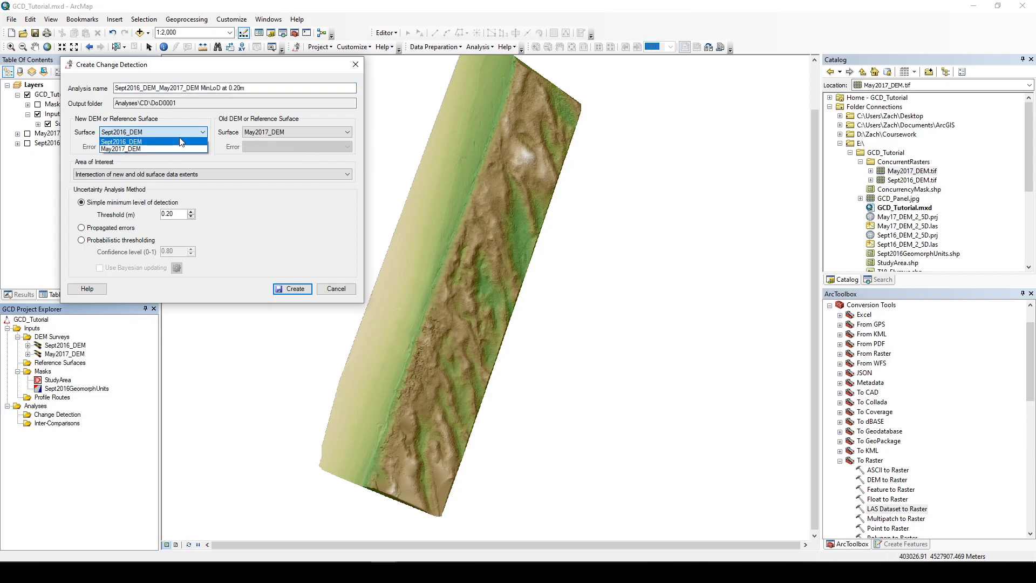
click(173, 149)
click(288, 132)
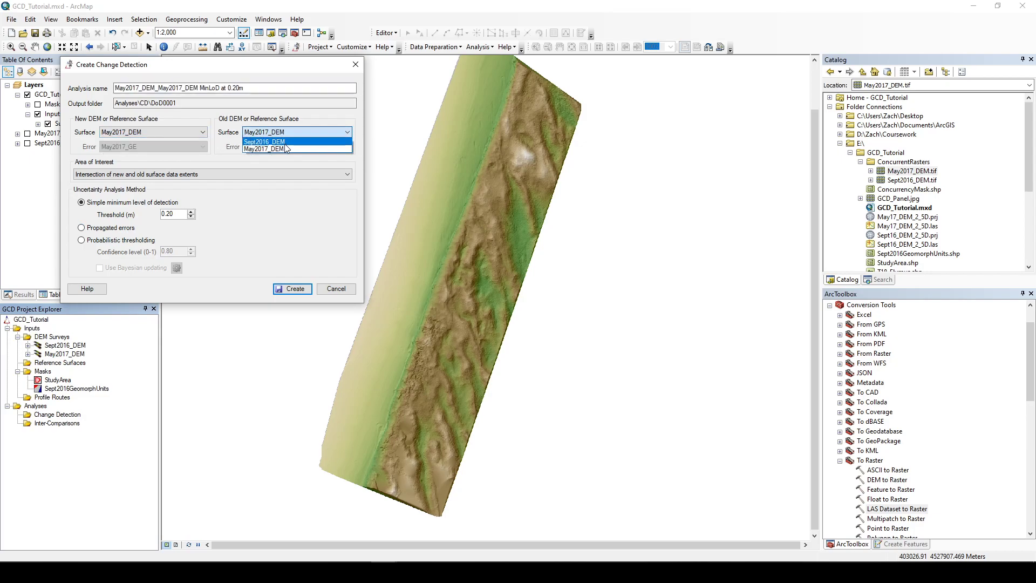
click(285, 142)
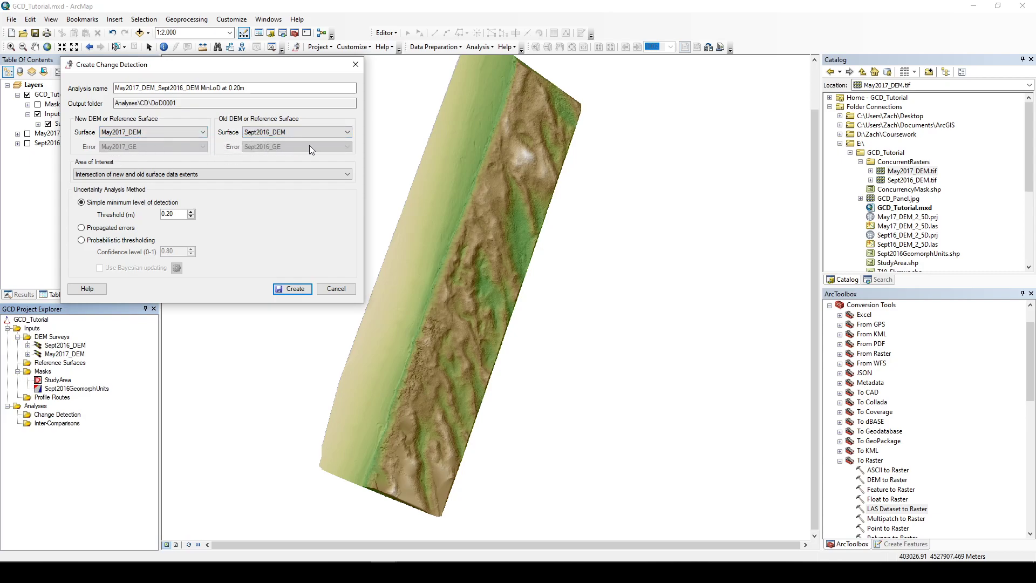
Step: Set the area of interest to StudyArea and use probabilistic thresholding at a 0.95 confidence level
click(158, 175)
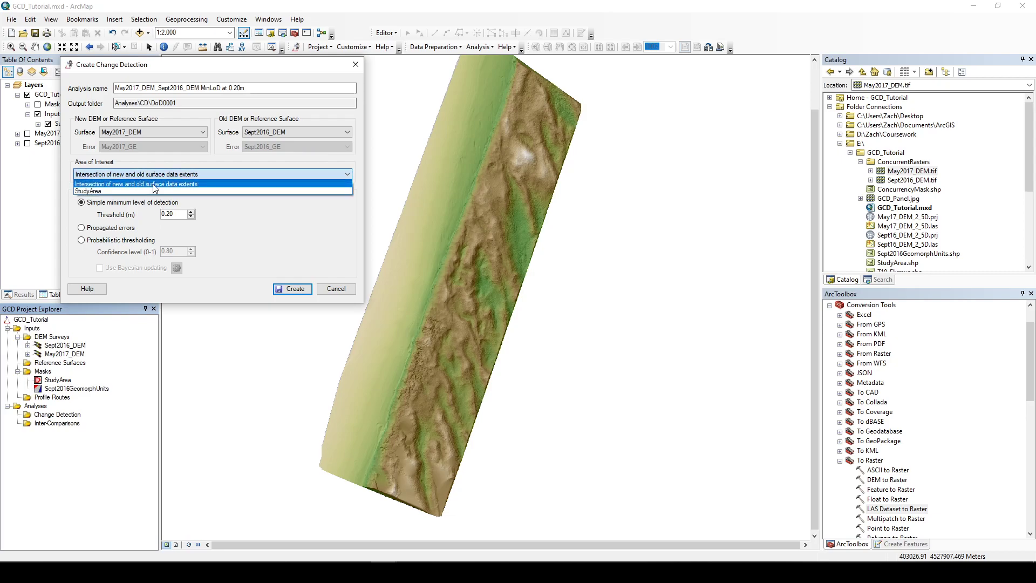
click(151, 192)
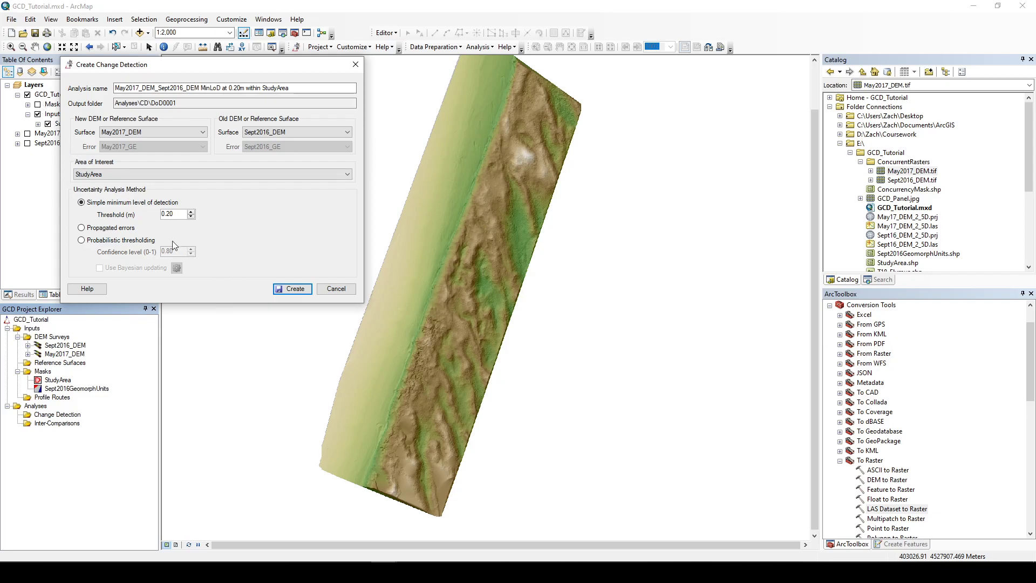
click(108, 240)
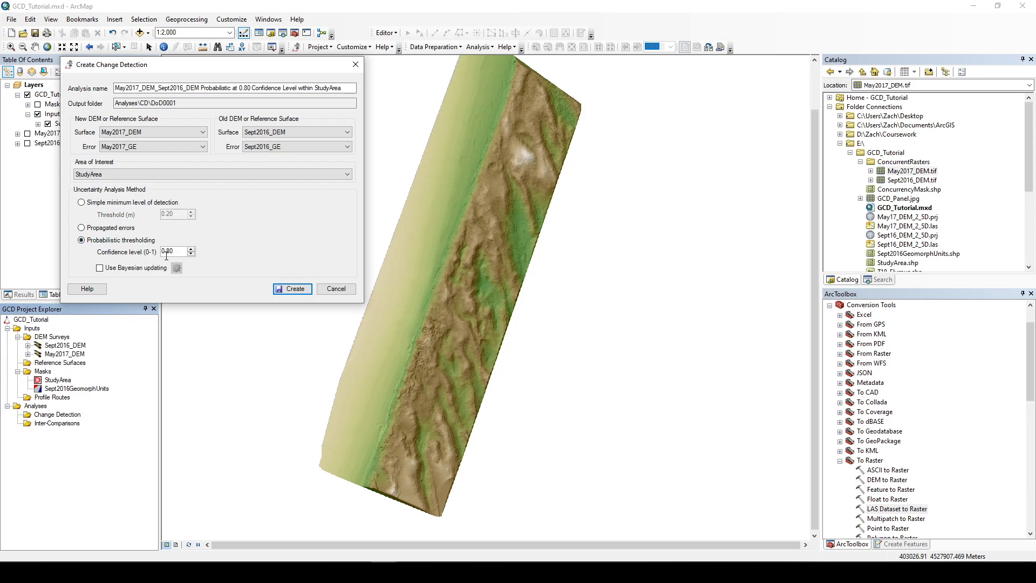
double_click(180, 252)
Step: Switch to the Lane, Westaway and Hicks 2003 PDF and examine the statistical significance section around Equation 12
mouse_move(438, 573)
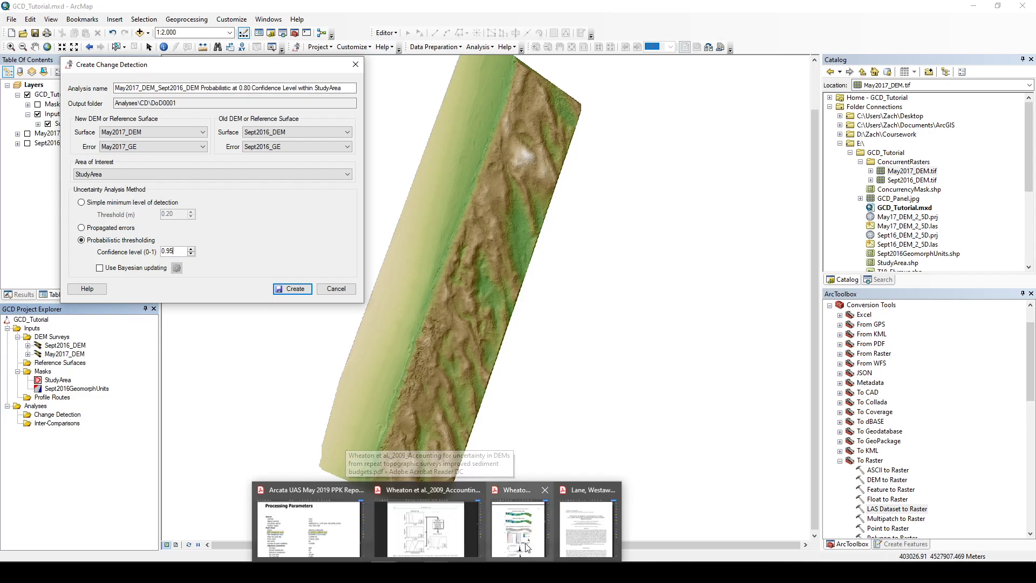
click(588, 526)
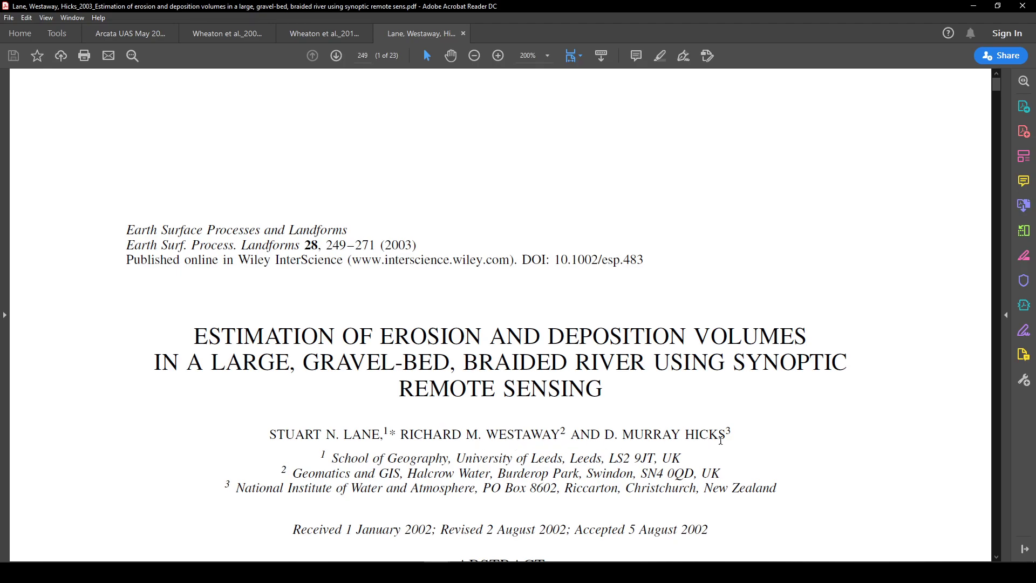
scroll(444, 363, down, 3)
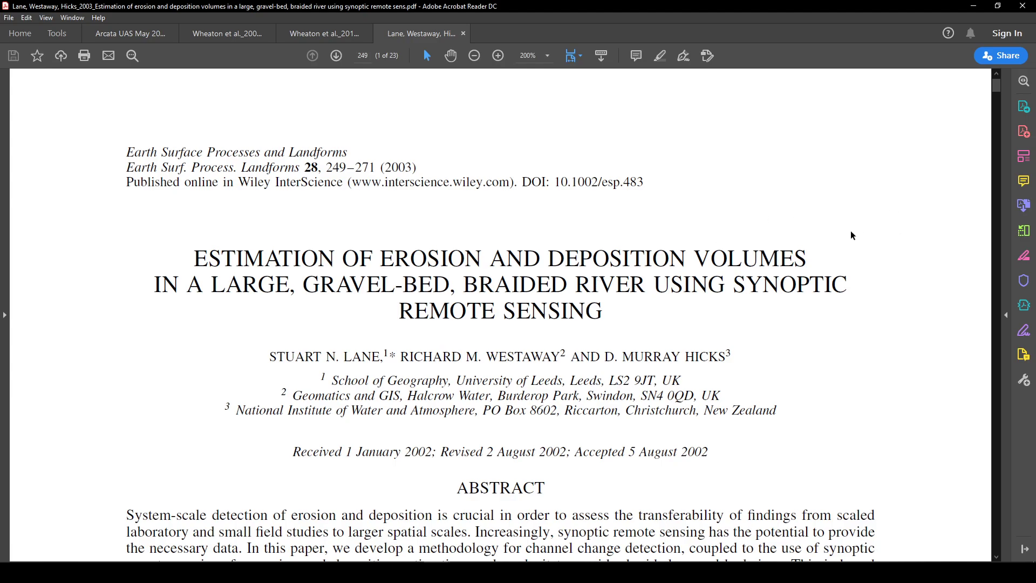
drag(997, 85, 999, 151)
scroll(921, 165, up, 1)
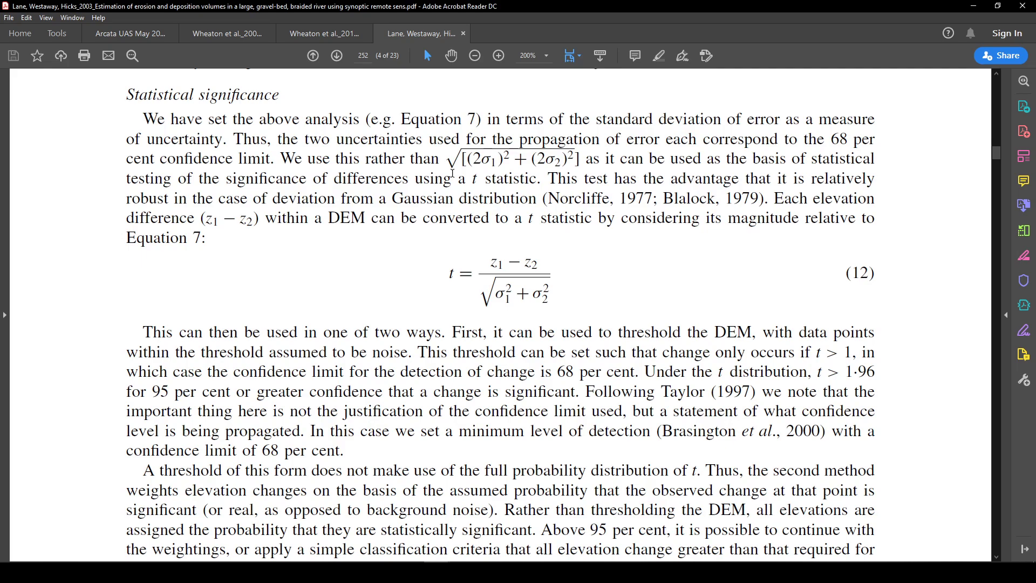
drag(451, 270, 548, 311)
click(554, 331)
drag(450, 269, 455, 271)
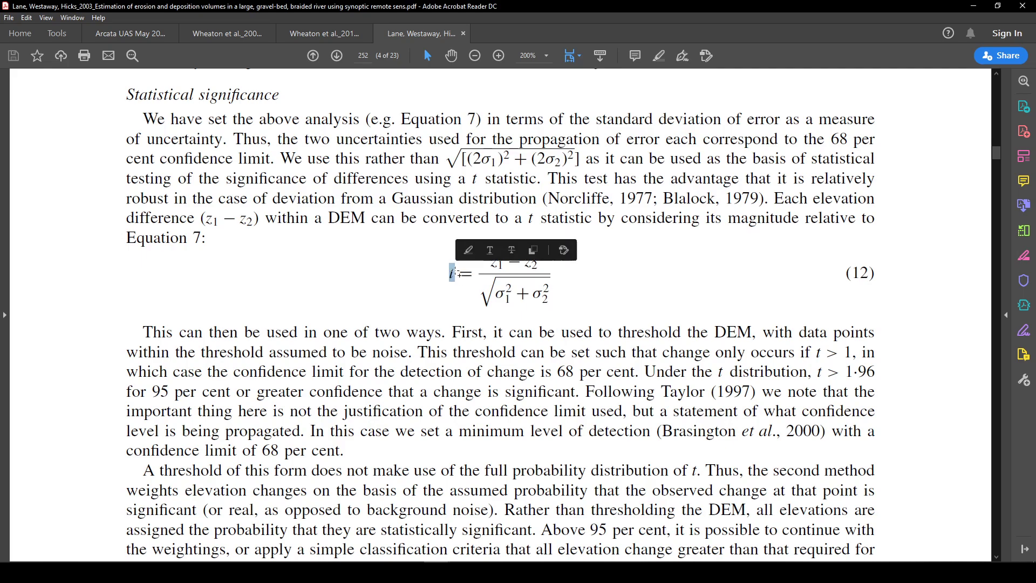
click(454, 273)
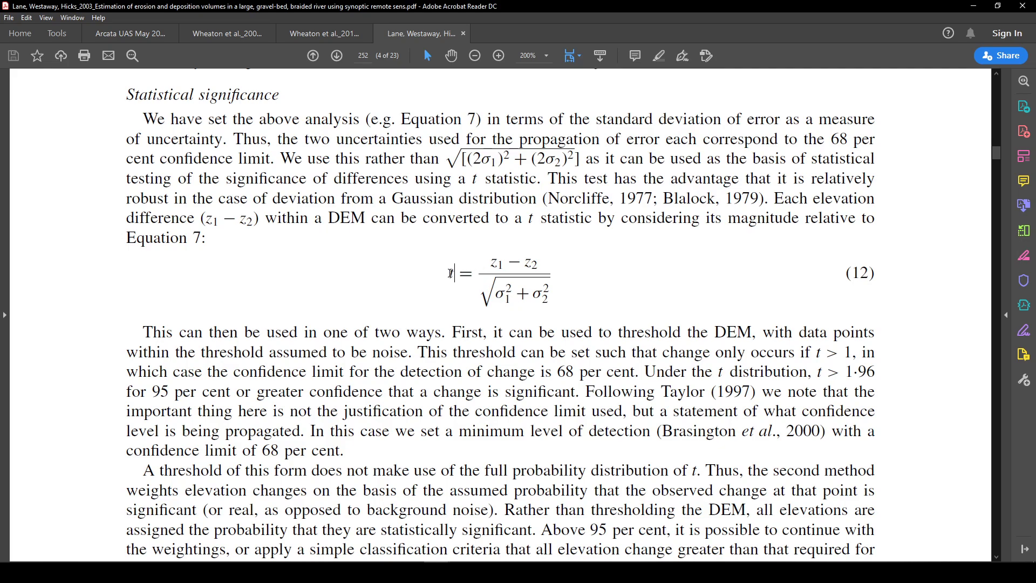
drag(449, 273, 457, 276)
Step: Zoom the PDF out to 100% and read through the error propagation pages before returning to ArcMap
click(475, 55)
click(475, 55)
scroll(506, 234, down, 10)
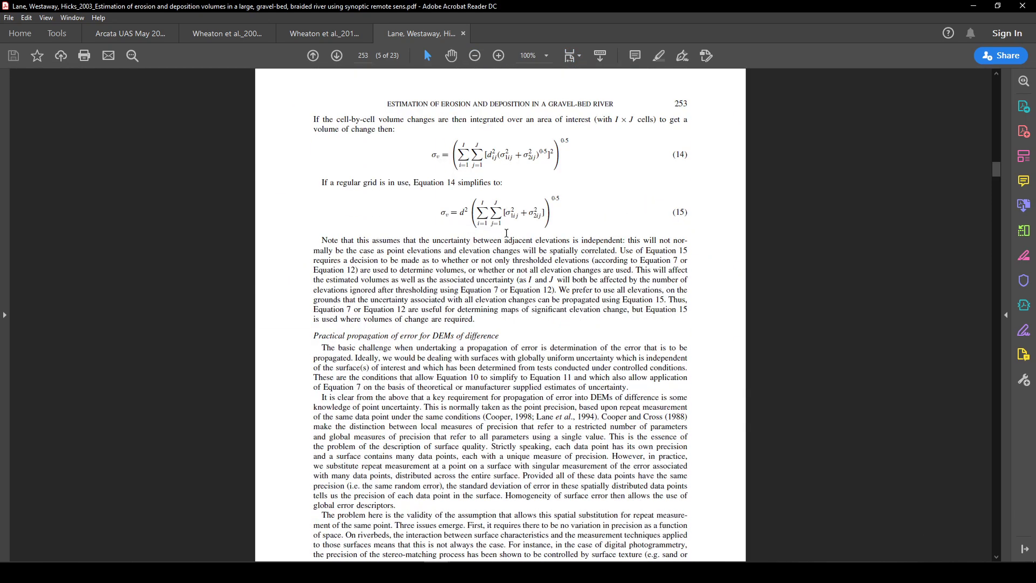
scroll(506, 233, down, 5)
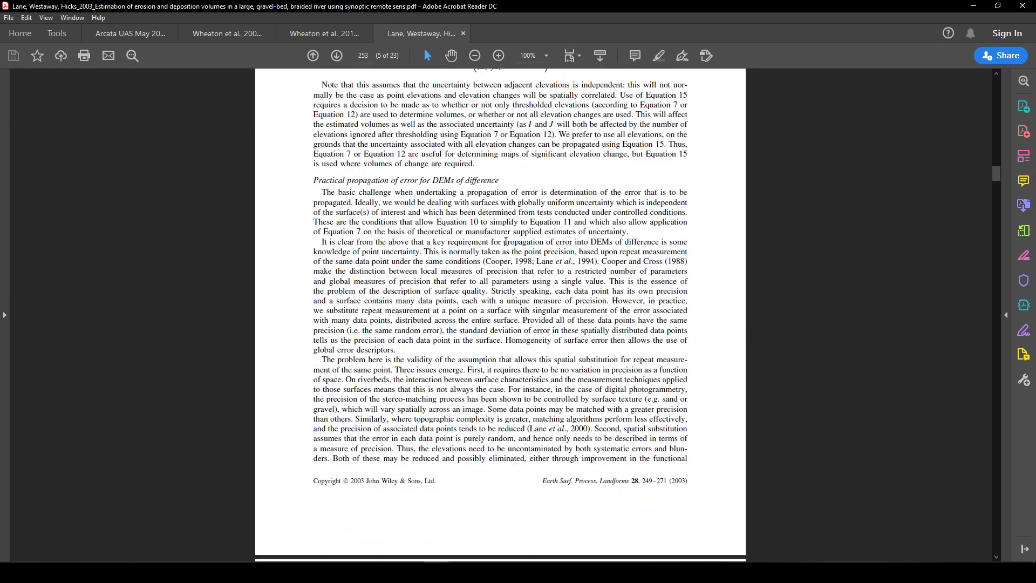
scroll(506, 242, down, 2)
scroll(504, 241, down, 6)
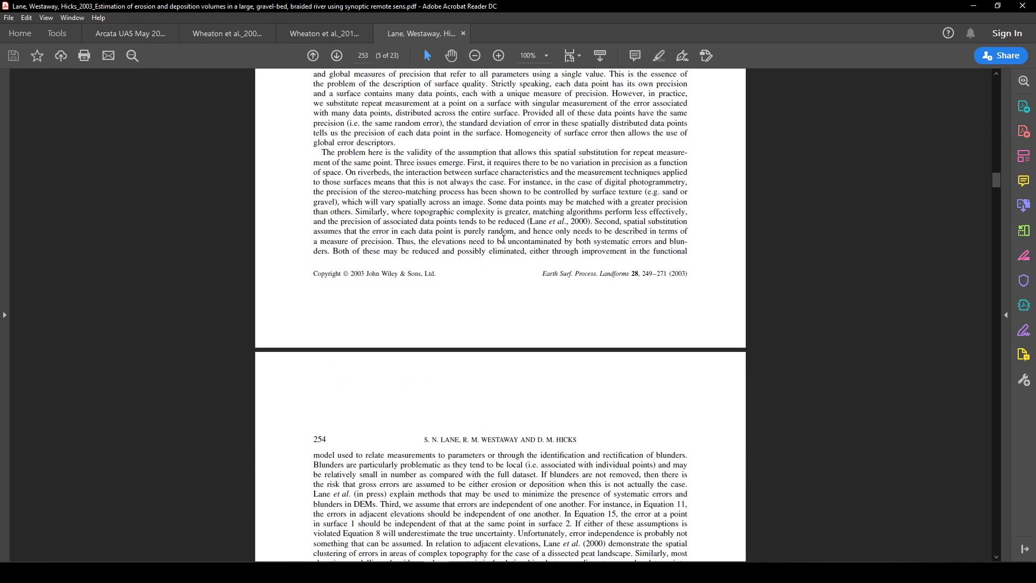
scroll(504, 238, down, 3)
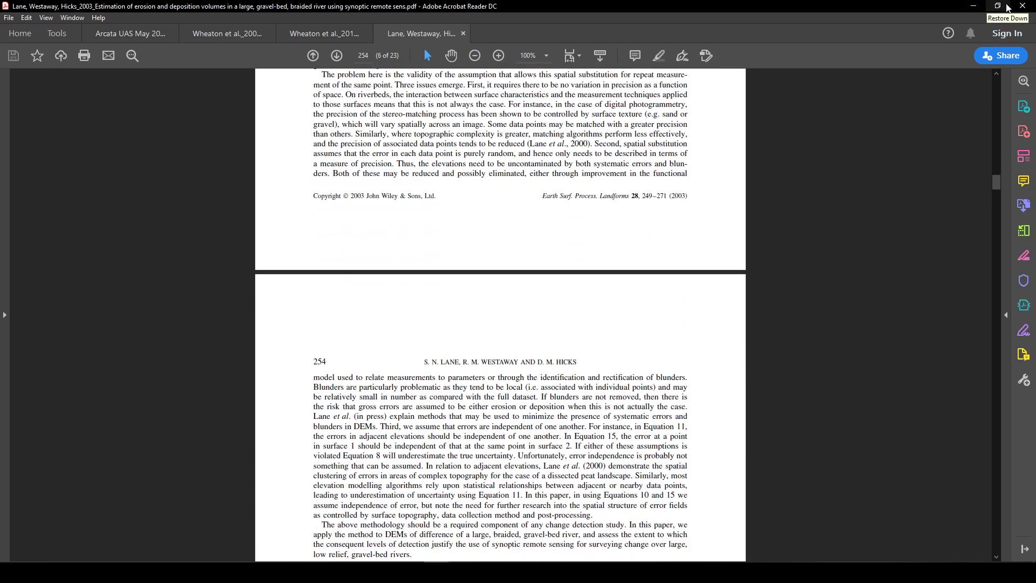
click(976, 7)
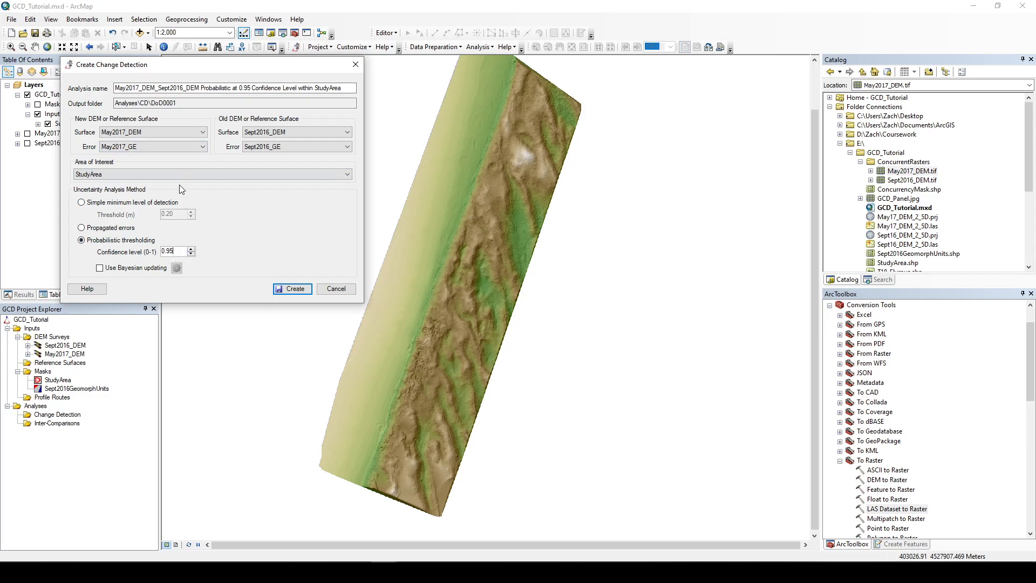
Step: Create the probabilistic change detection analysis and reposition its results window
click(296, 289)
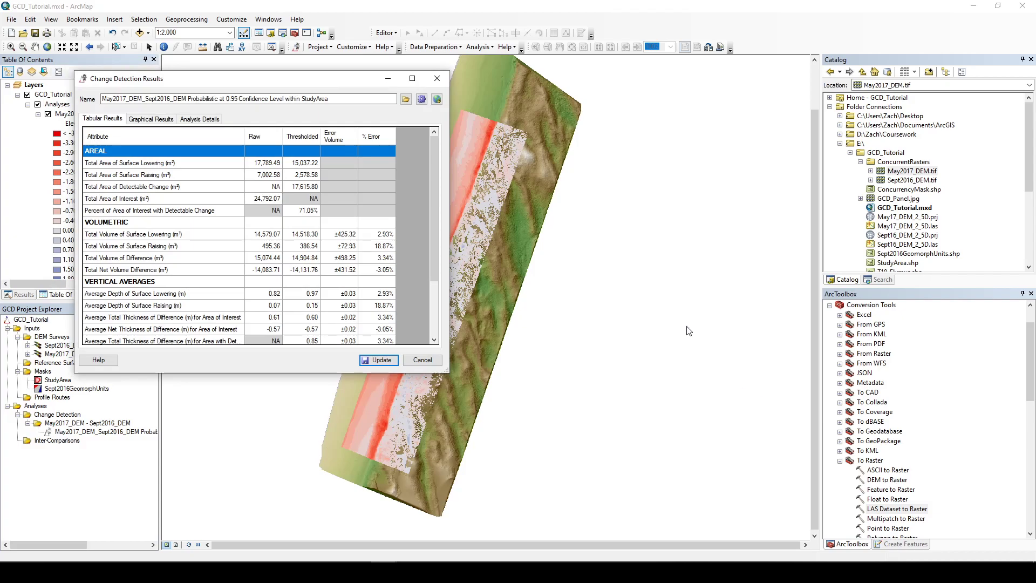
drag(351, 80, 819, 125)
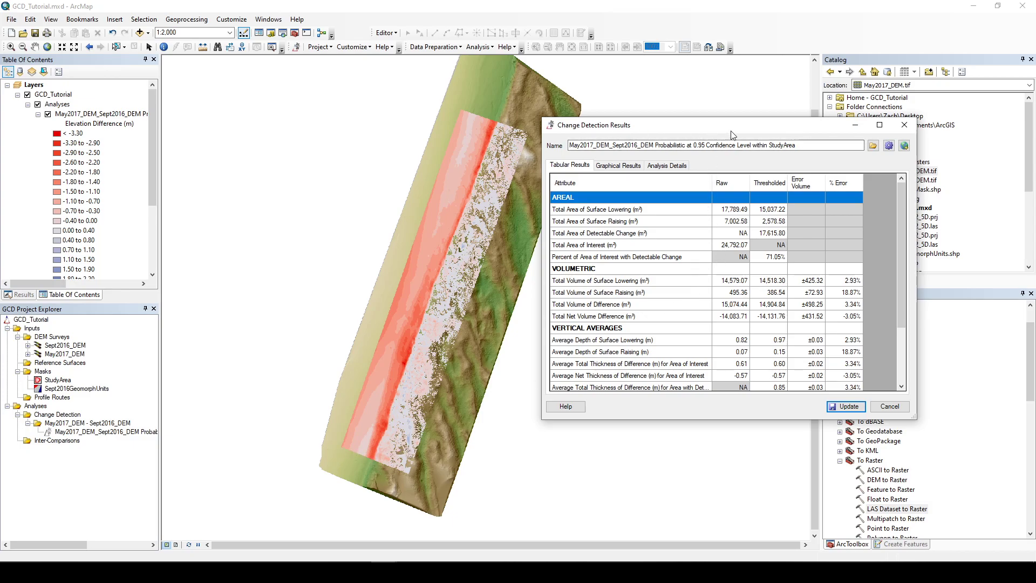
drag(734, 134, 447, 141)
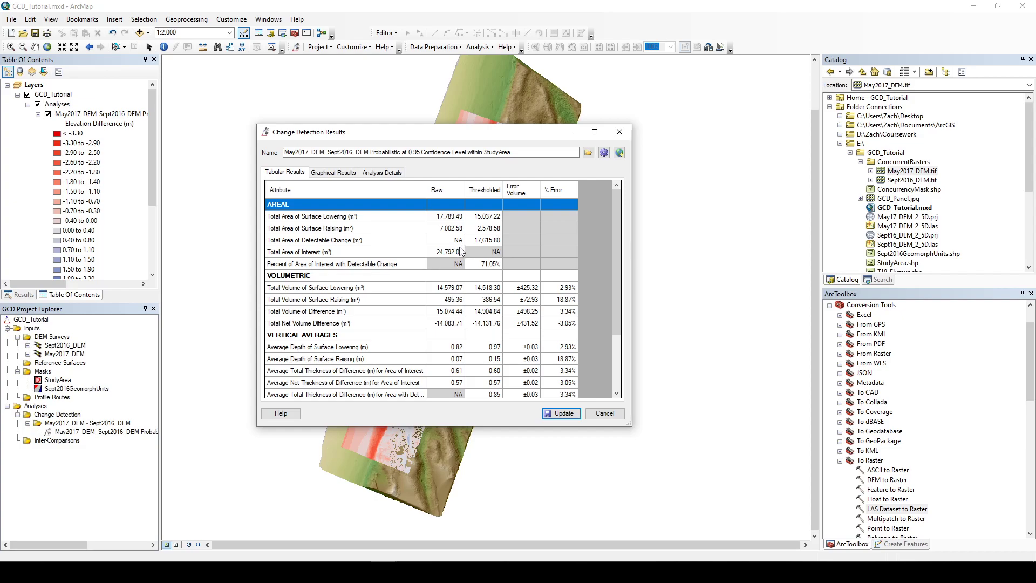
Step: Review the areal, volumetric and vertical average rows in the change detection tabular results
click(475, 240)
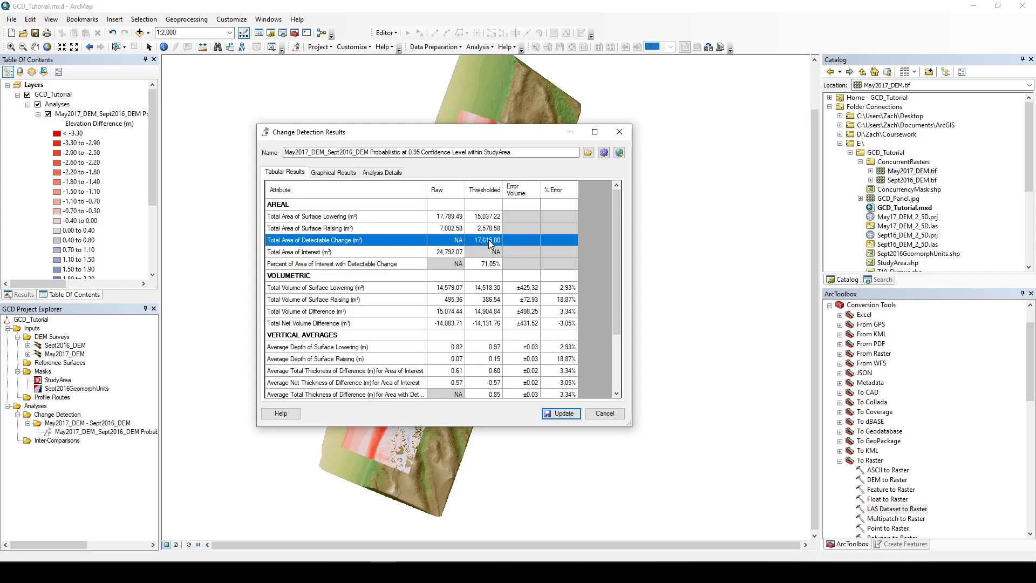
click(487, 312)
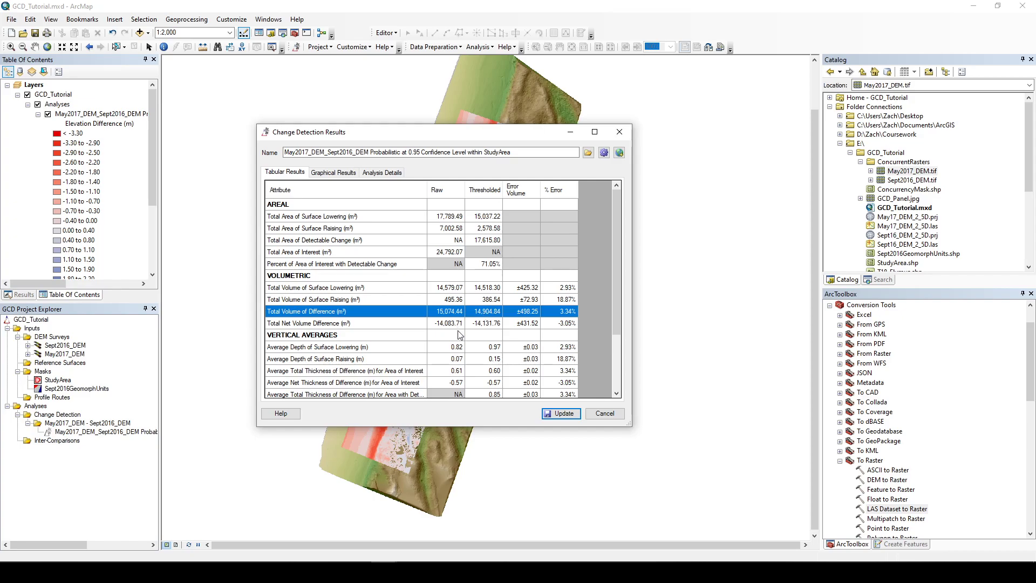
click(491, 326)
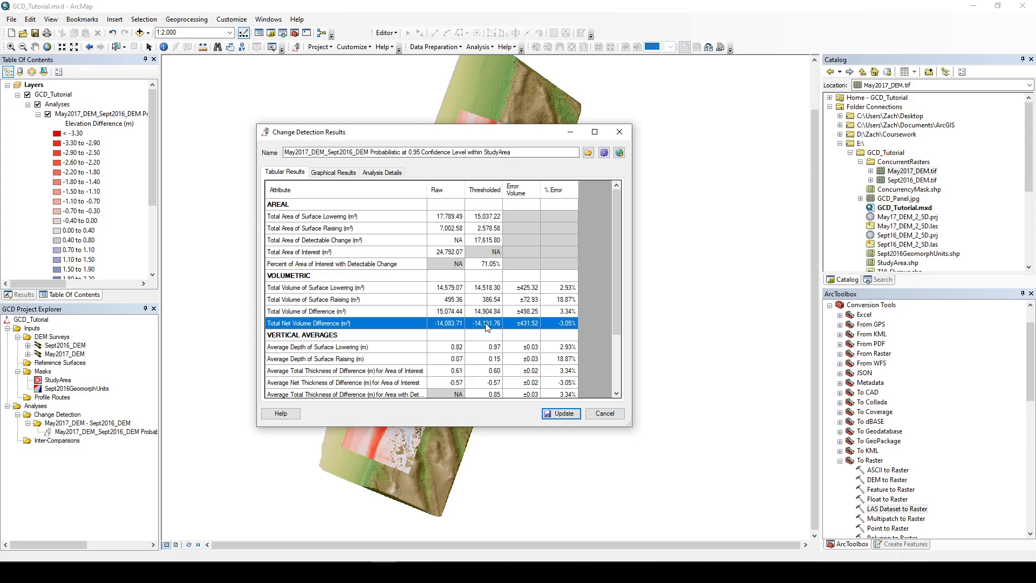
scroll(474, 251, down, 1)
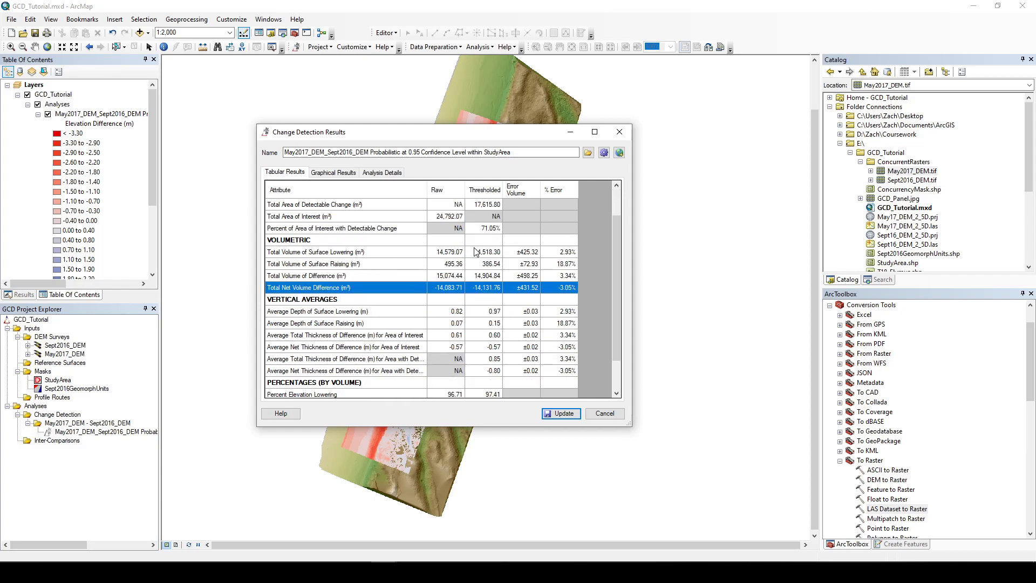
click(488, 373)
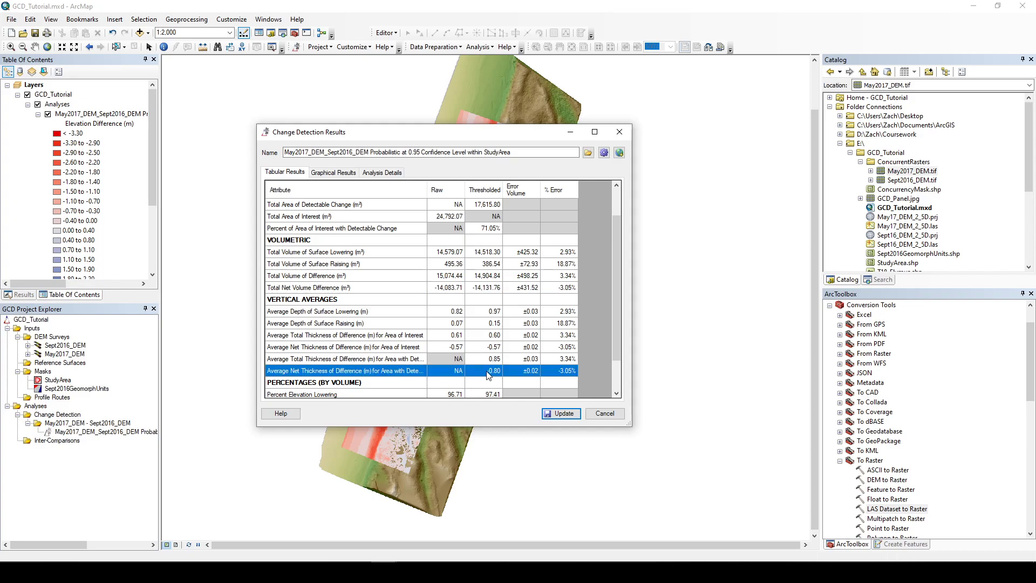
scroll(494, 340, up, 1)
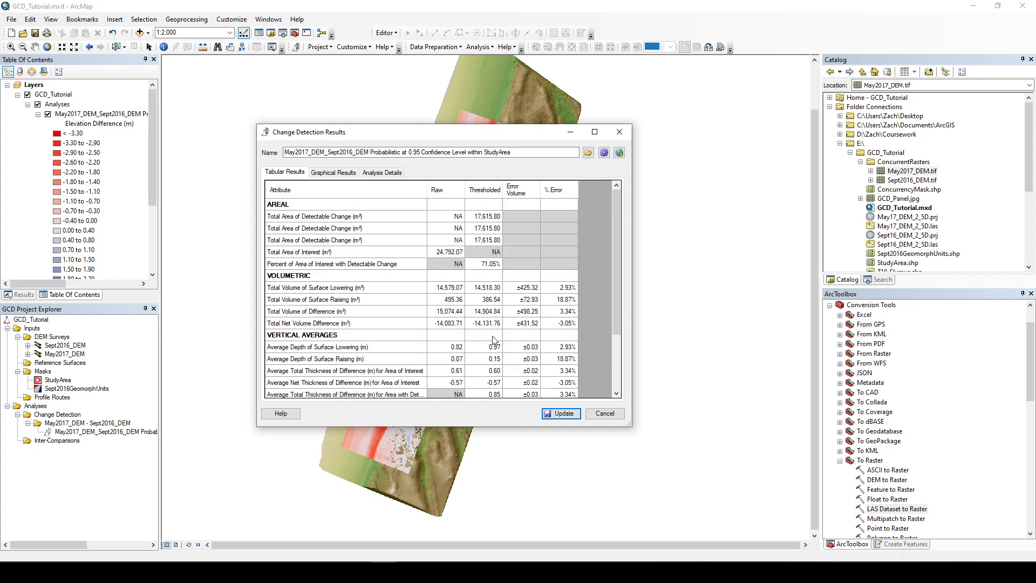
click(482, 239)
scroll(481, 244, down, 1)
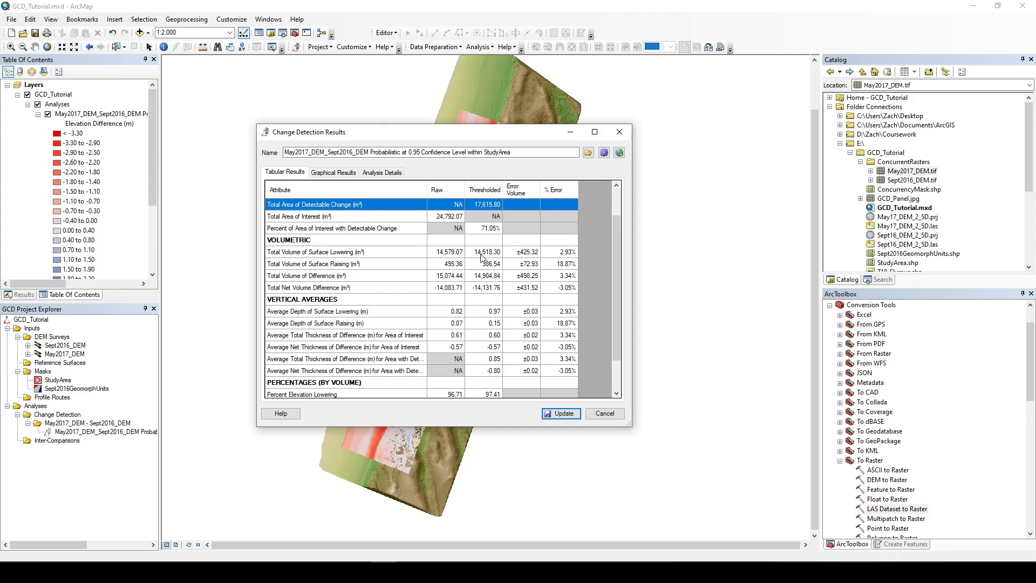
click(483, 289)
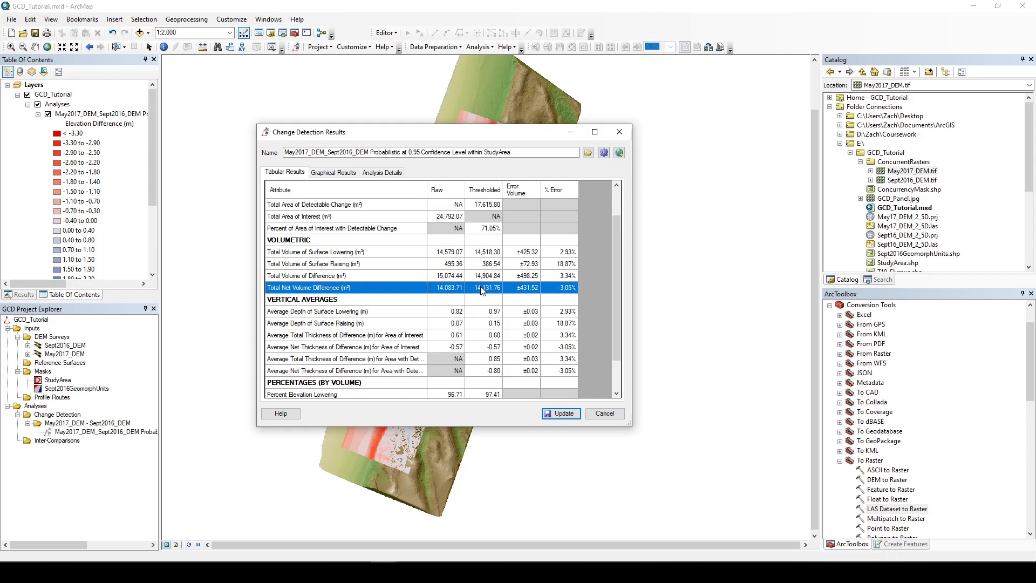
scroll(484, 292, down, 1)
click(492, 338)
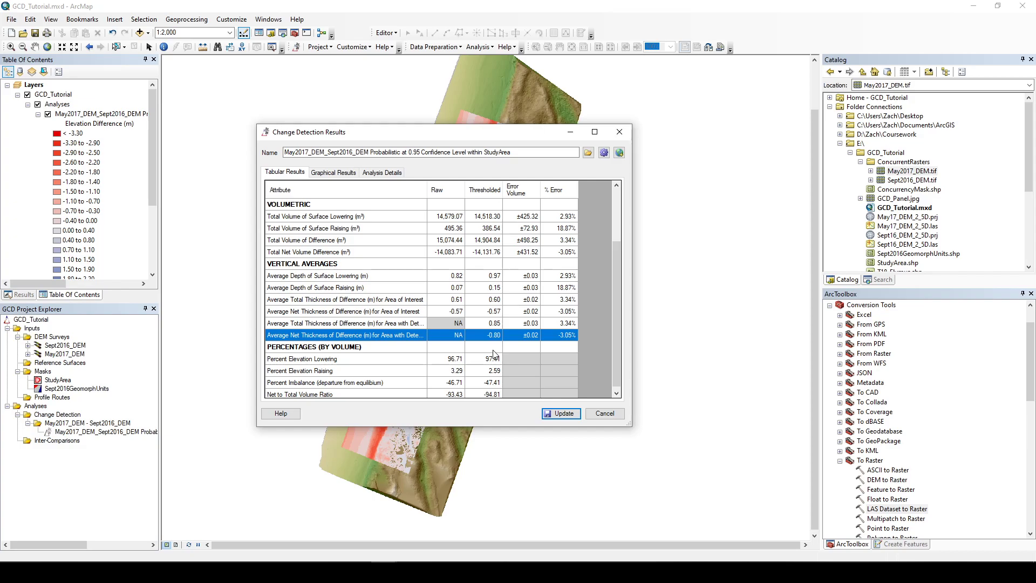
Step: Scroll the tabular results, switch to the graphical results and enlarge and reposition the results window
scroll(501, 306, down, 1)
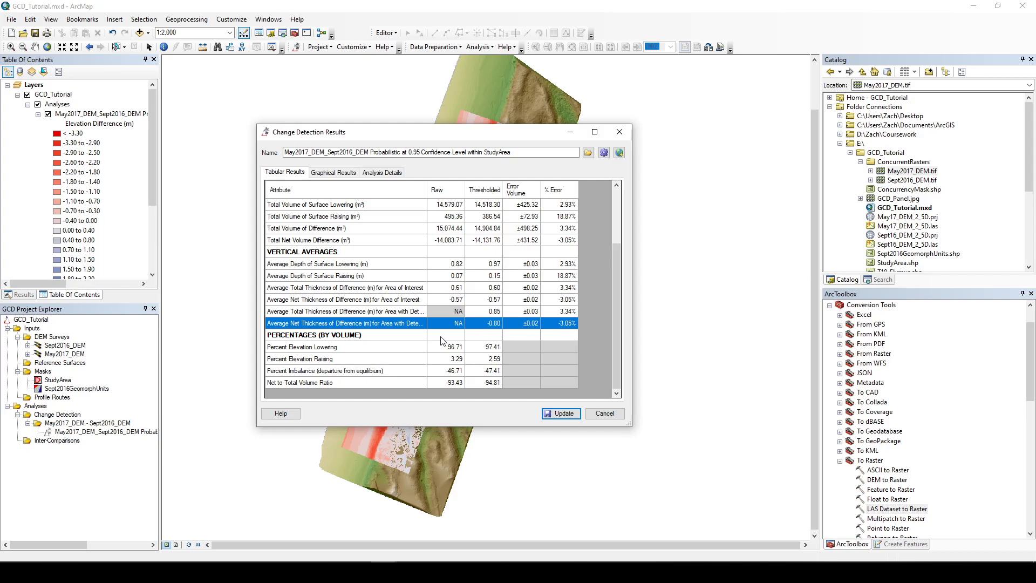
click(341, 178)
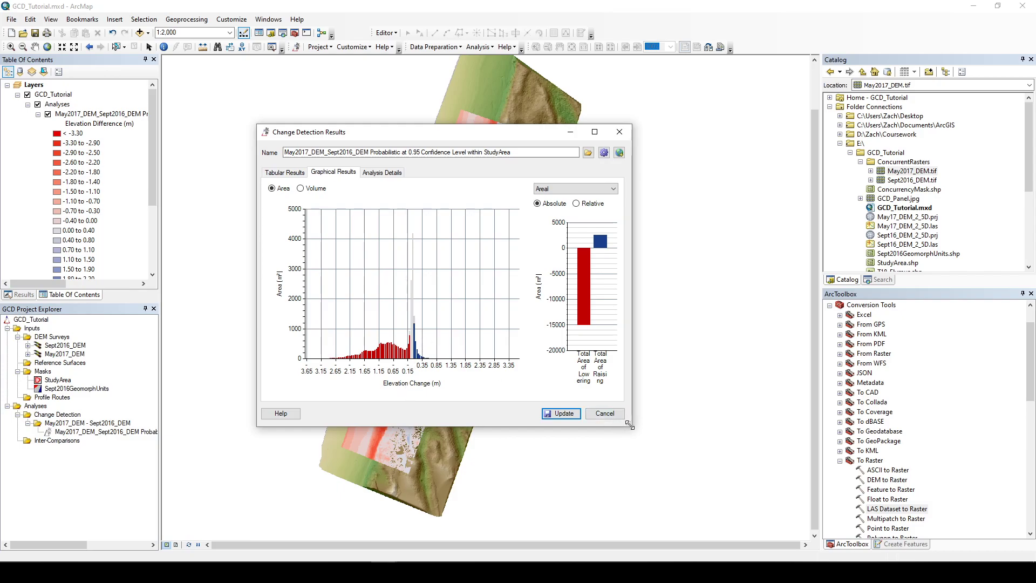
drag(629, 424, 810, 534)
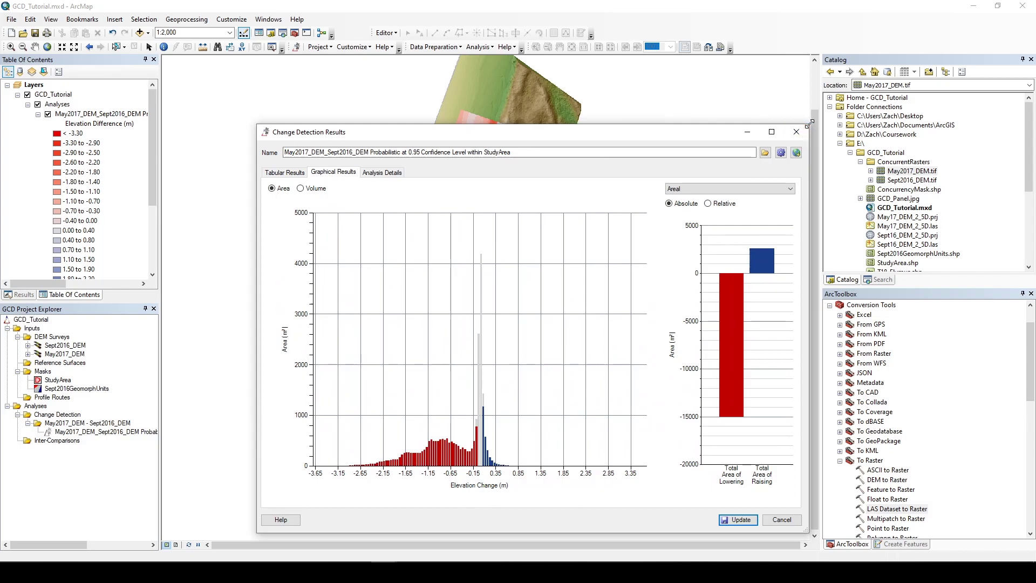
drag(811, 121, 908, 21)
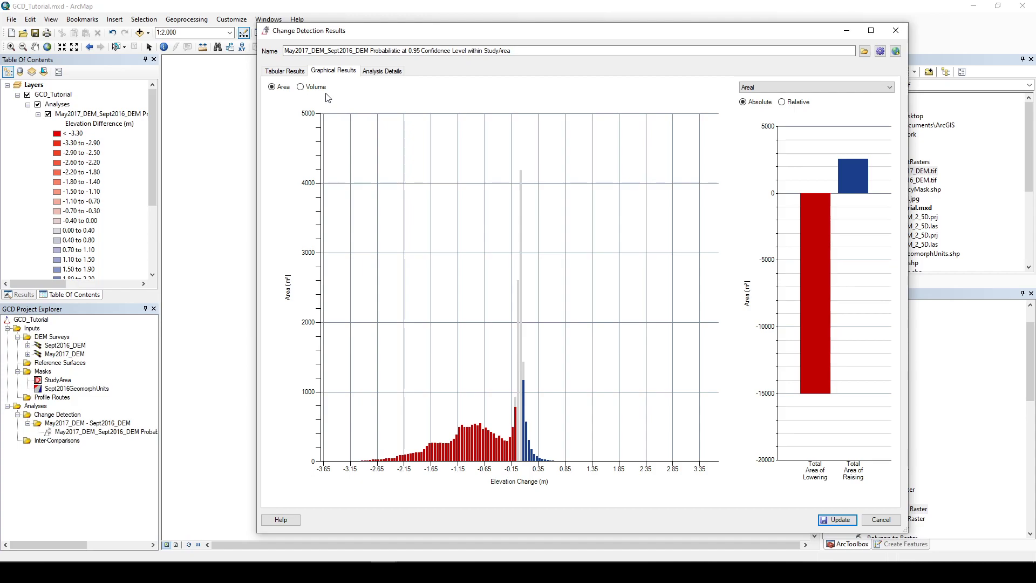
Step: Toggle the histogram between Area and Volume, and switch the bar chart to Volumetric and Vertical Averages
click(301, 87)
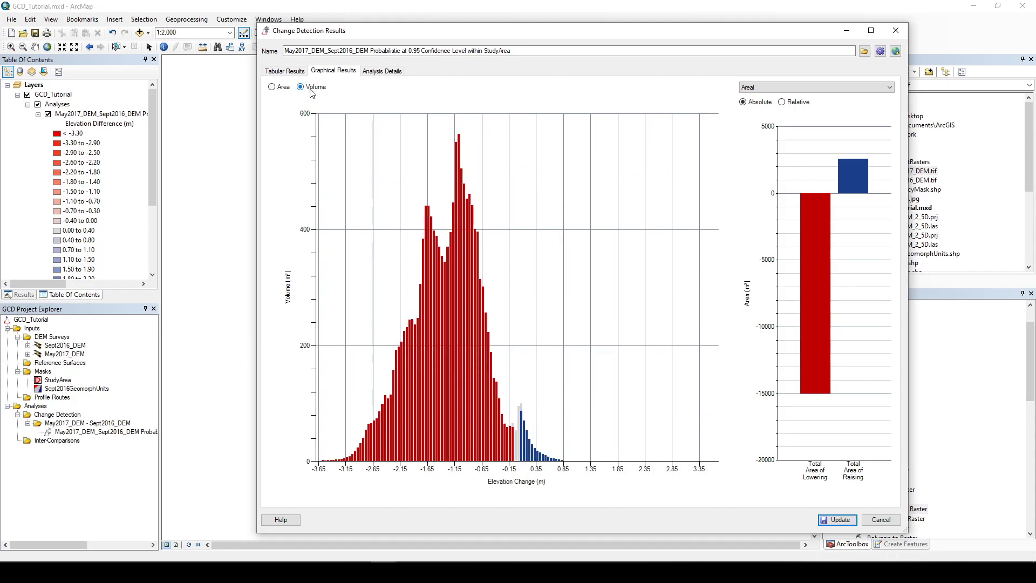
click(282, 90)
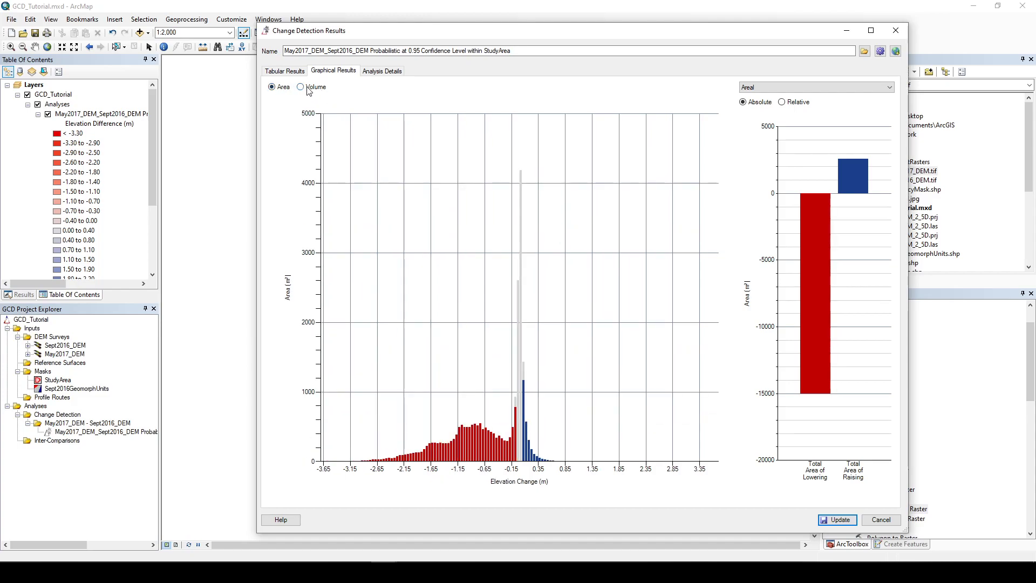
click(300, 87)
click(774, 88)
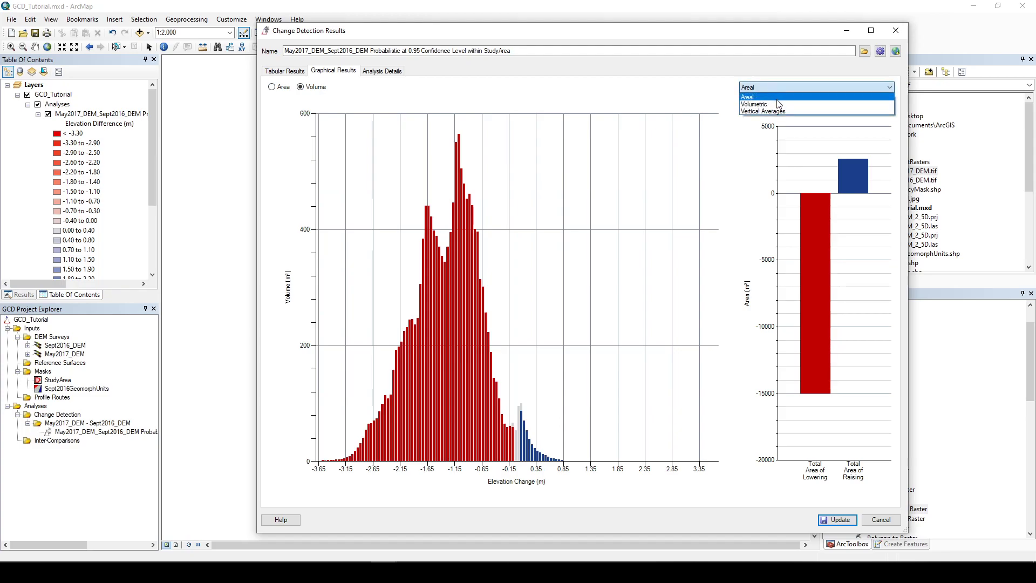
click(777, 103)
click(778, 90)
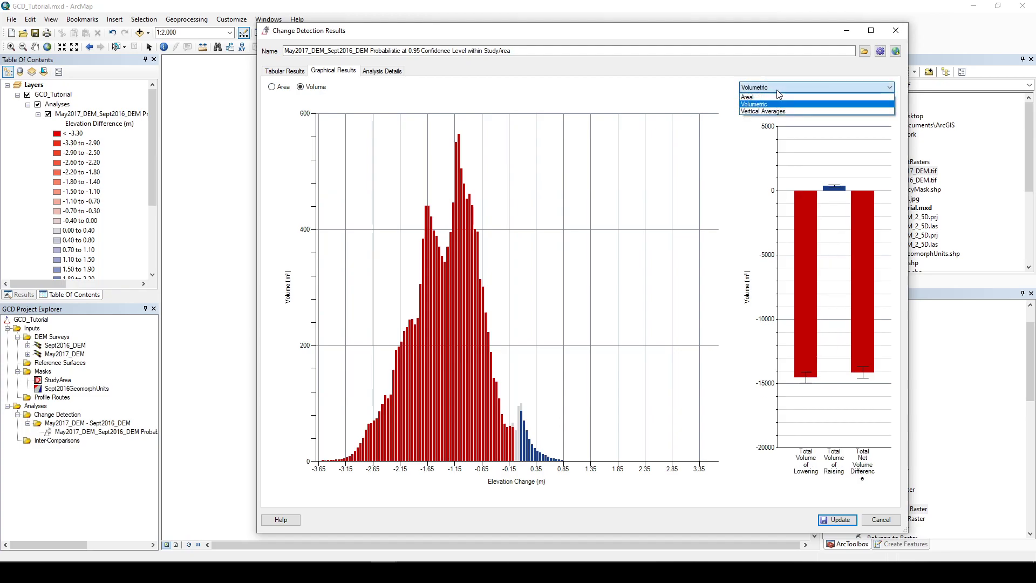
click(775, 111)
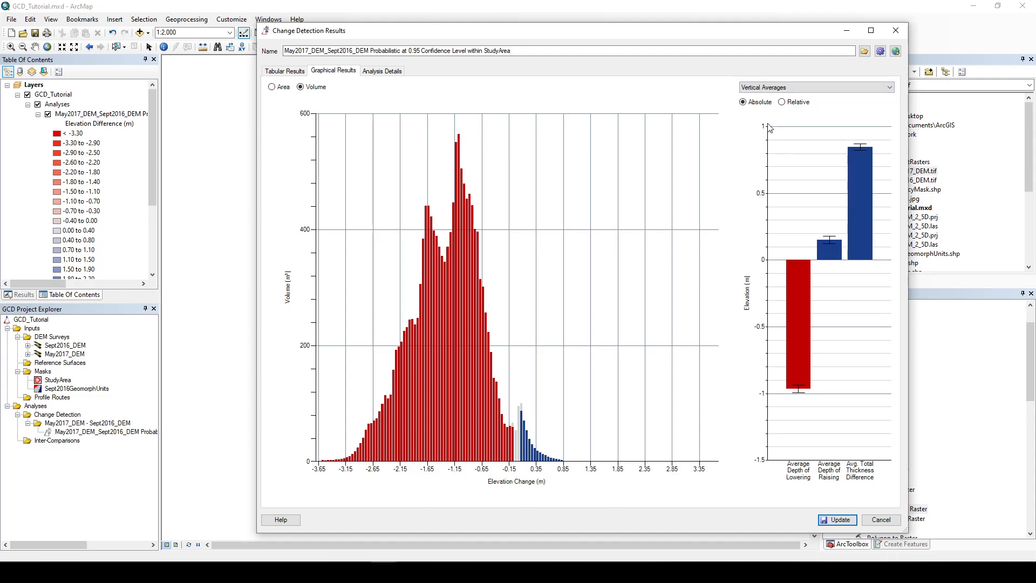
Step: Review the analysis details of the change detection and close the results window
click(392, 72)
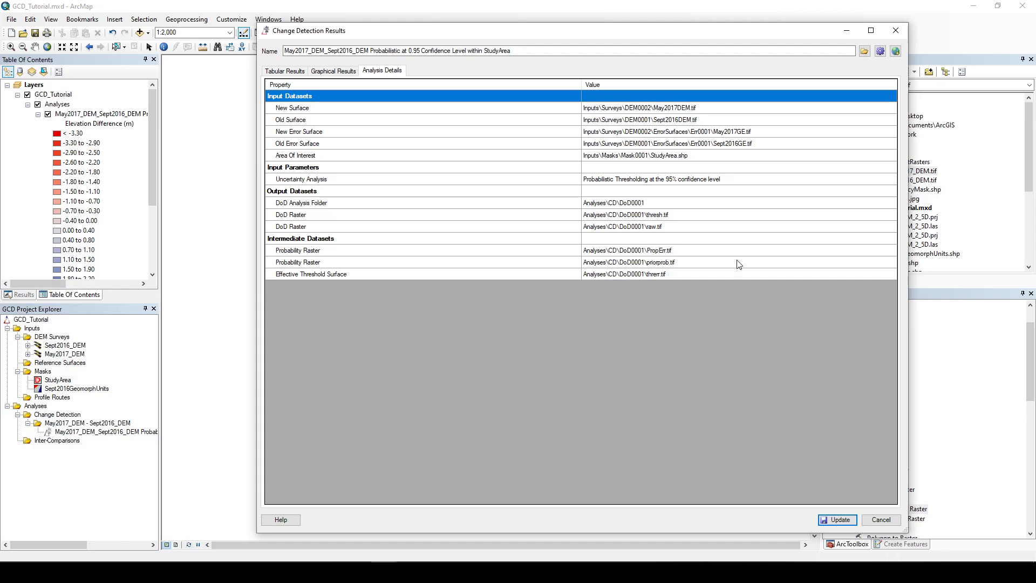
click(896, 30)
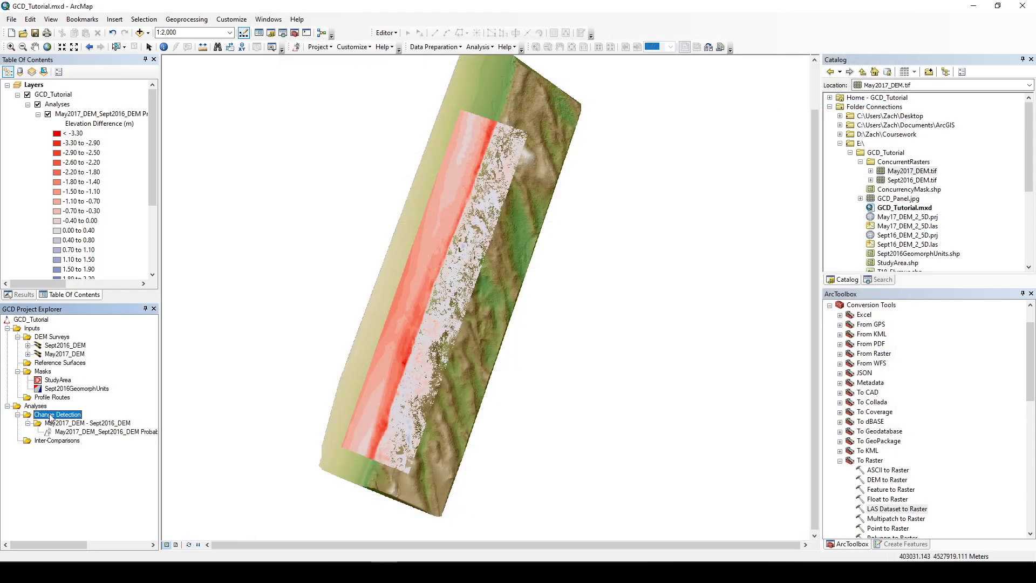
Step: Reopen the change detection results from the probabilistic DoD entry in the GCD project explorer, then close them
right_click(82, 434)
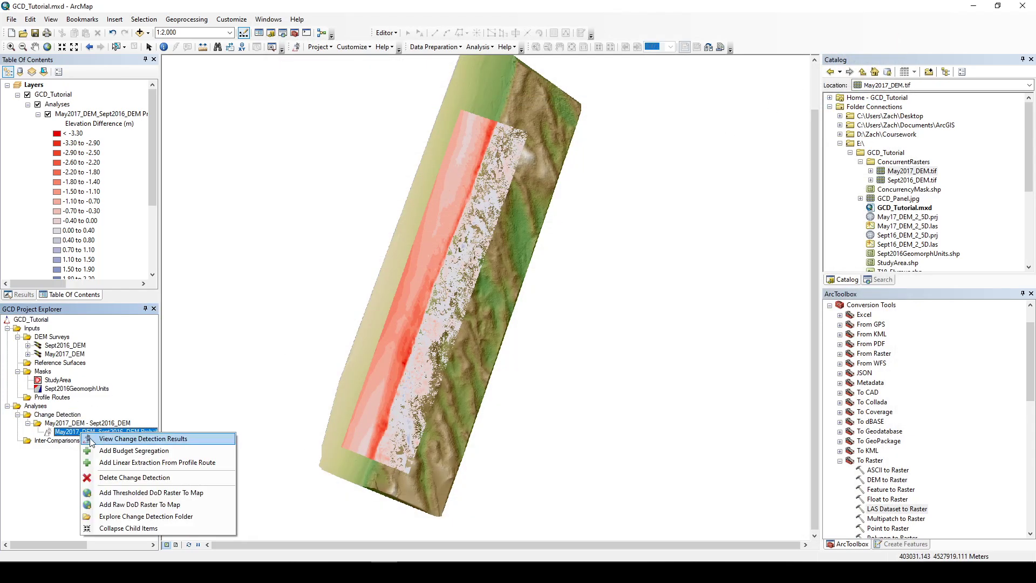
click(69, 435)
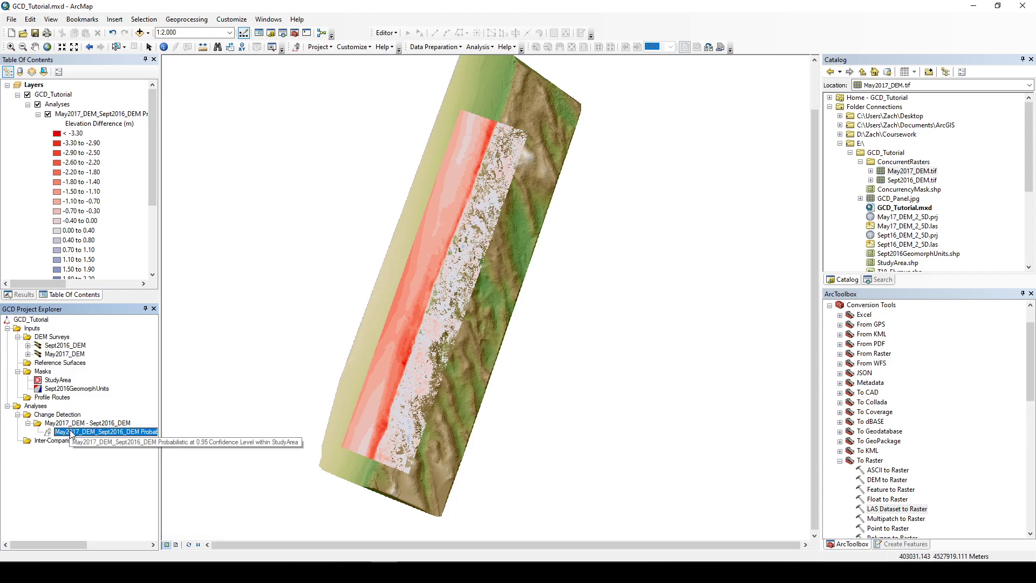
right_click(71, 435)
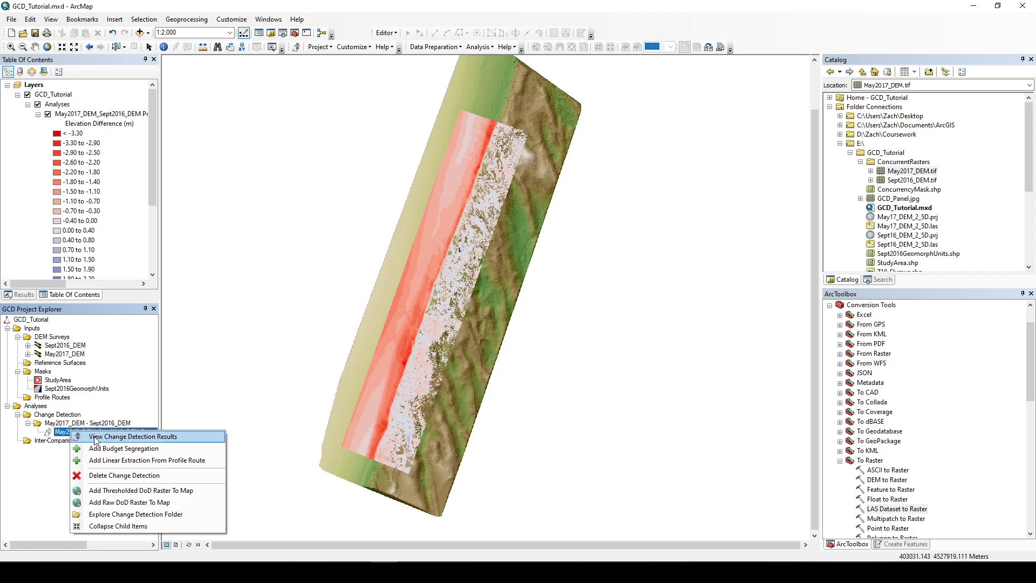
click(96, 438)
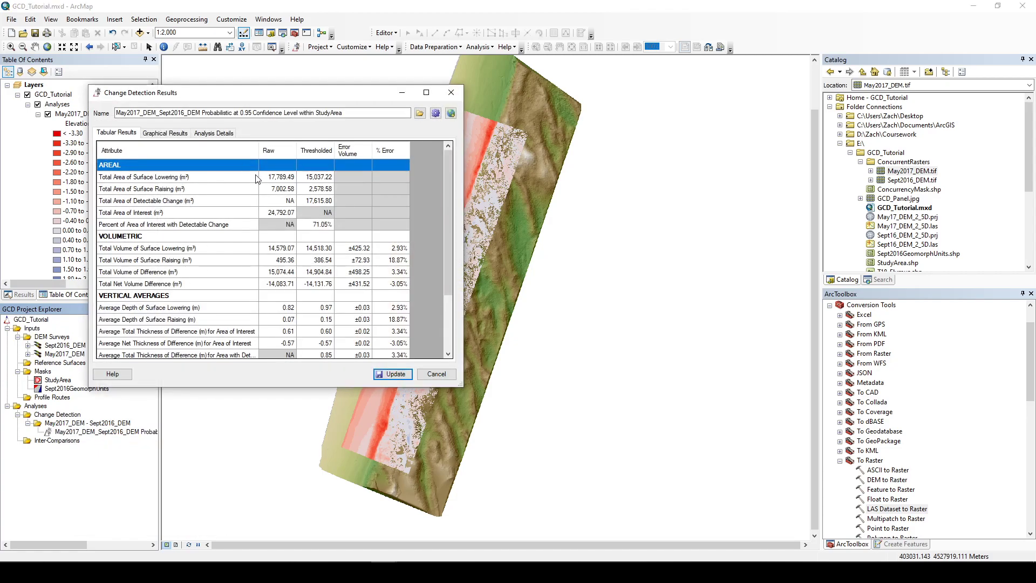
click(451, 94)
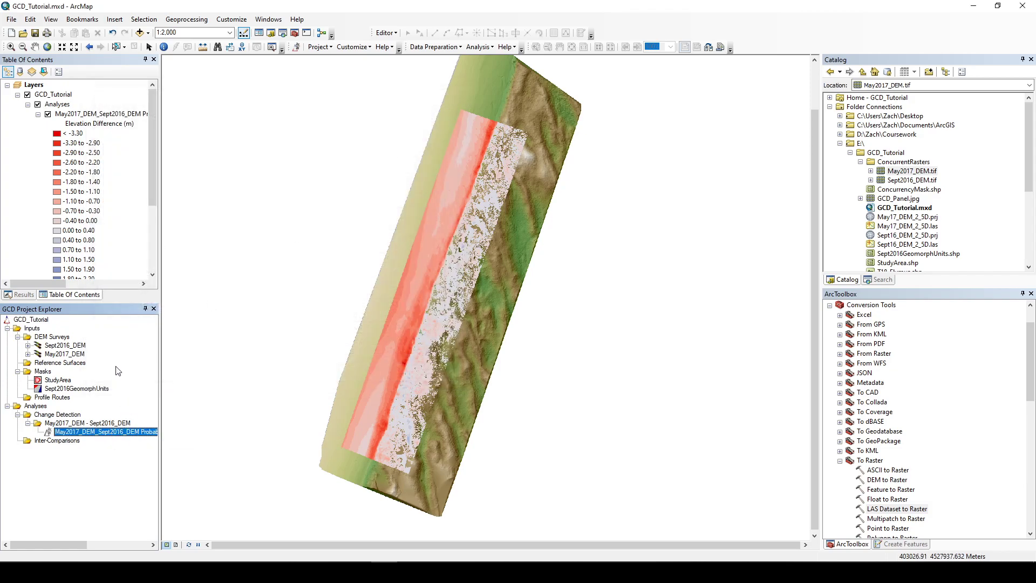
Step: Add a budget segregation to the probabilistic DoD using the Sept2016GeomorphUnits regular mask
click(53, 389)
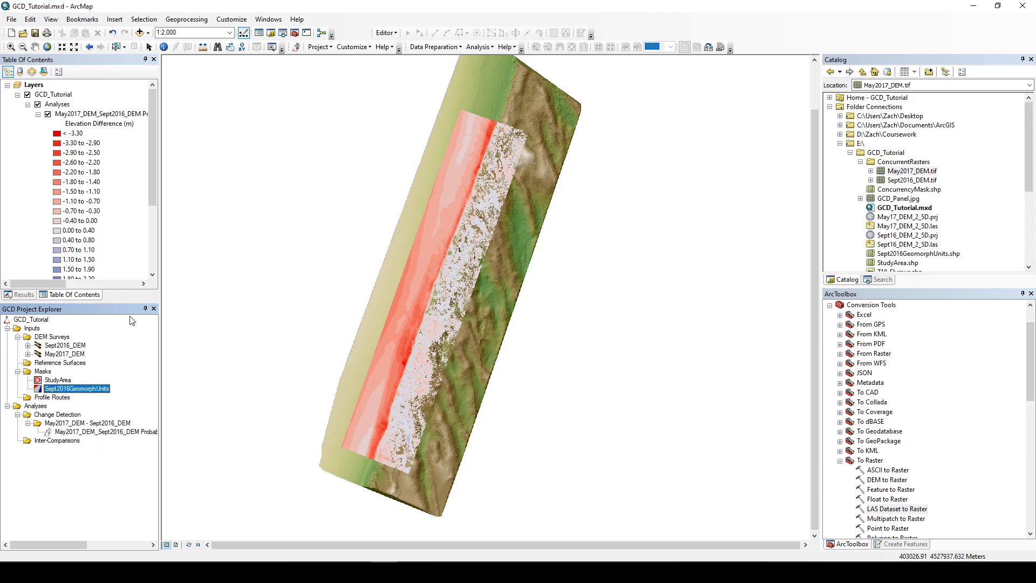
right_click(109, 436)
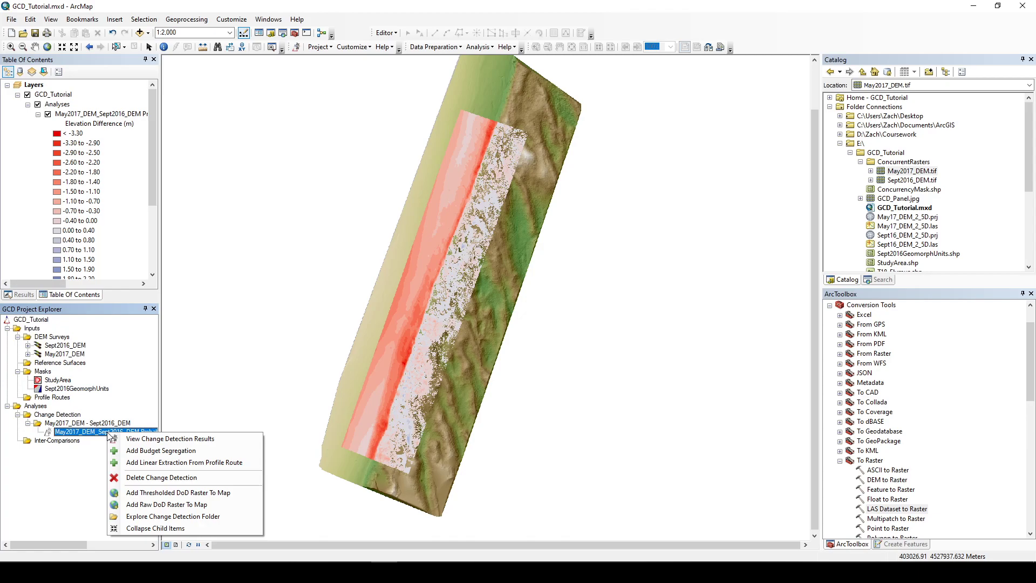
click(151, 451)
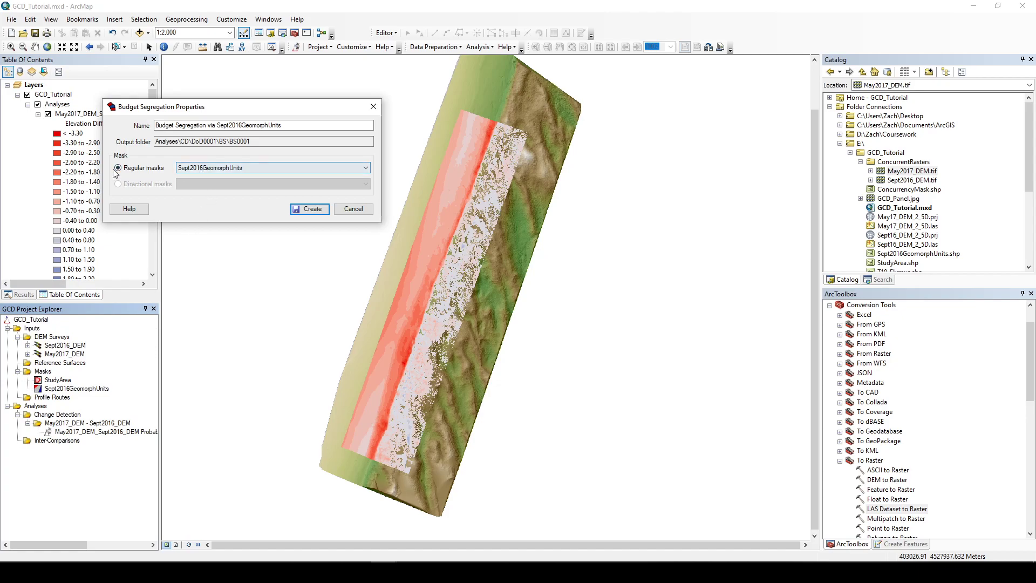
click(203, 169)
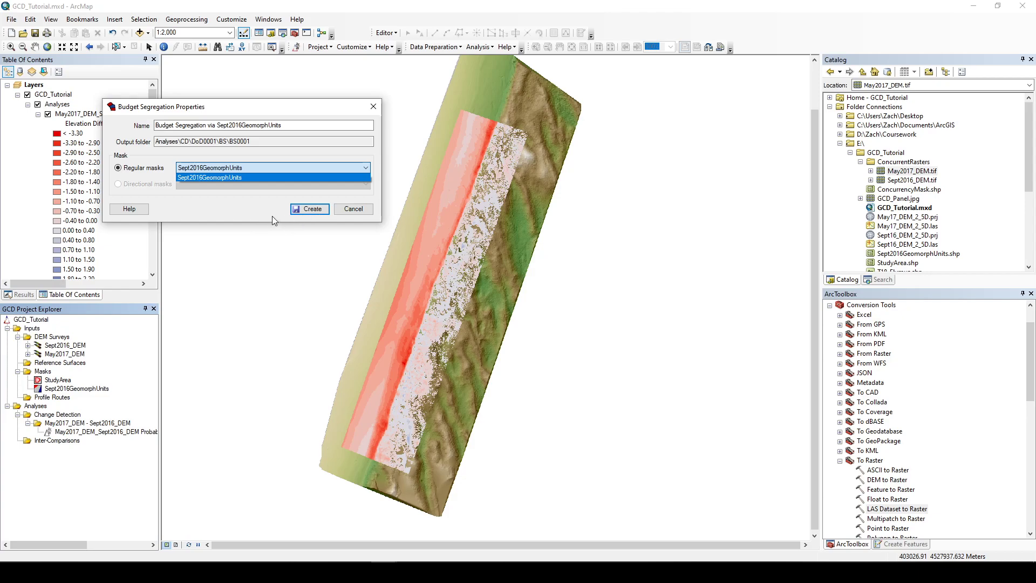
click(188, 167)
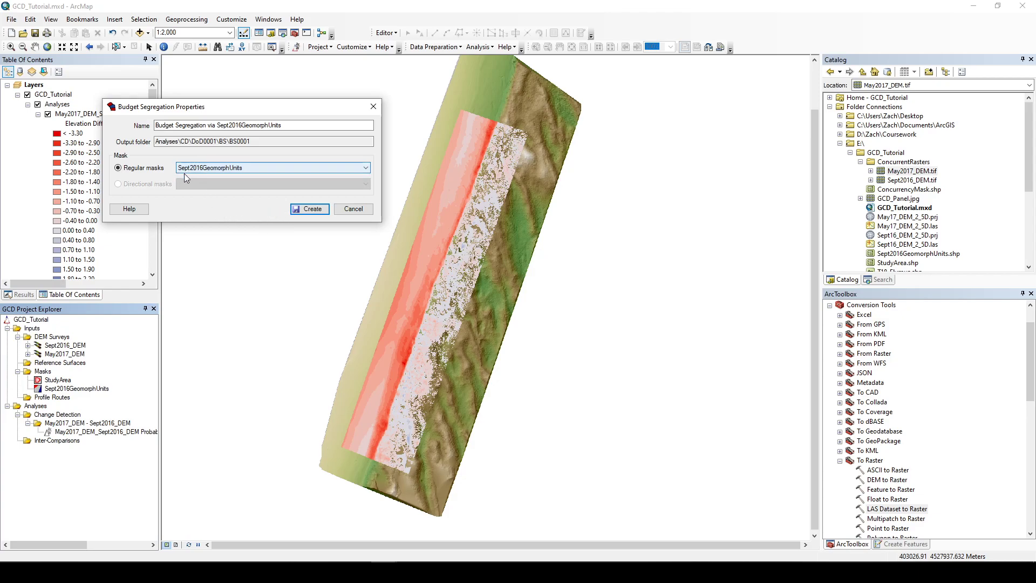
click(298, 209)
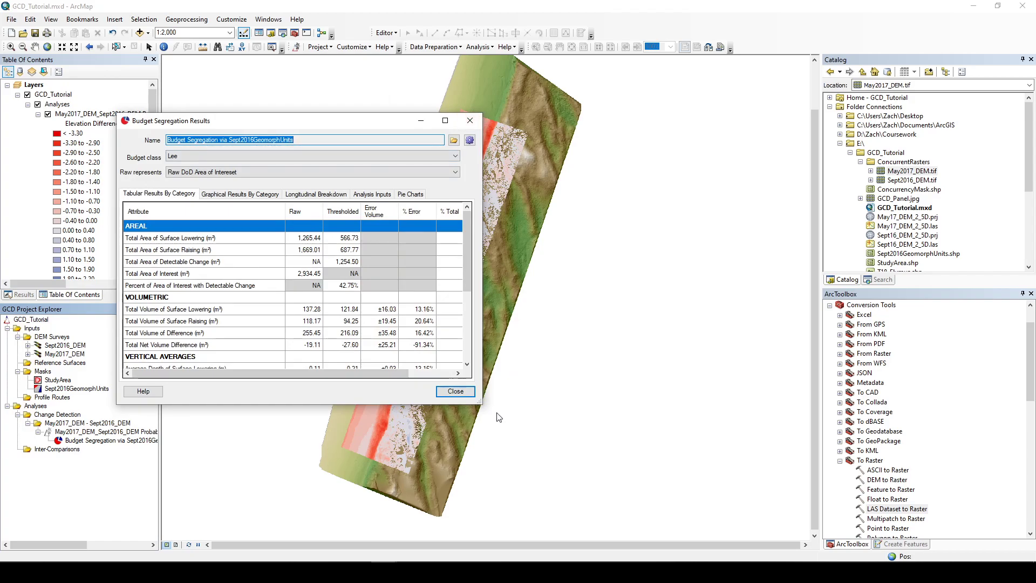
Step: Enlarge the budget segregation results, view the Beach class, and compare raw and thresholded DoD within budget class representations
drag(477, 406, 546, 527)
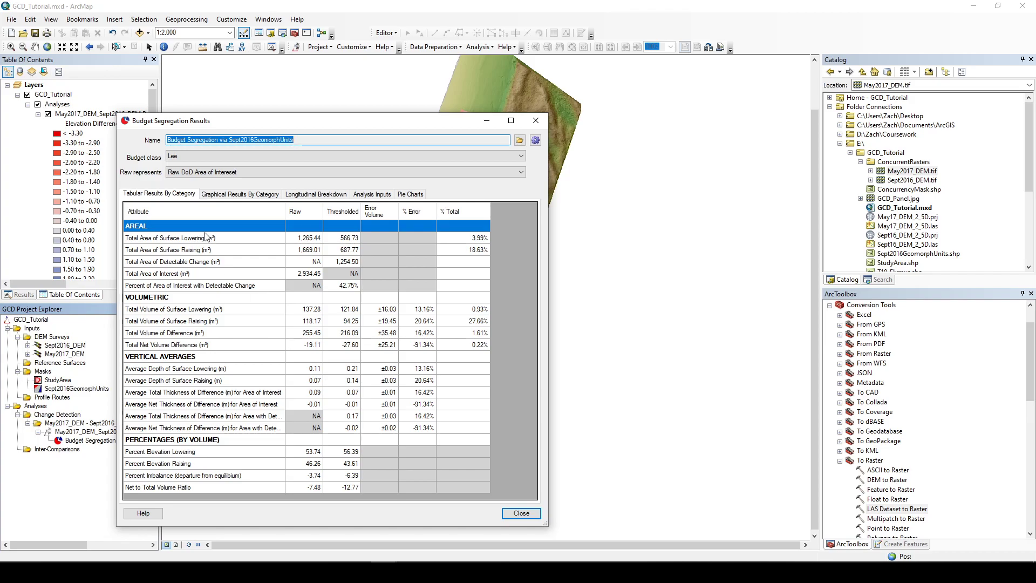
click(195, 156)
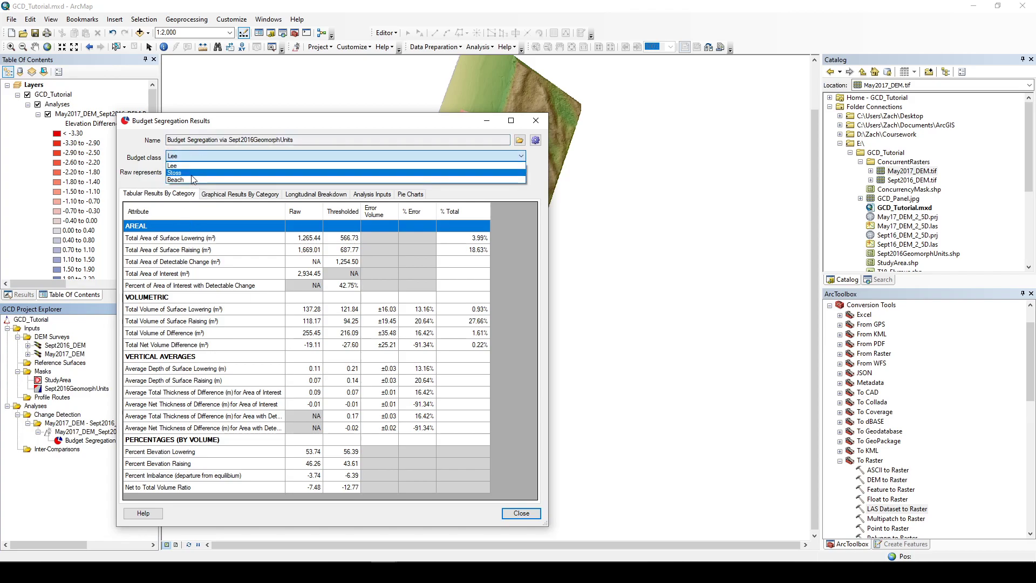
click(191, 180)
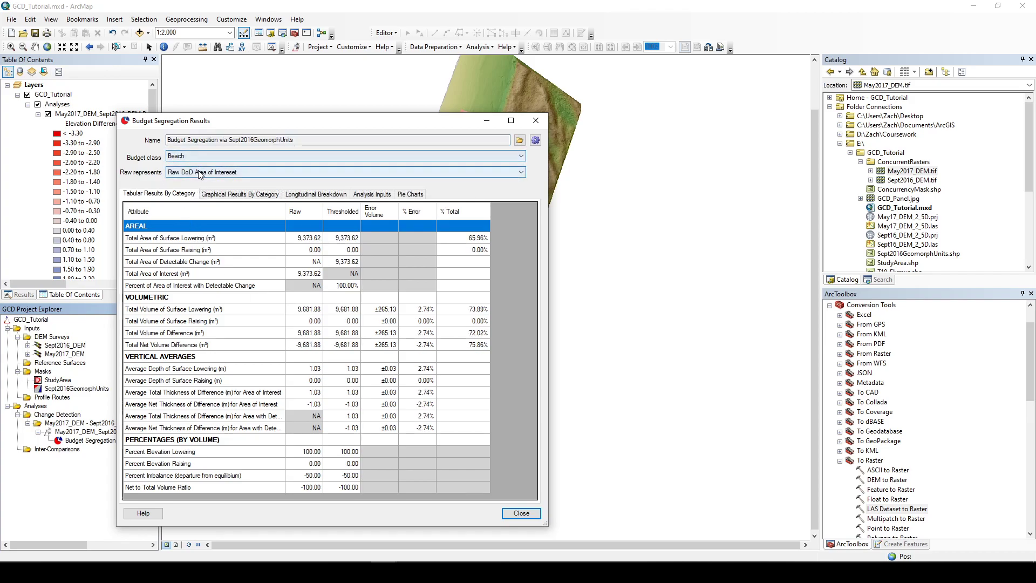
click(204, 171)
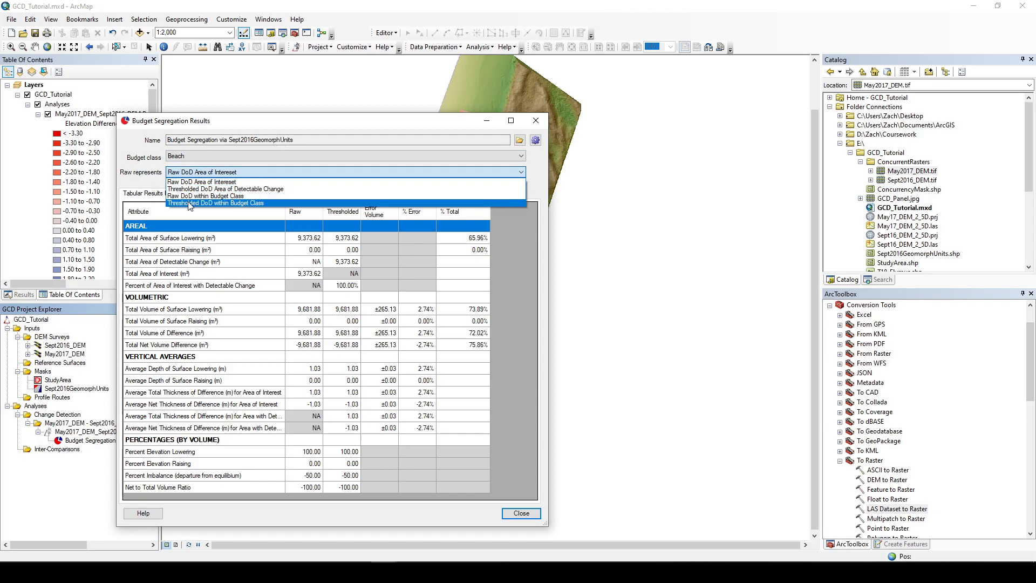
click(190, 203)
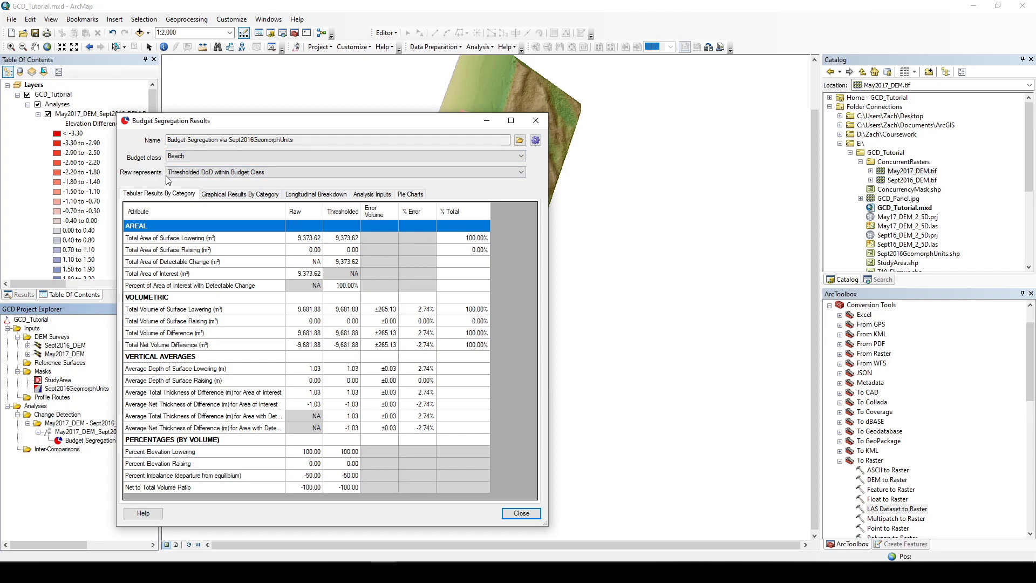
click(183, 172)
click(183, 182)
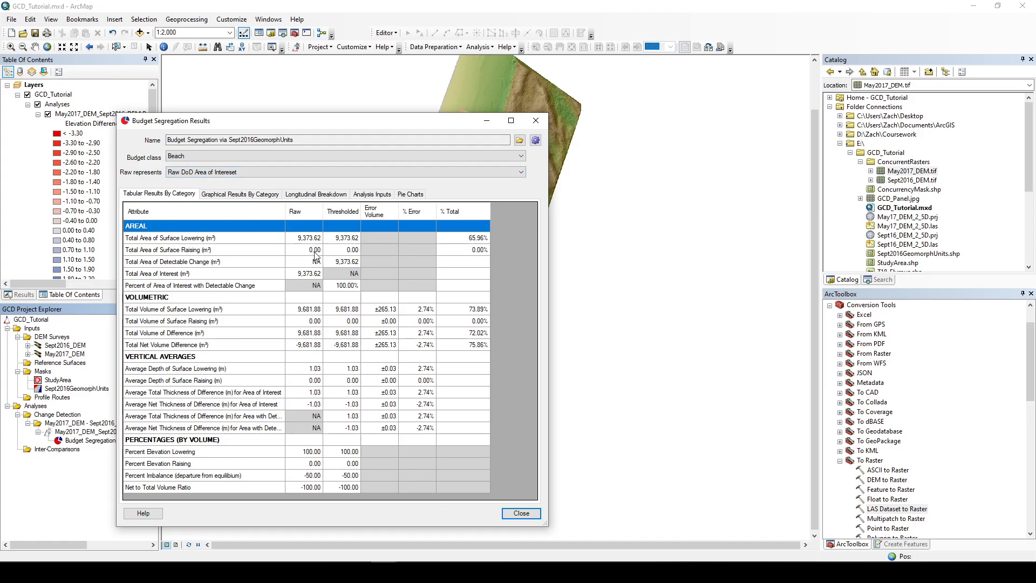
drag(270, 121, 304, 126)
drag(102, 130, 149, 116)
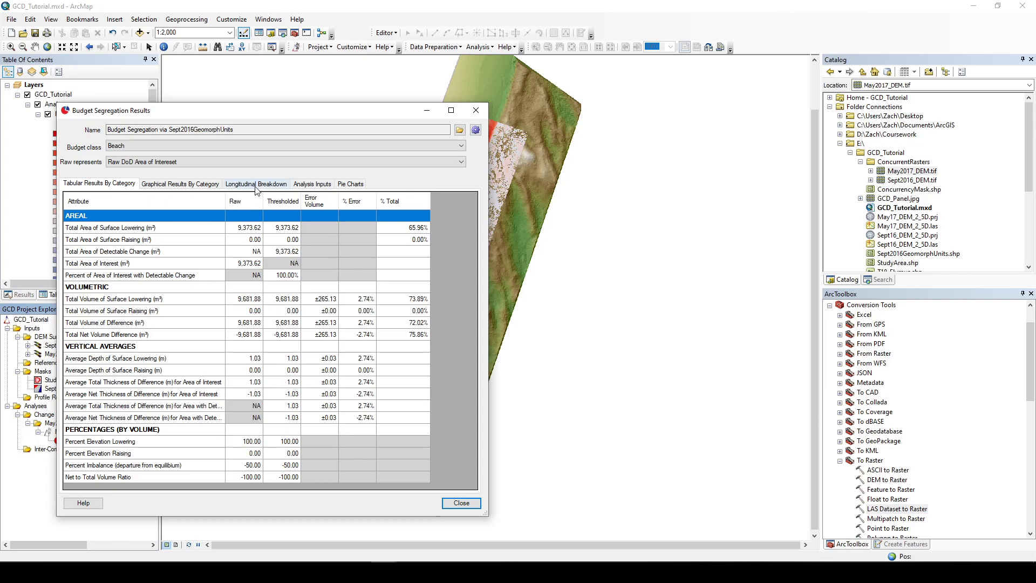
Step: Switch the budget class to Stoss and then Lee, and examine the areal rows of the tabular results
click(271, 146)
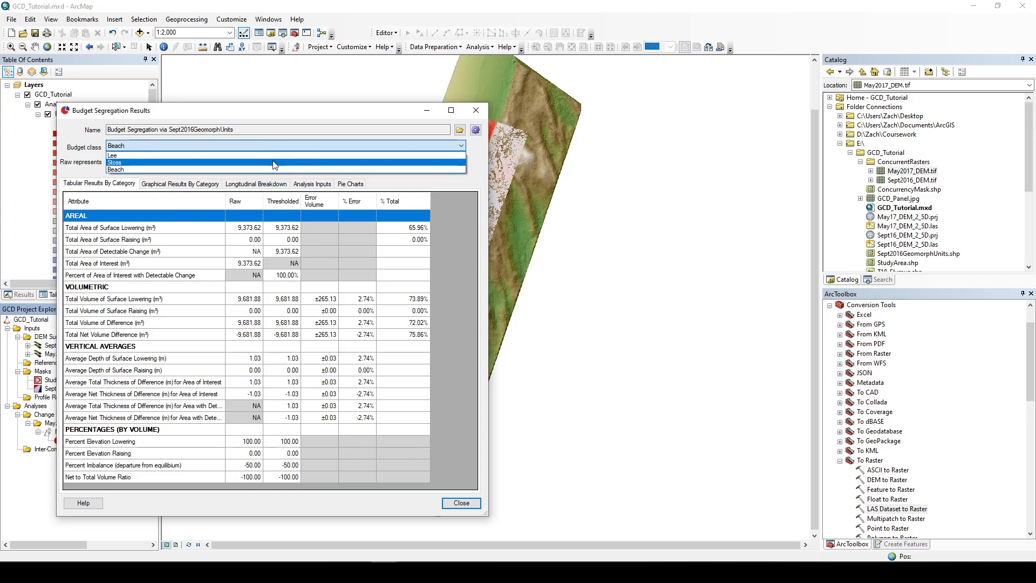
click(273, 162)
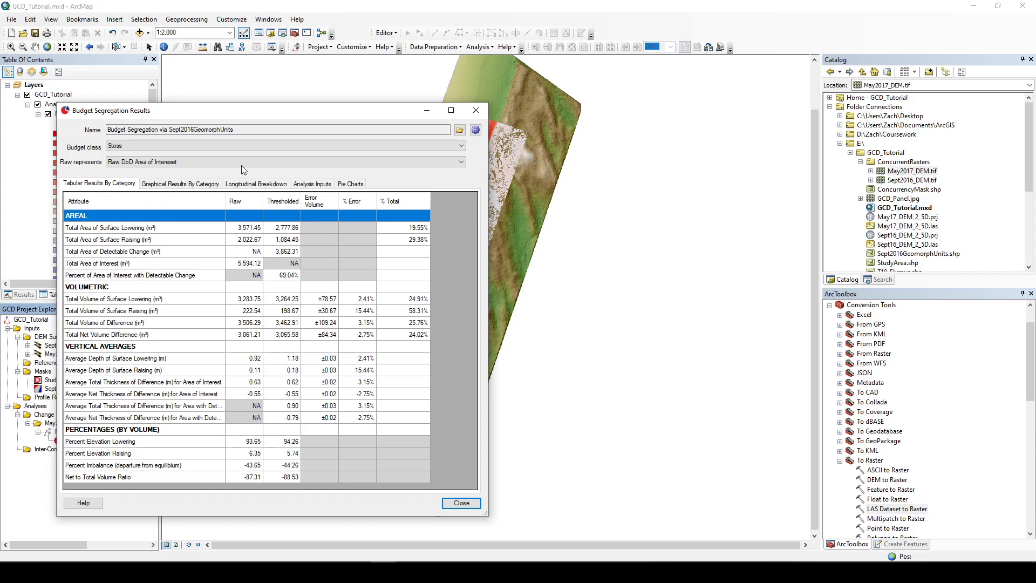
click(206, 149)
click(203, 158)
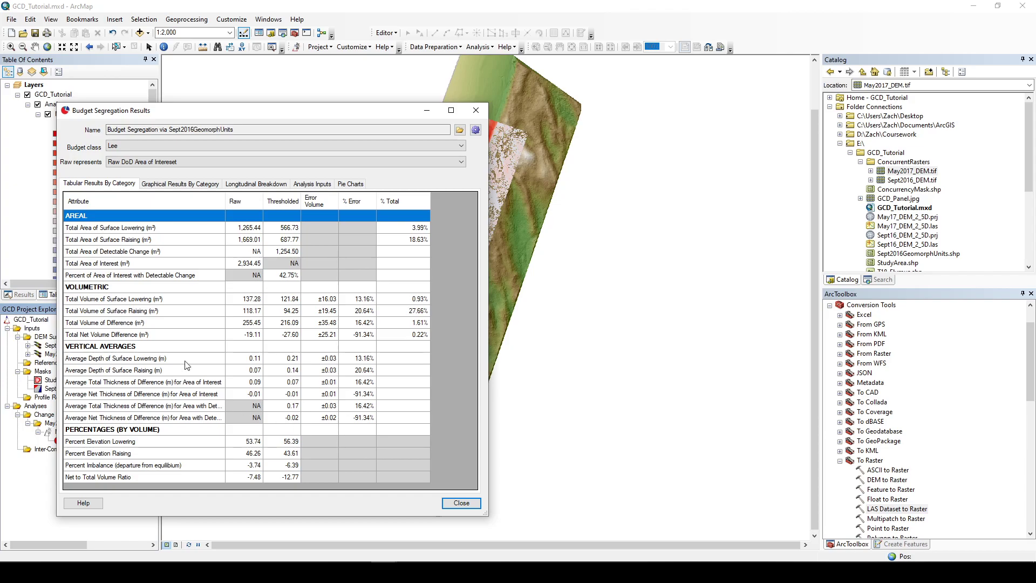
click(290, 256)
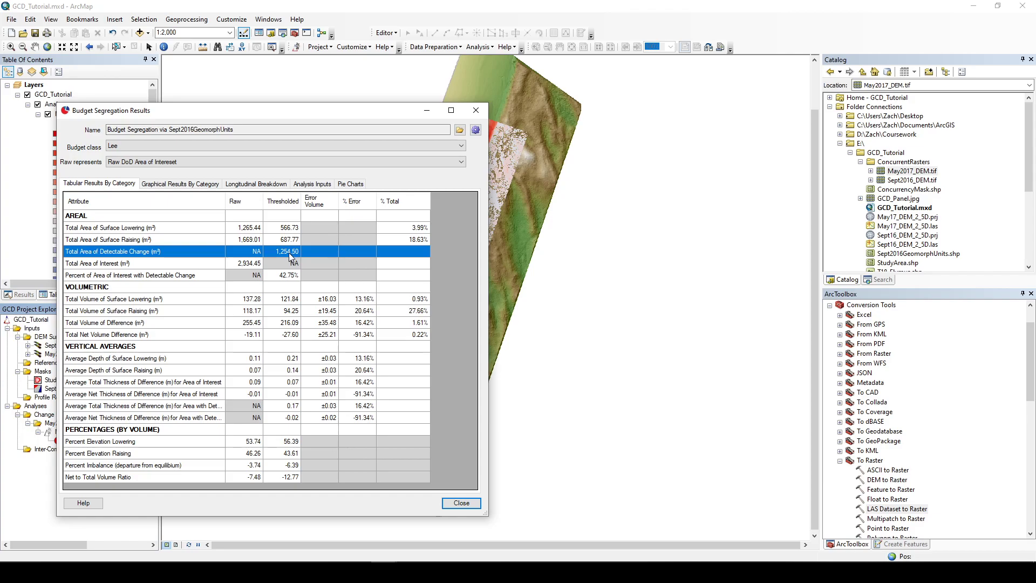
click(256, 266)
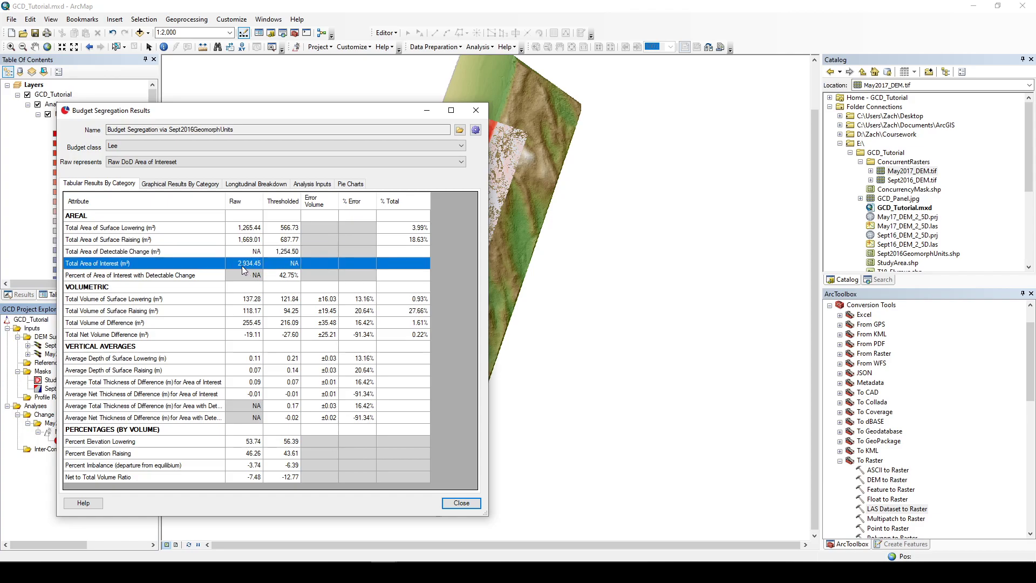
click(292, 277)
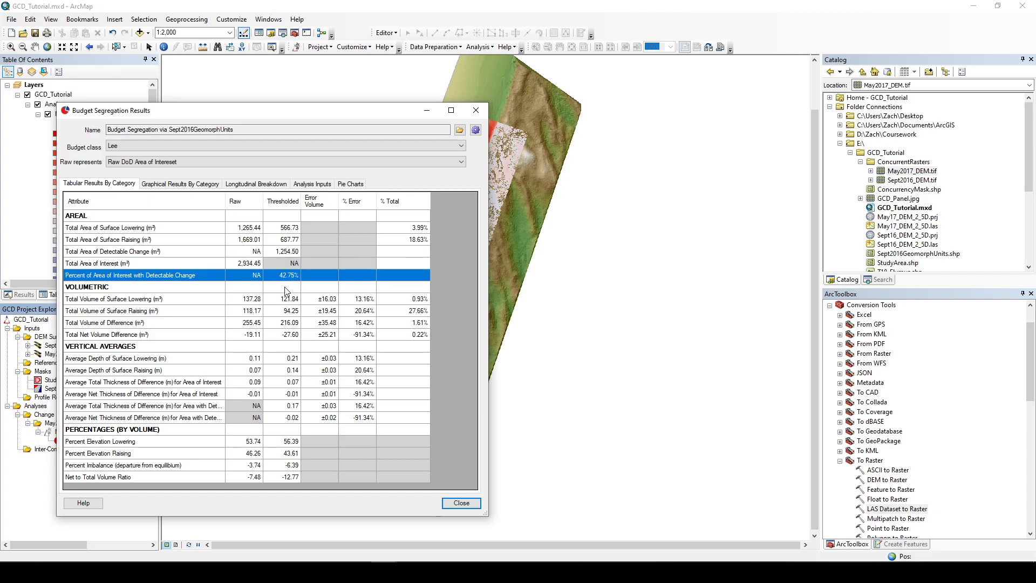
Step: Switch the budget class to Beach and then Stoss, reviewing the tabular results for each class
click(294, 144)
click(286, 170)
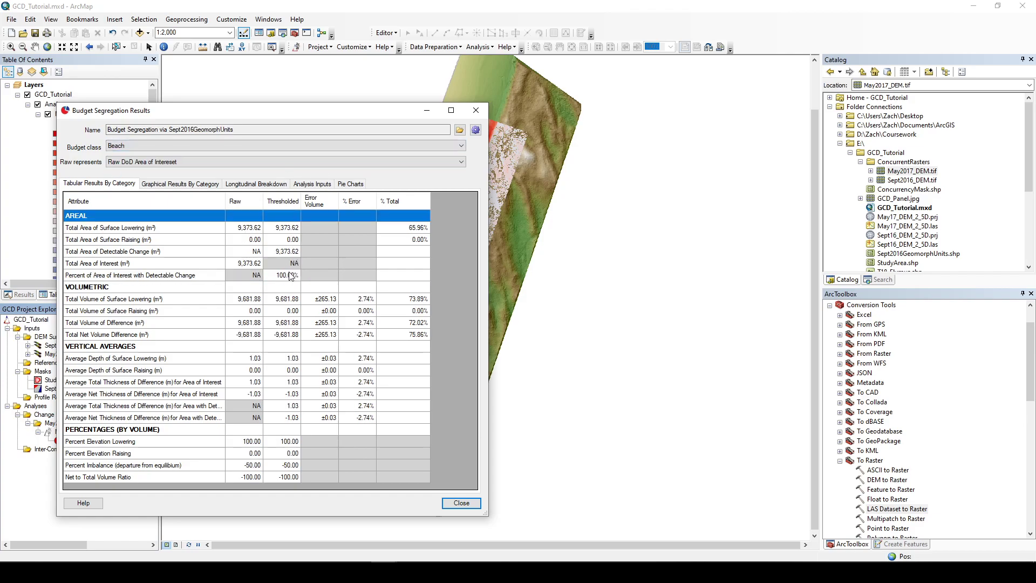
click(291, 276)
click(275, 162)
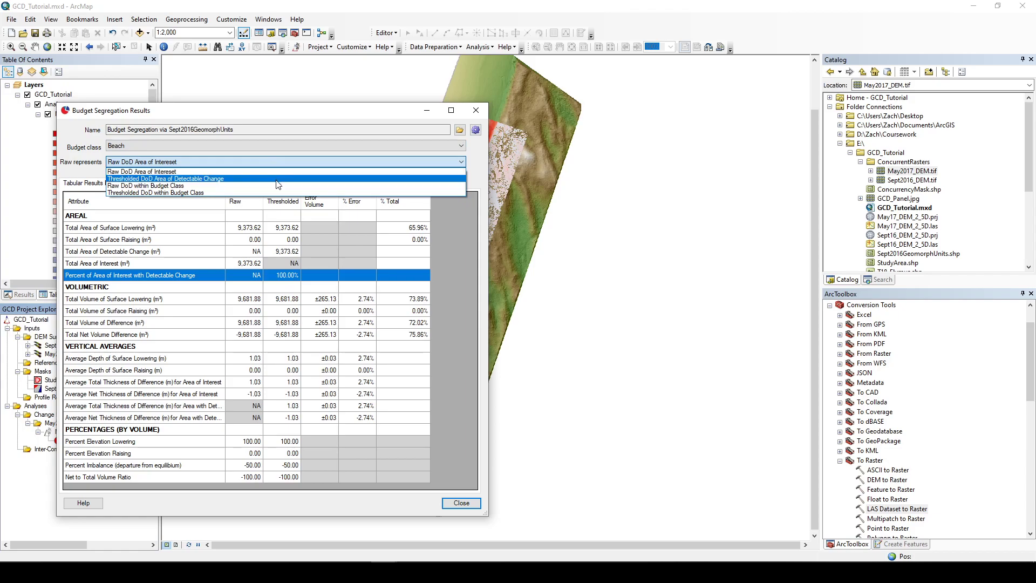
click(278, 144)
click(279, 144)
click(280, 165)
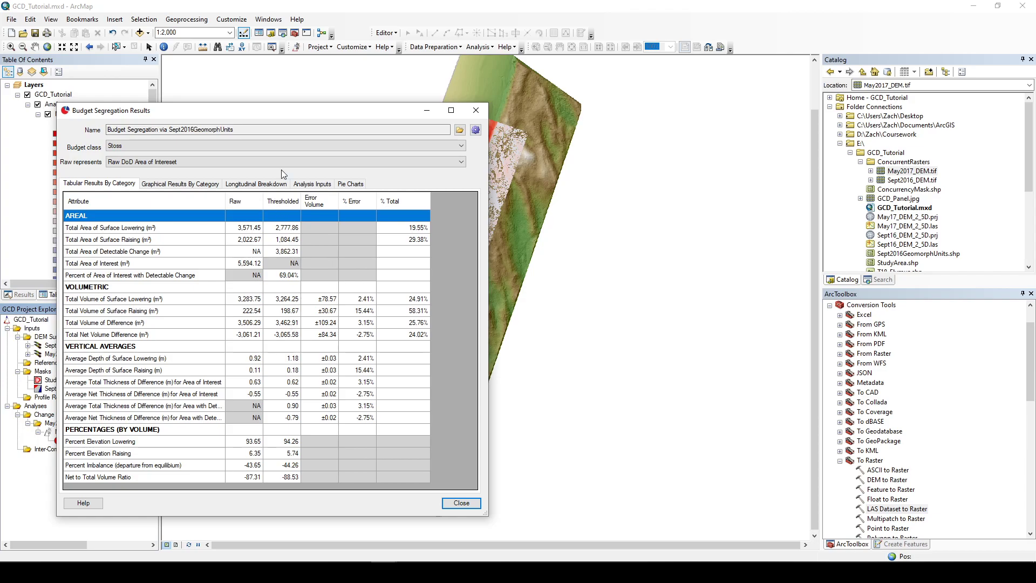
Step: Open the graphical results by category, enlarge the dialog, and view the area histograms for the Lee, Beach and Stoss classes
click(198, 185)
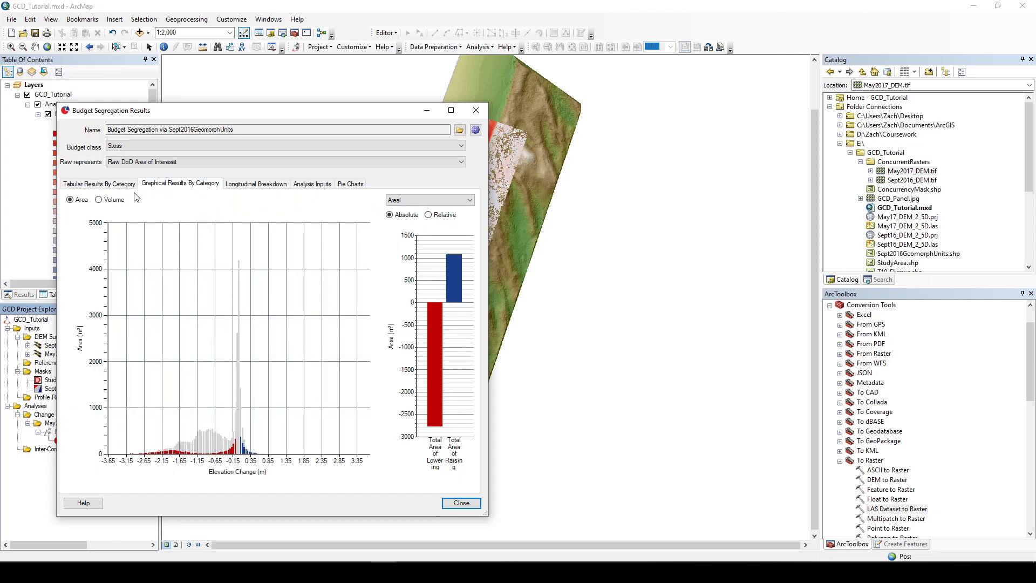
click(274, 147)
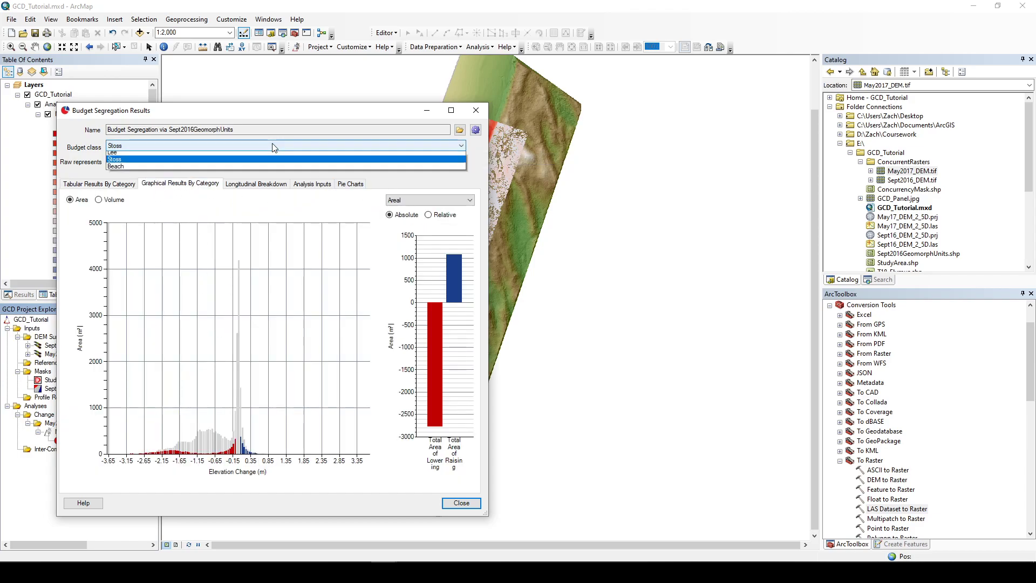
click(268, 161)
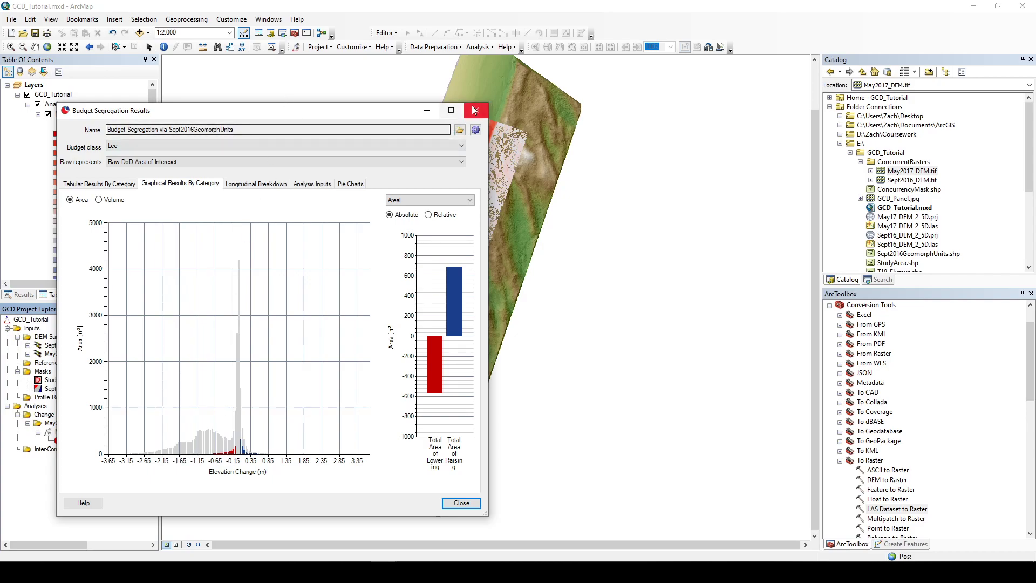
drag(488, 104, 824, 2)
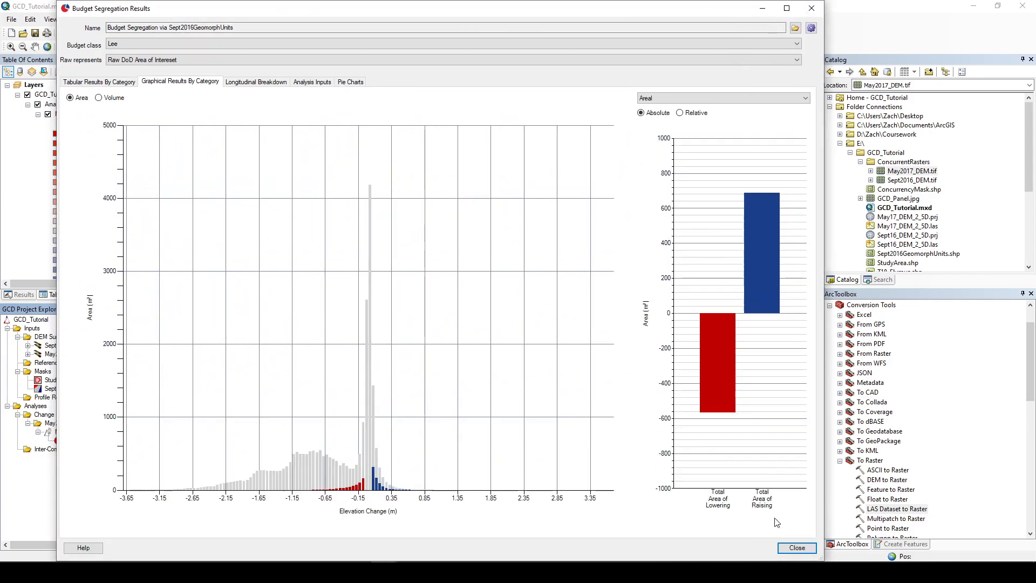
click(189, 43)
click(178, 67)
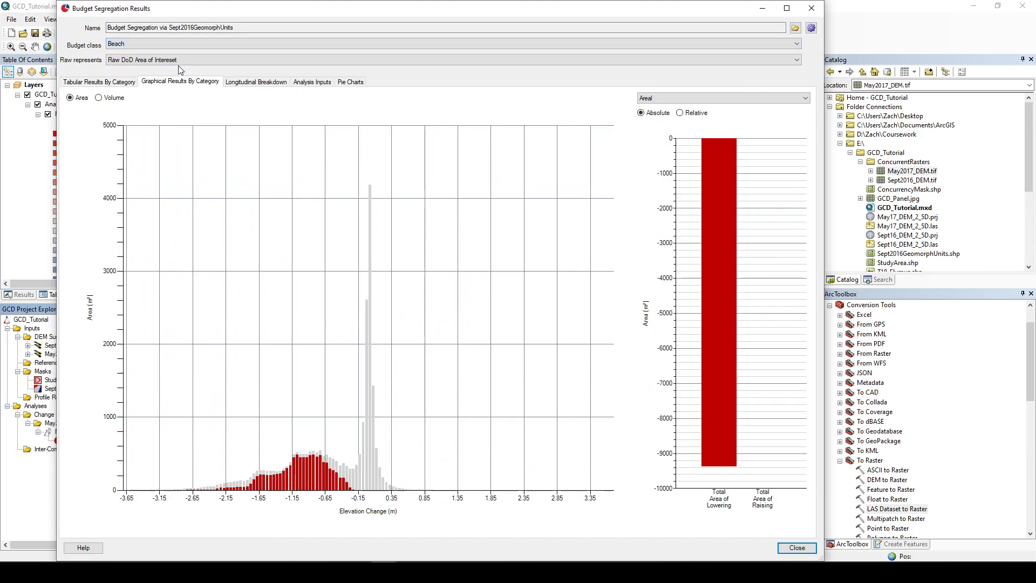
click(130, 44)
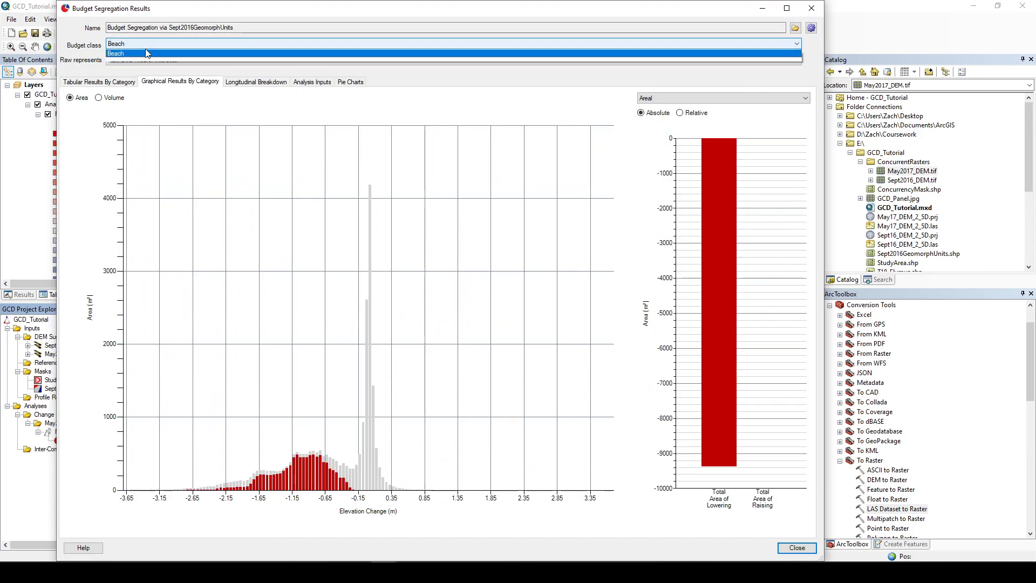
click(132, 60)
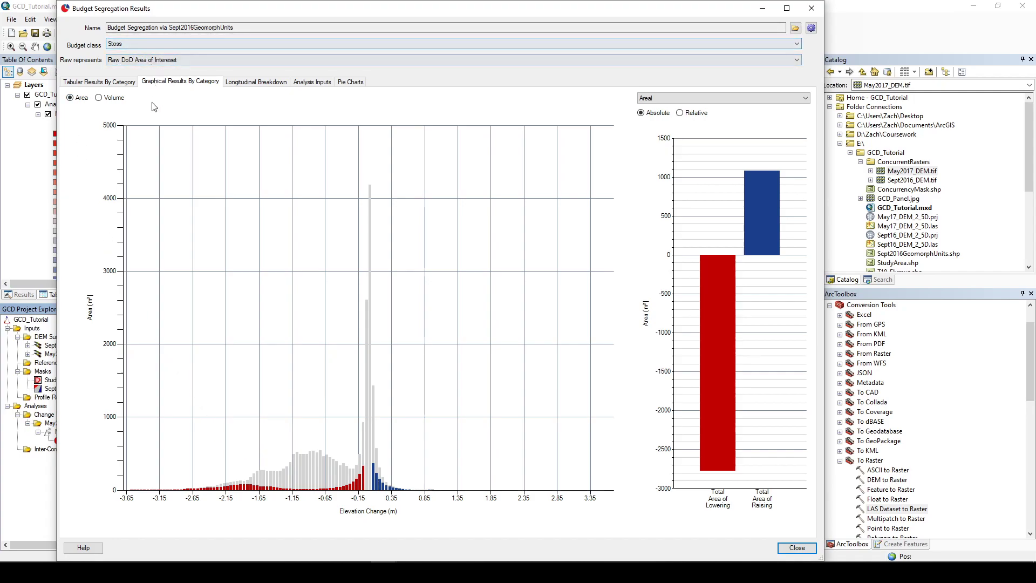
Step: Switch the histogram to Volume and view it for the Beach, Stoss and Lee budget classes
click(121, 99)
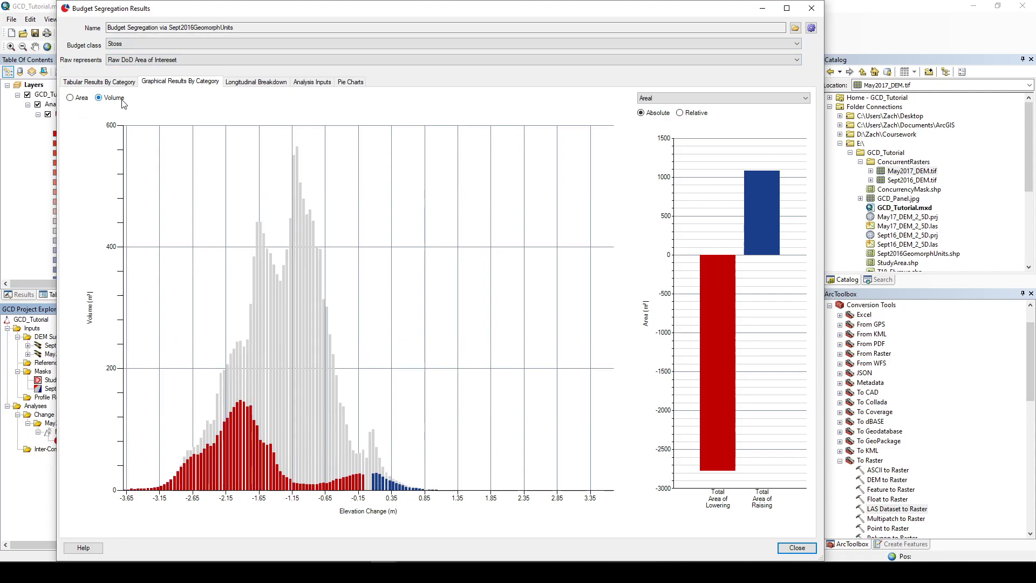
click(189, 45)
click(190, 67)
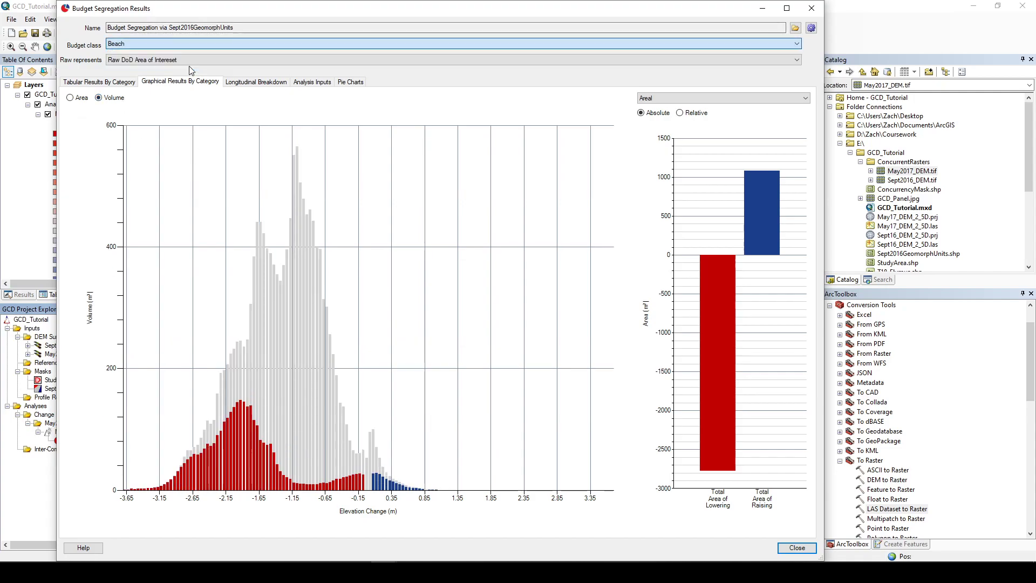
click(192, 44)
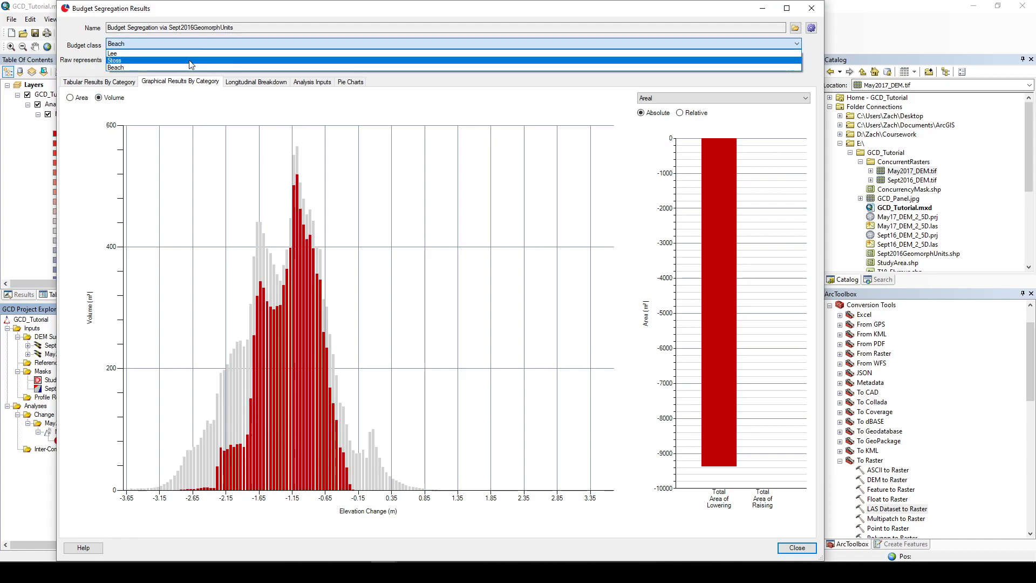
click(188, 61)
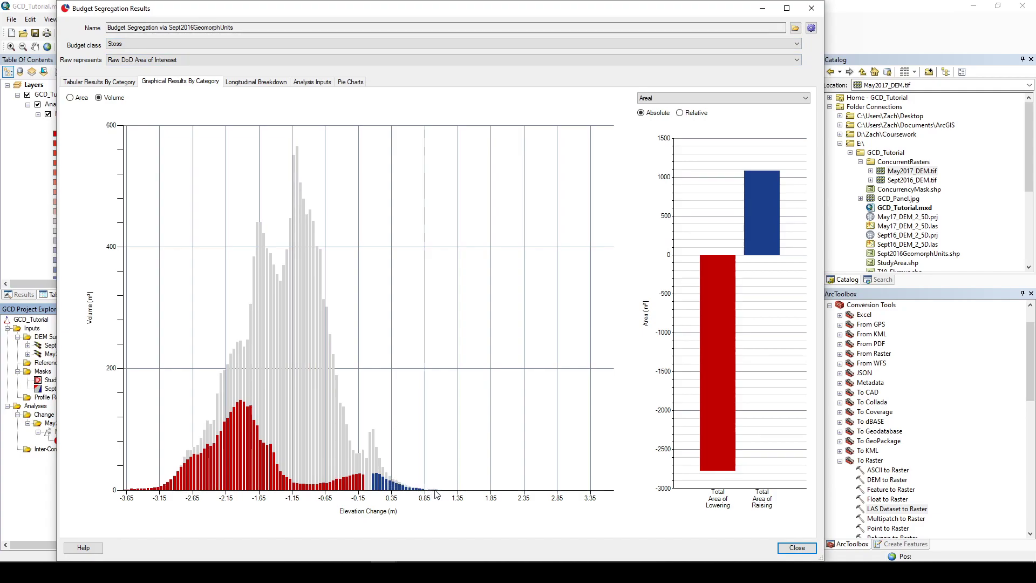
click(183, 43)
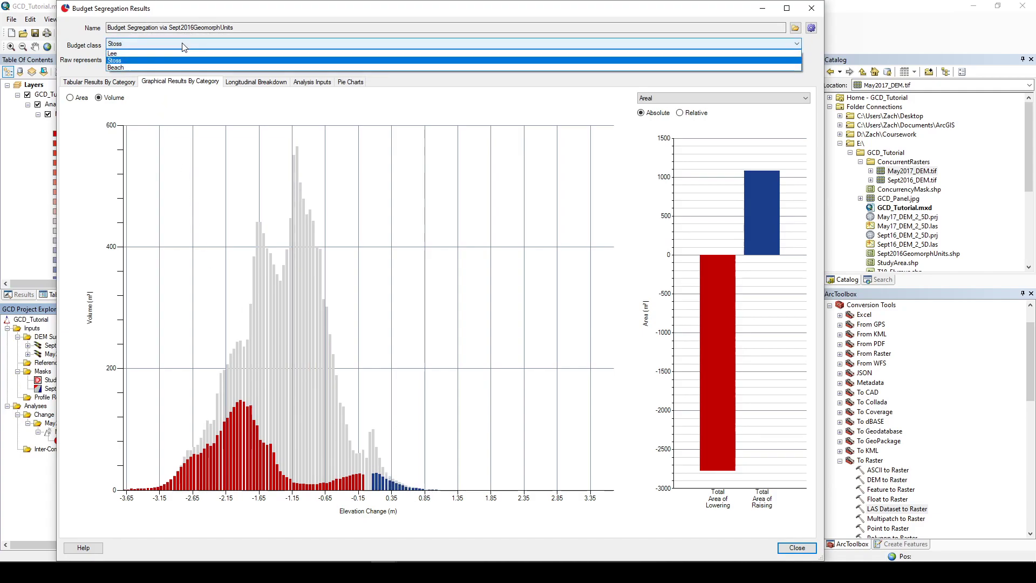
click(181, 54)
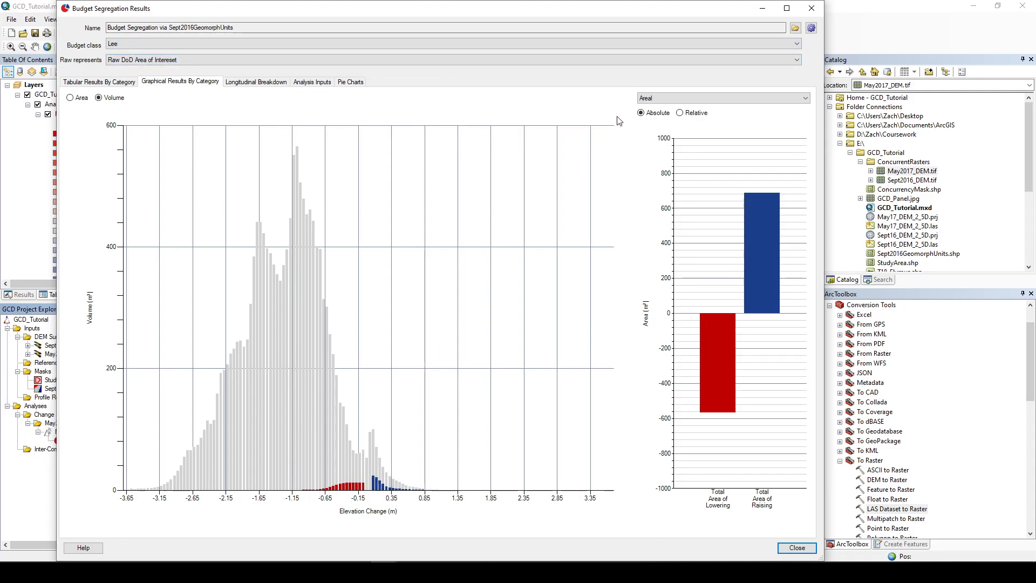
Step: View the longitudinal breakdown, analysis inputs and pie charts of the budget segregation, then close the results dialog
click(253, 84)
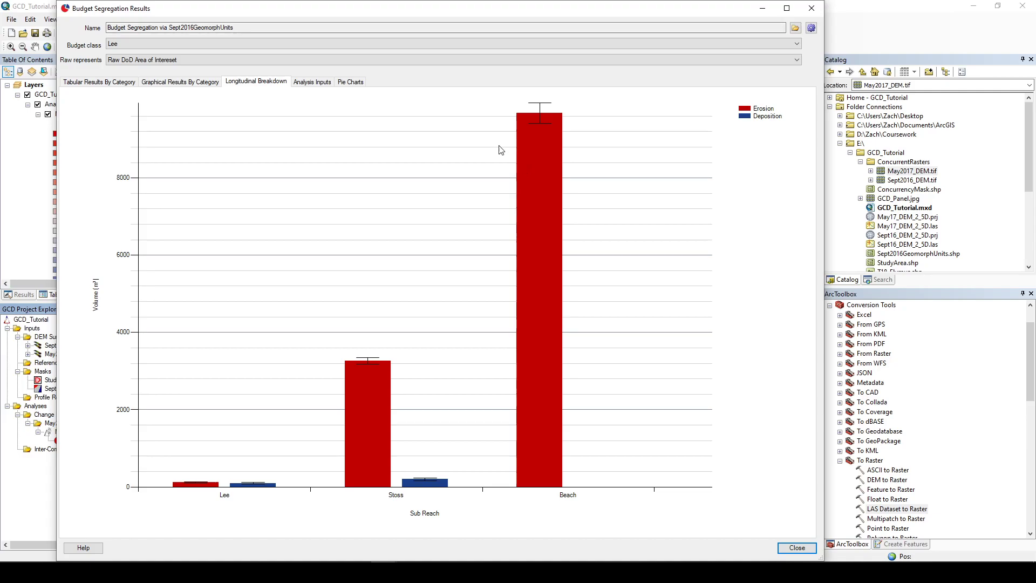
click(309, 84)
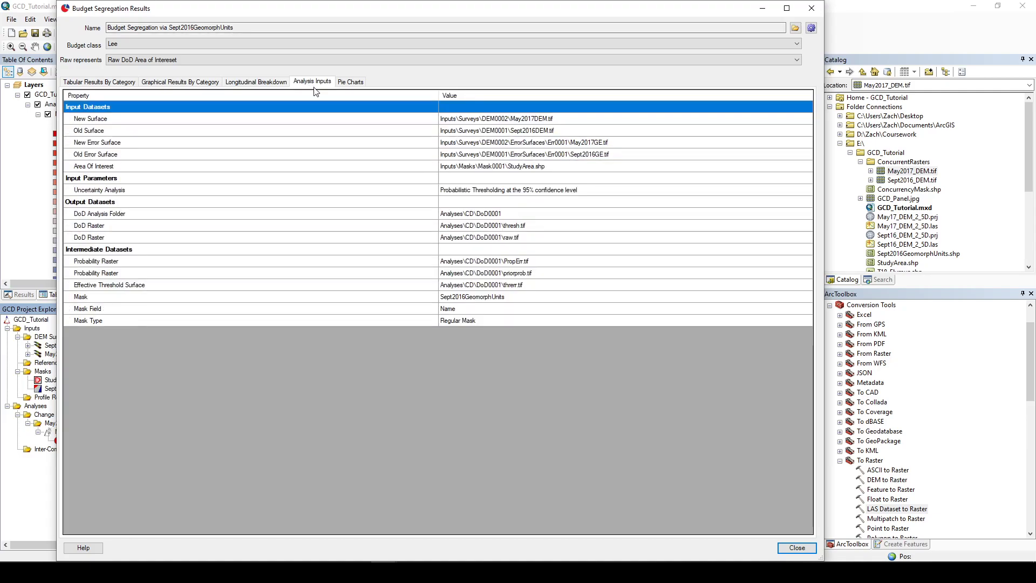
click(342, 83)
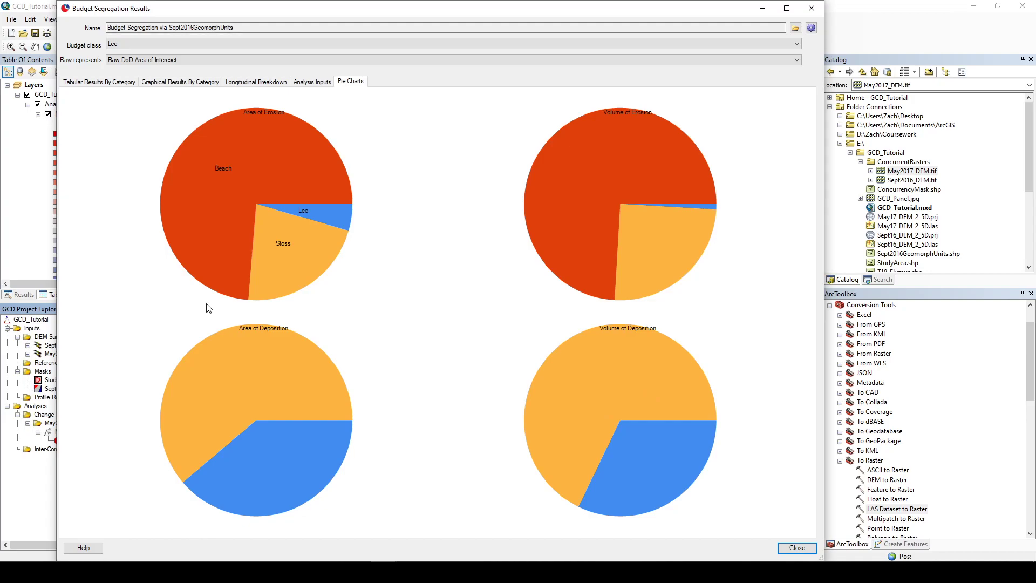
click(811, 9)
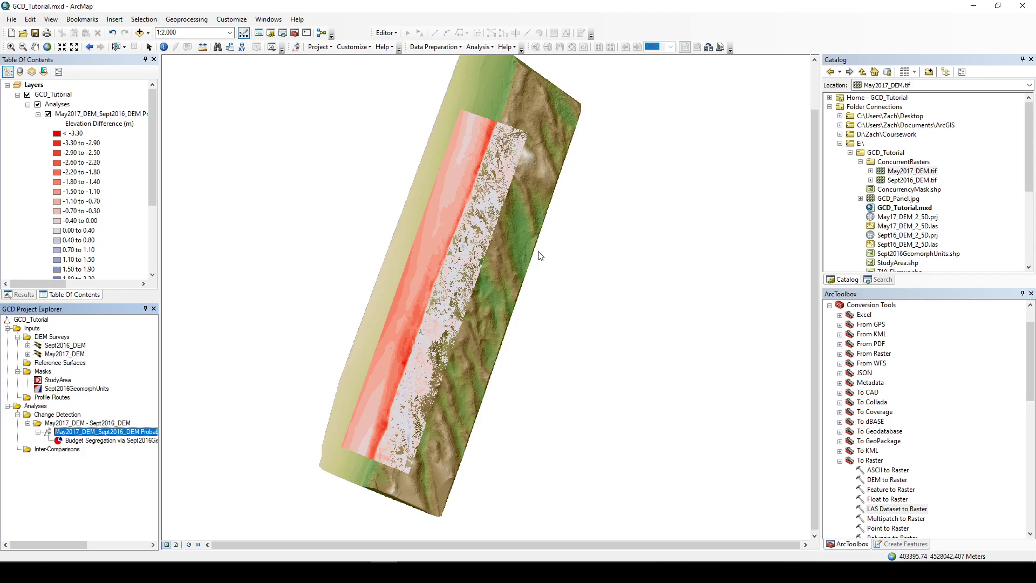
Step: Zoom and pan around the probabilistic DoD on the map to examine the patterns of elevation change
click(497, 165)
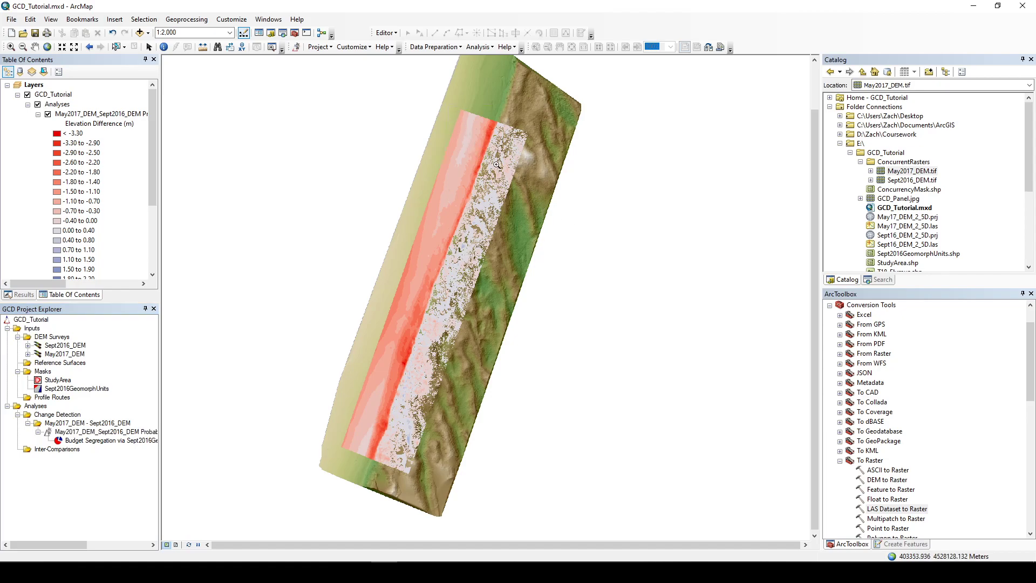
drag(446, 106, 512, 194)
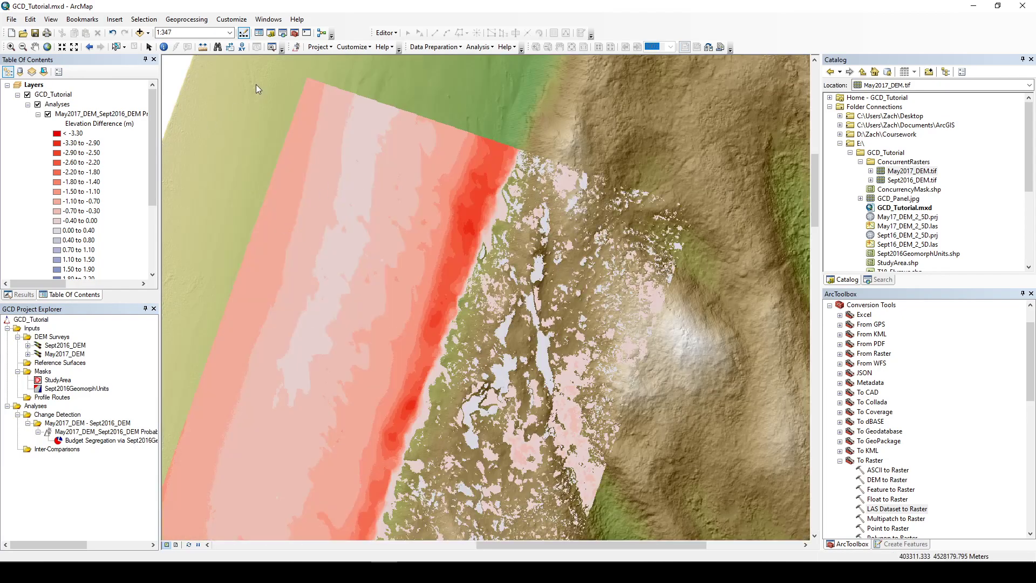
drag(234, 68, 745, 514)
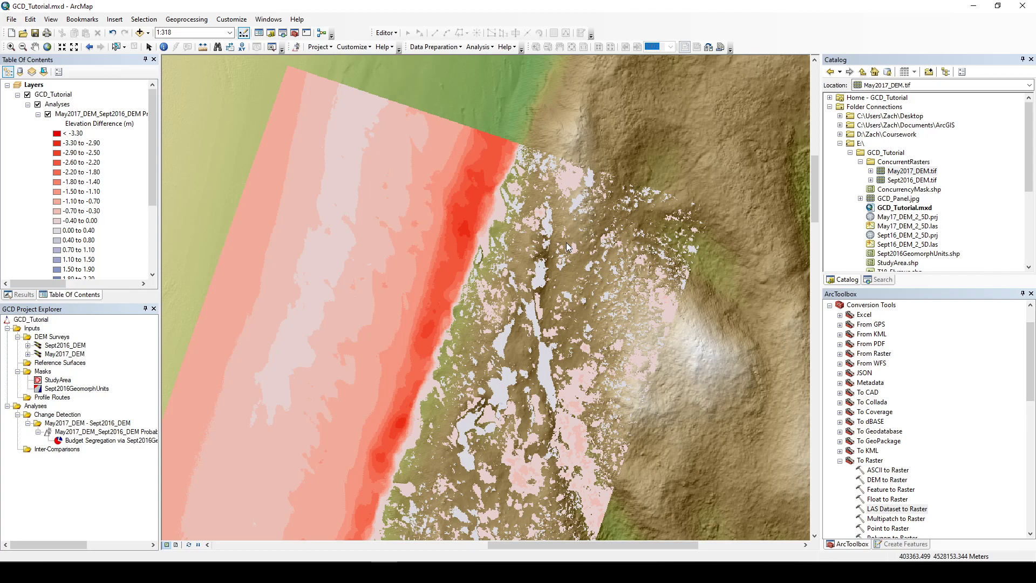
scroll(567, 246, up, 4)
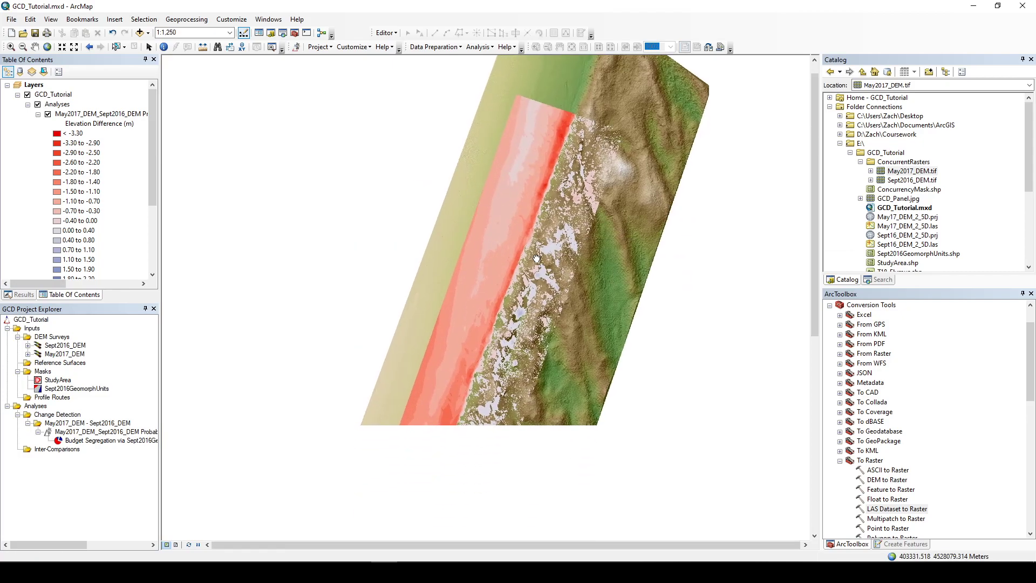
scroll(551, 223, up, 1)
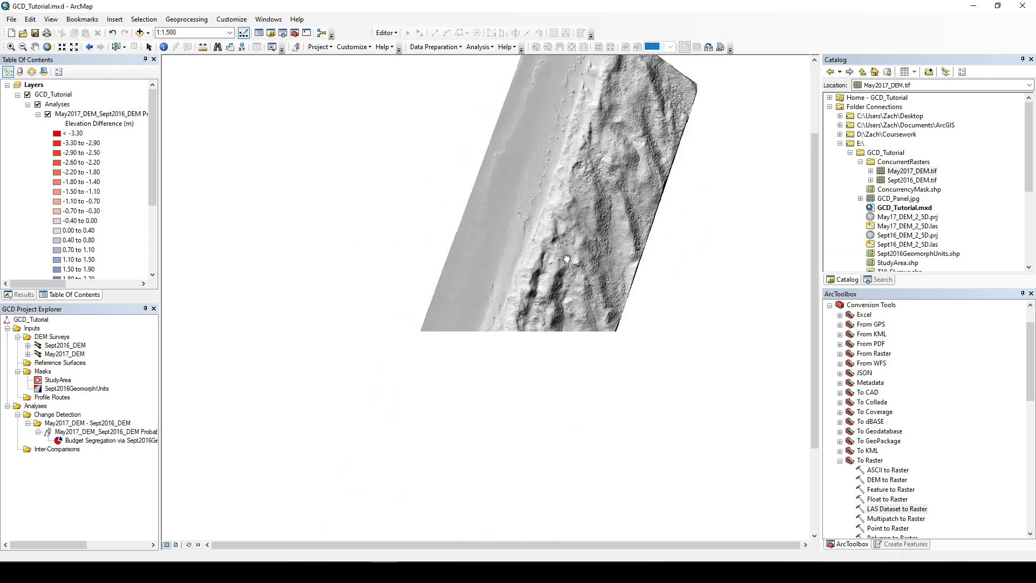
drag(546, 336, 567, 320)
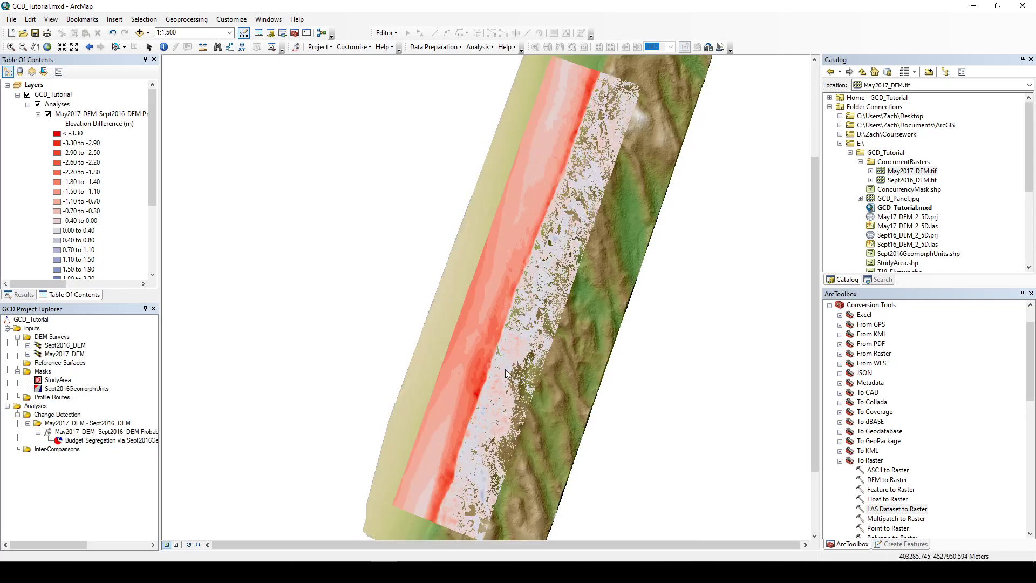